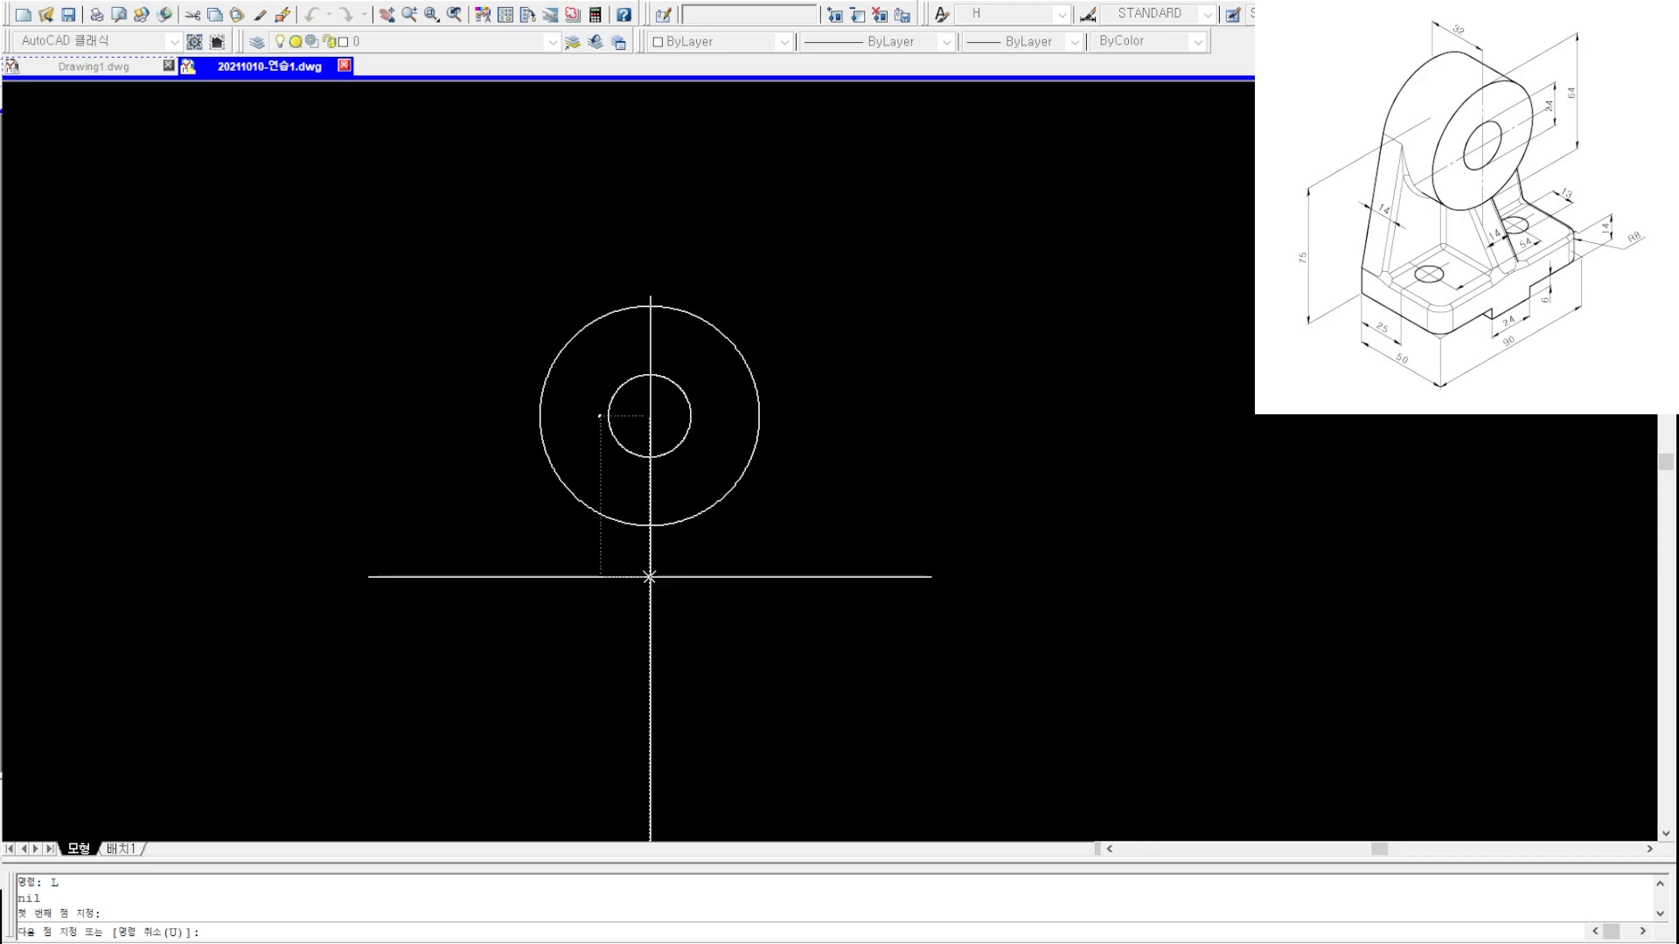
- Finish the vertical line below the circles' centre and offset it to both sides for an overall base width of 90
key(Escape)
key(Escape)
key(Escape)
text(O2)
key(Return)
text(90)
key(Return)
click(742, 595)
click(547, 592)
key(Return)
- Draw the base's horizontal bottom line between the lower ends of the two outer vertical lines
key(Escape)
text(L)
key(Return)
click(495, 674)
click(804, 674)
key(Escape)
- Offset the middle vertical line to both sides for the bottom tongue's overall width of 24
text(O2)
key(Return)
key(Return)
key(Escape)
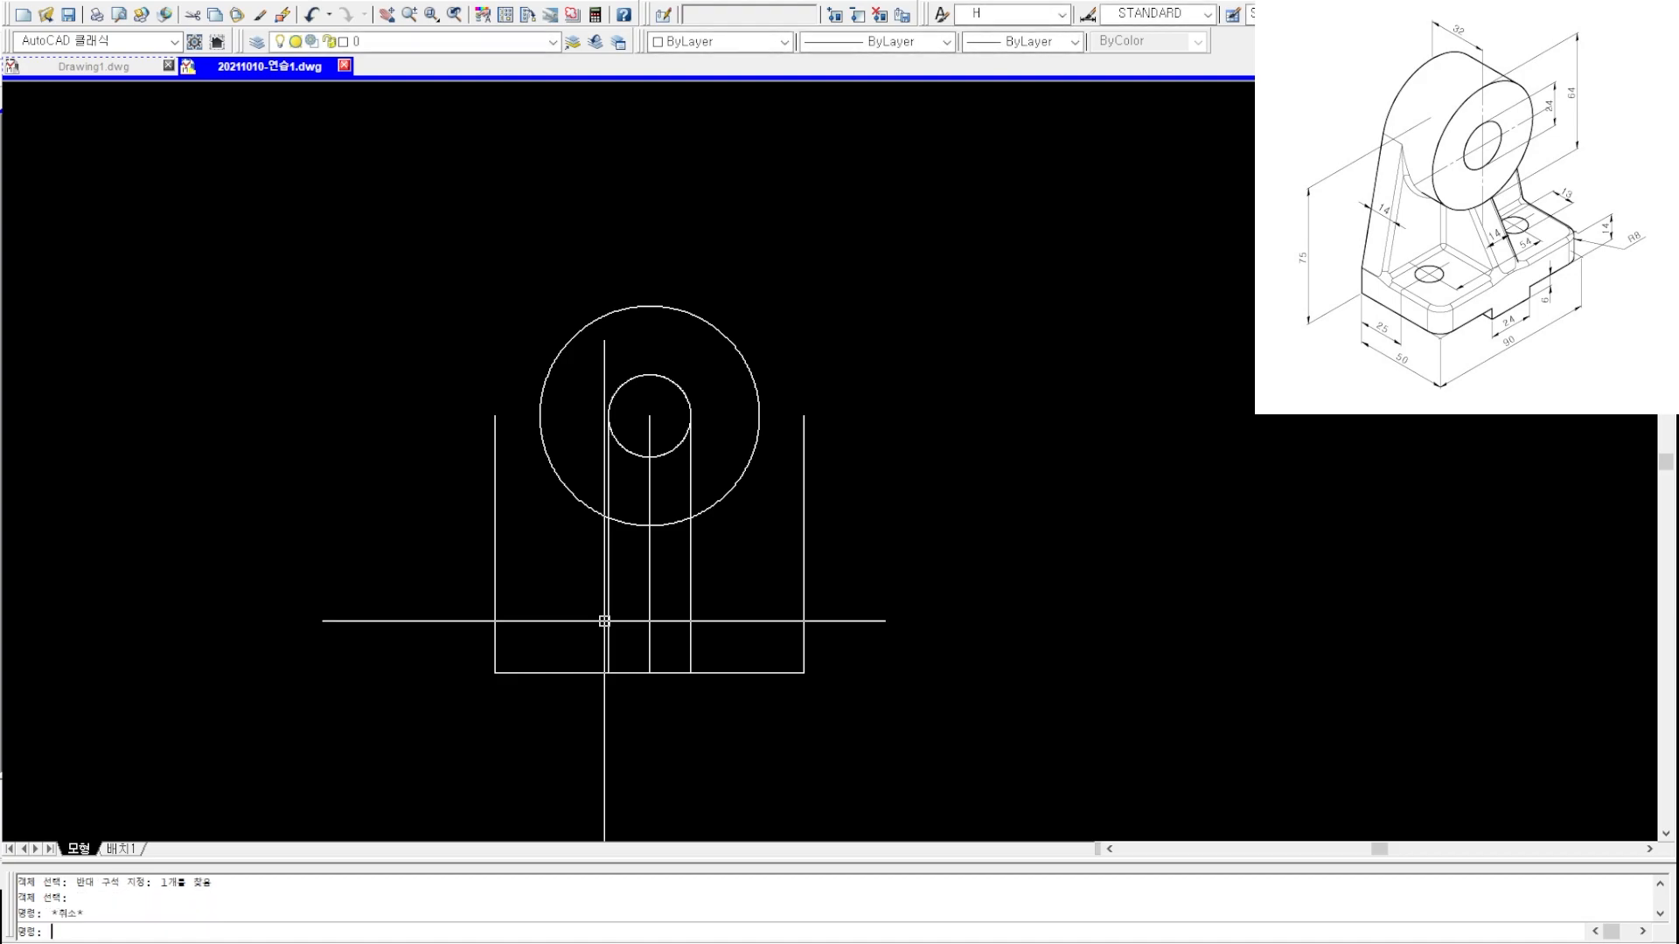
- Offset the base's bottom line upward by 6, and offset the resulting line upward by 14
text(O6)
key(Return)
click(600, 672)
click(577, 650)
key(Escape)
text(O14)
key(Return)
click(577, 650)
click(566, 600)
key(Escape)
- Trim the offset lines into the outline of the base plate with its central bottom tongue
text(TR)
click(559, 597)
click(547, 623)
key(space)
click(523, 572)
click(472, 551)
key(Escape)
key(Escape)
text(TR)
key(space)
key(space)
click(715, 638)
click(579, 634)
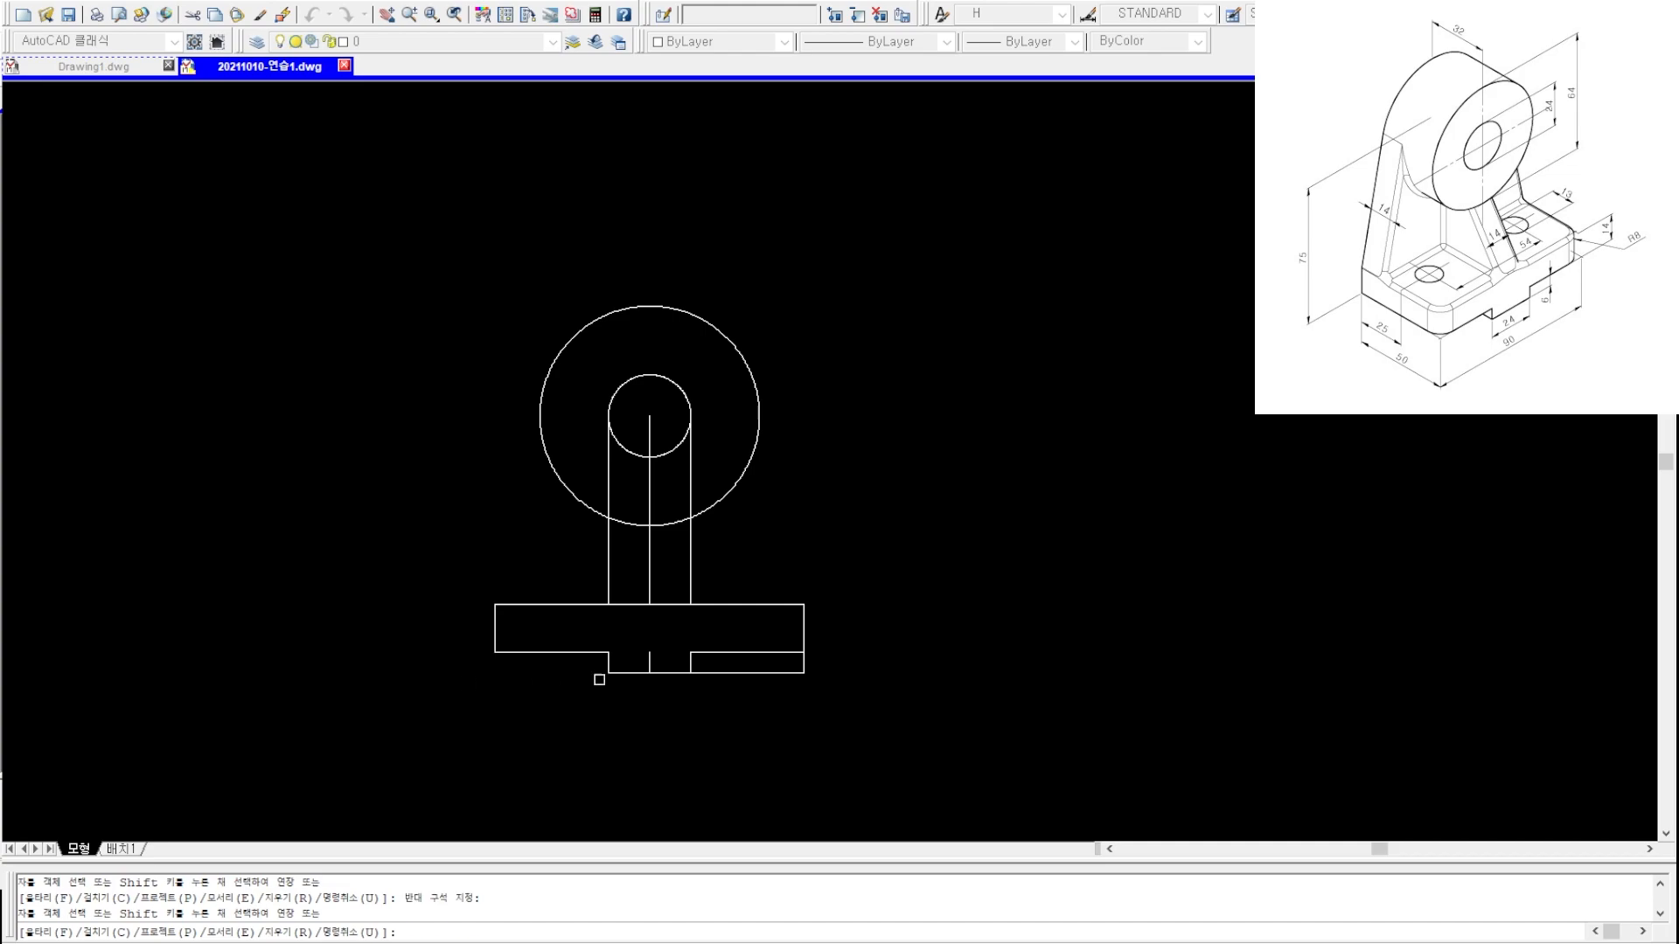
click(733, 665)
key(Escape)
key(Escape)
- Erase the leftover vertical line pieces inside the tongue and between the base plate and the circles
click(655, 664)
click(633, 658)
text(E)
key(Escape)
text(TR)
click(650, 583)
key(Escape)
click(666, 585)
click(633, 577)
text(E)
key(Escape)
click(819, 583)
click(556, 567)
key(space)
key(Escape)
key(Escape)
key(Escape)
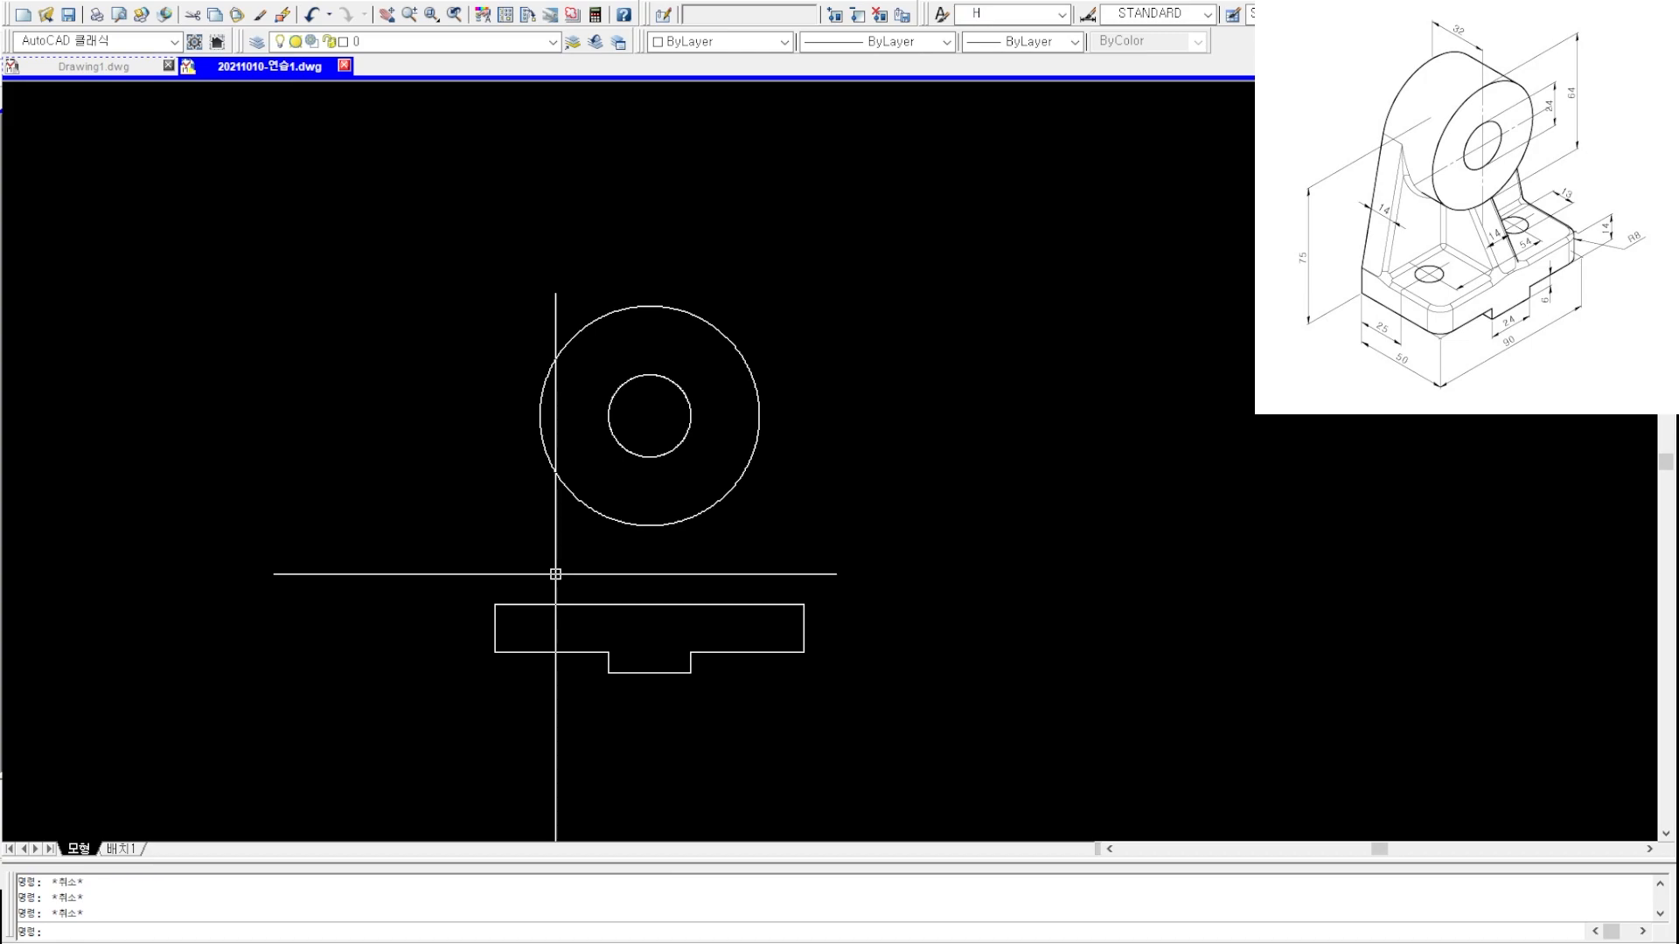
- Draw two slanted lines from the base plate's upper corners tangent to the sides of the outer circle
text(l)
key(space)
click(495, 604)
click(541, 389)
key(Escape)
text(l)
key(space)
click(804, 603)
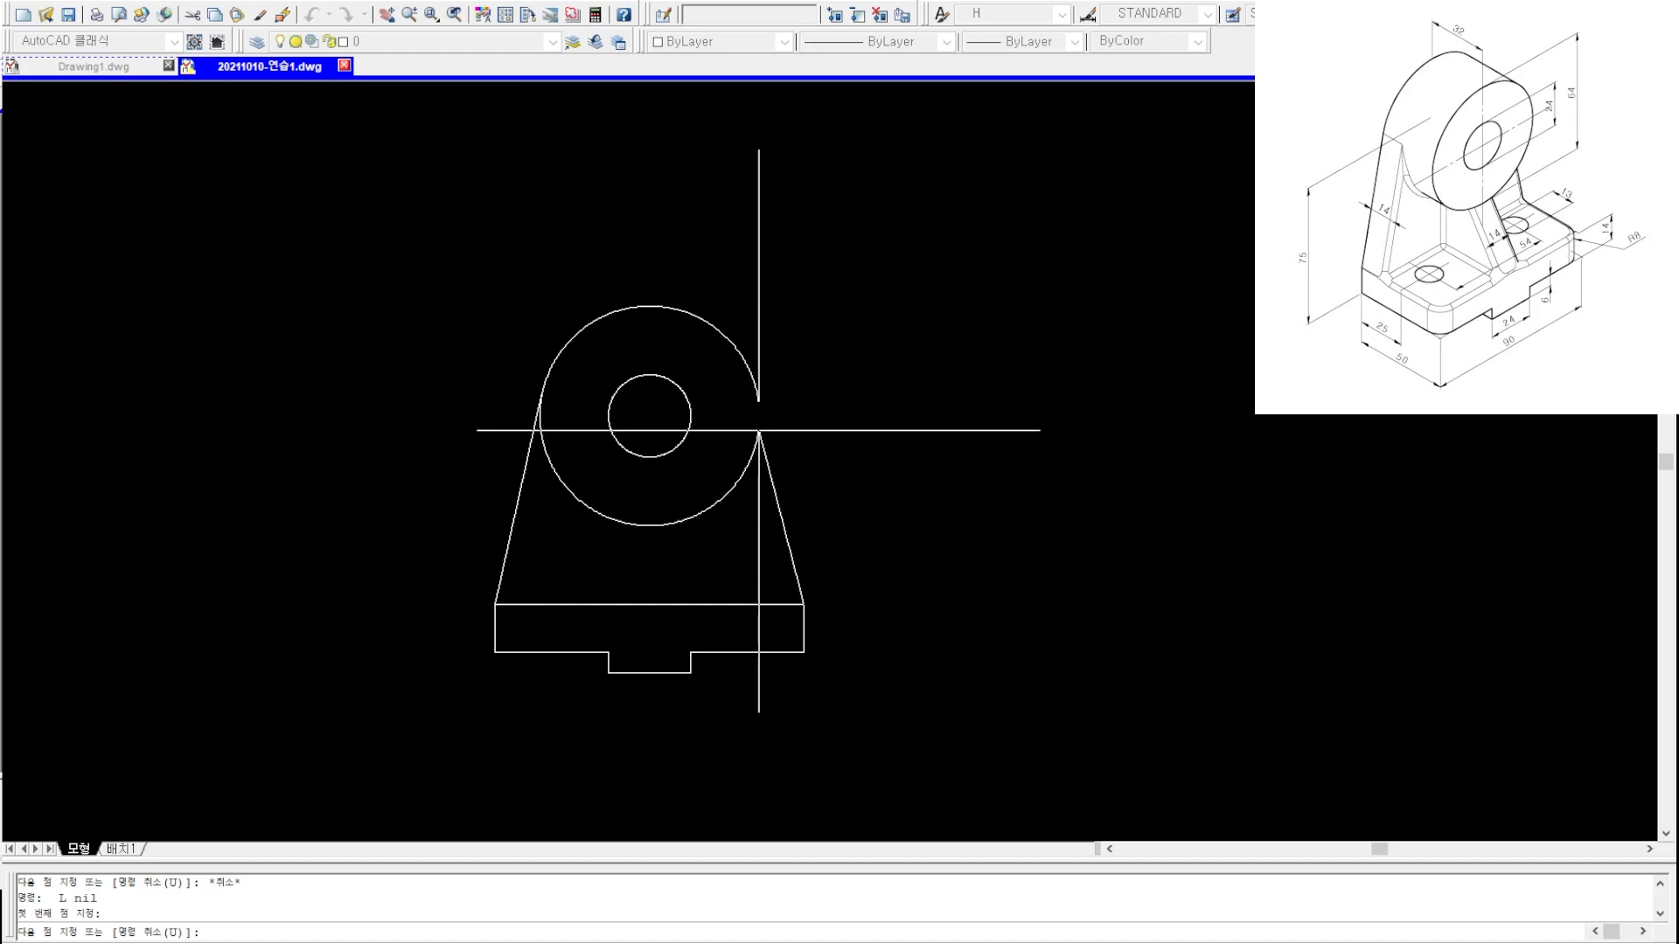
click(759, 401)
key(Escape)
key(Escape)
key(Escape)
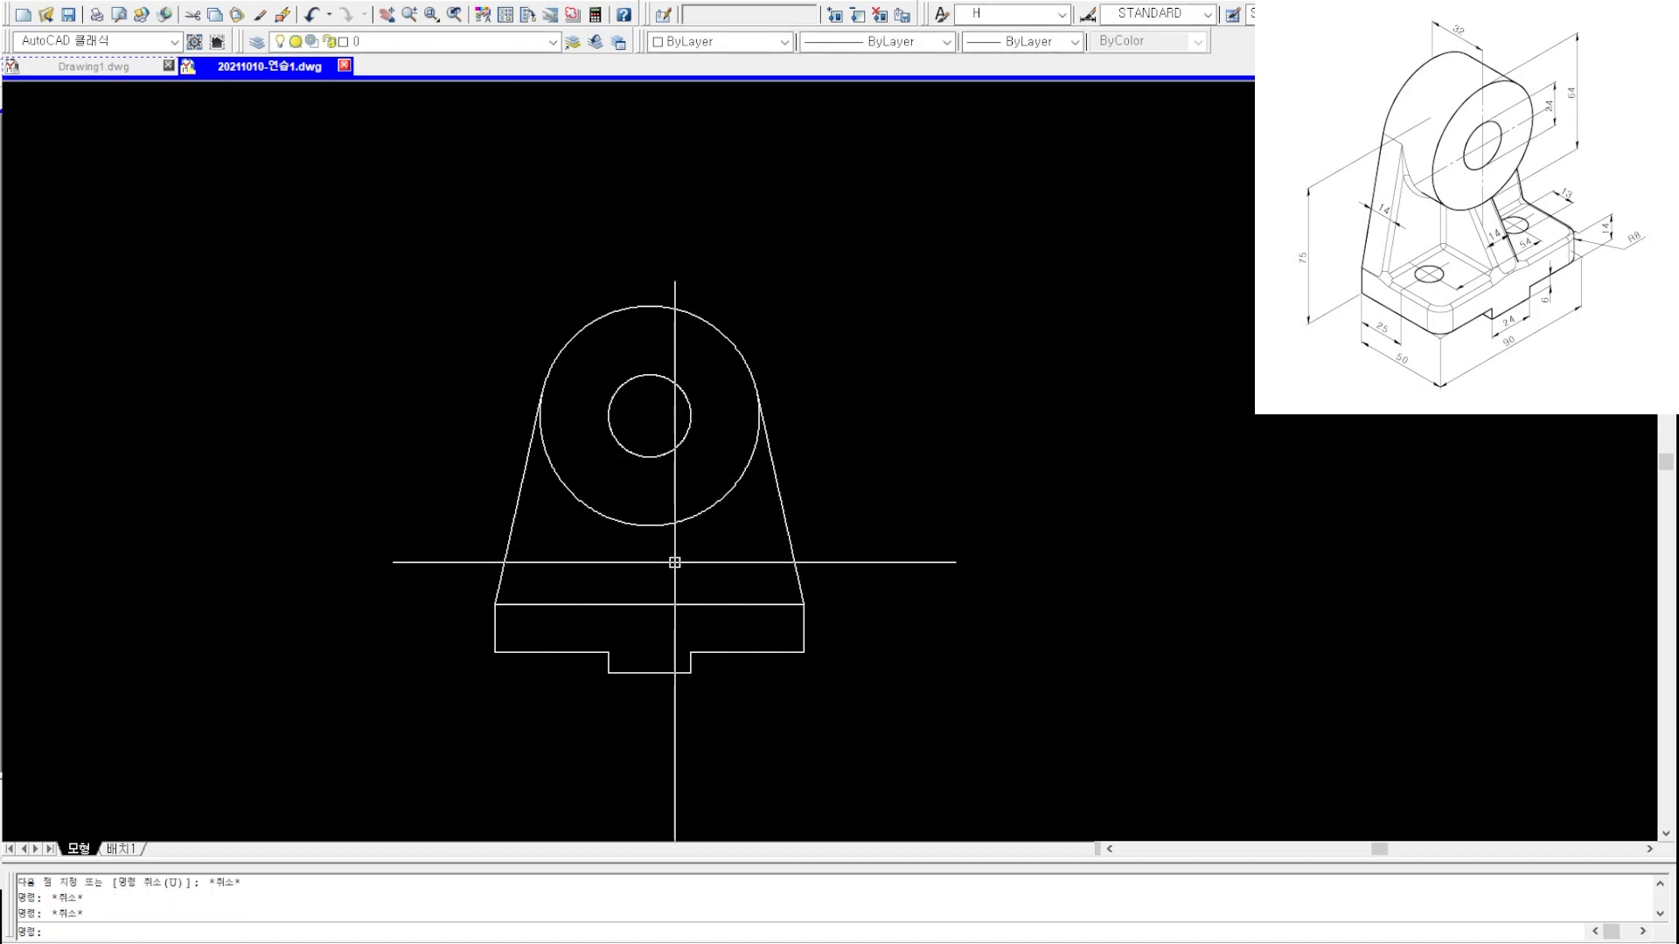
- Add crossed centrelines to the outer circle, extending 40 from its centre
text(cll)
key(space)
click(755, 447)
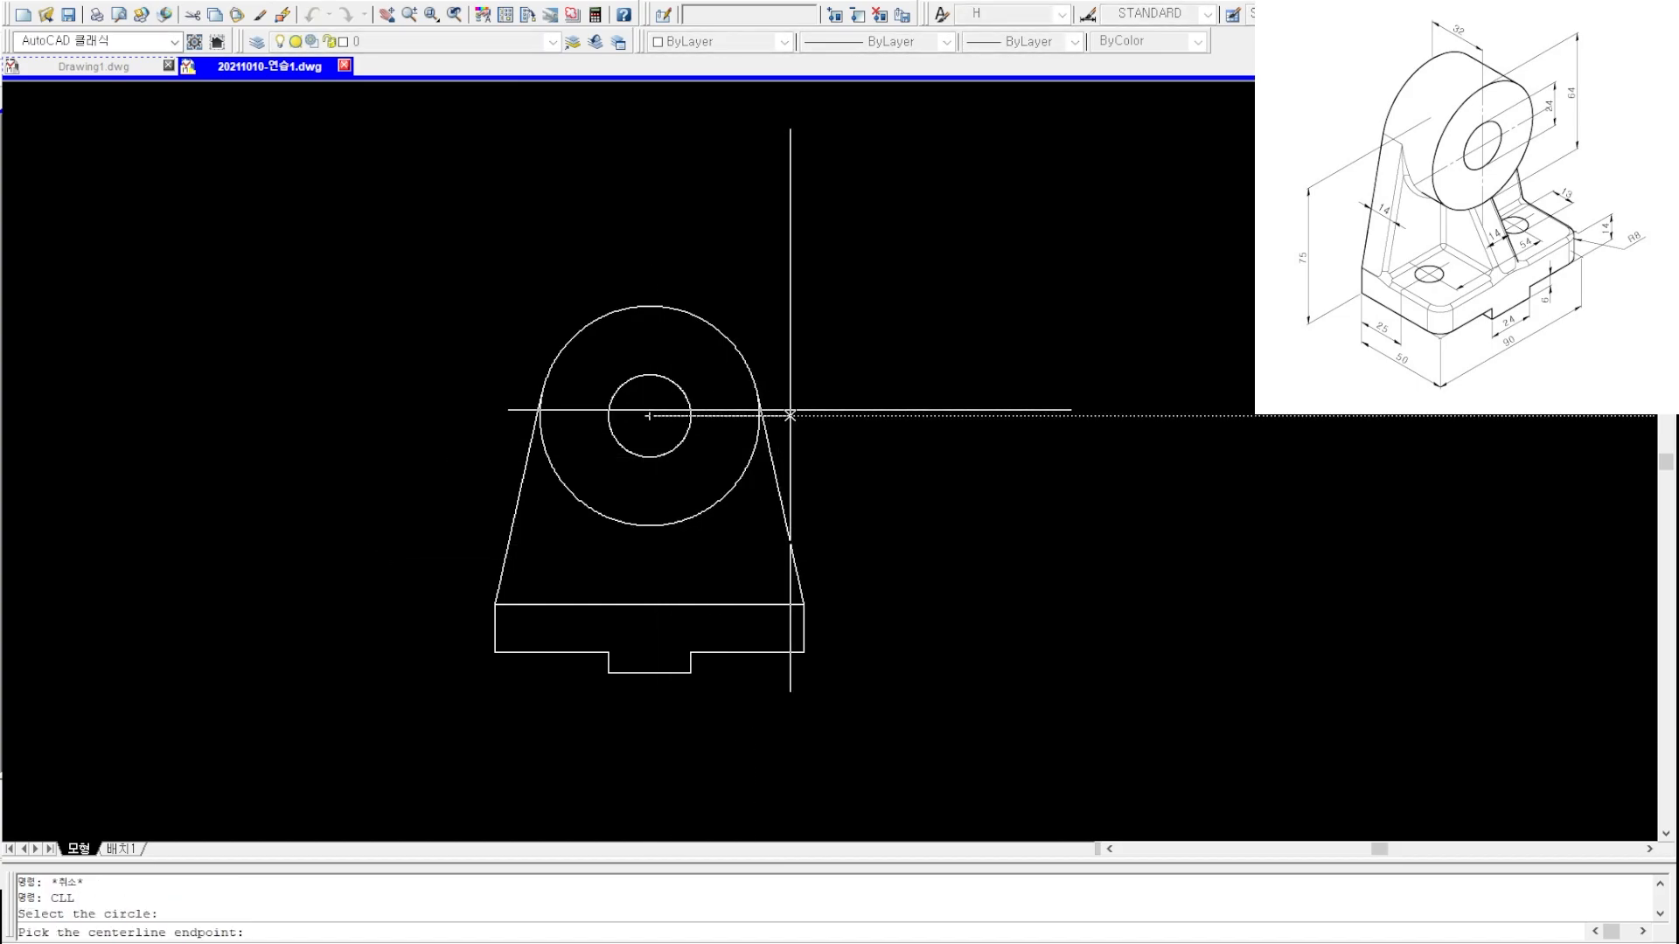
text(40)
key(space)
key(Escape)
- Extend the vertical centreline down to the bottom of the base tongue
text(r)
key(space)
click(656, 550)
click(636, 551)
key(space)
key(Escape)
text(tr)
key(space)
key(Escape)
key(Escape)
- Offset the vertical centreline to both sides for an overall rib width of 14
text(o2)
key(space)
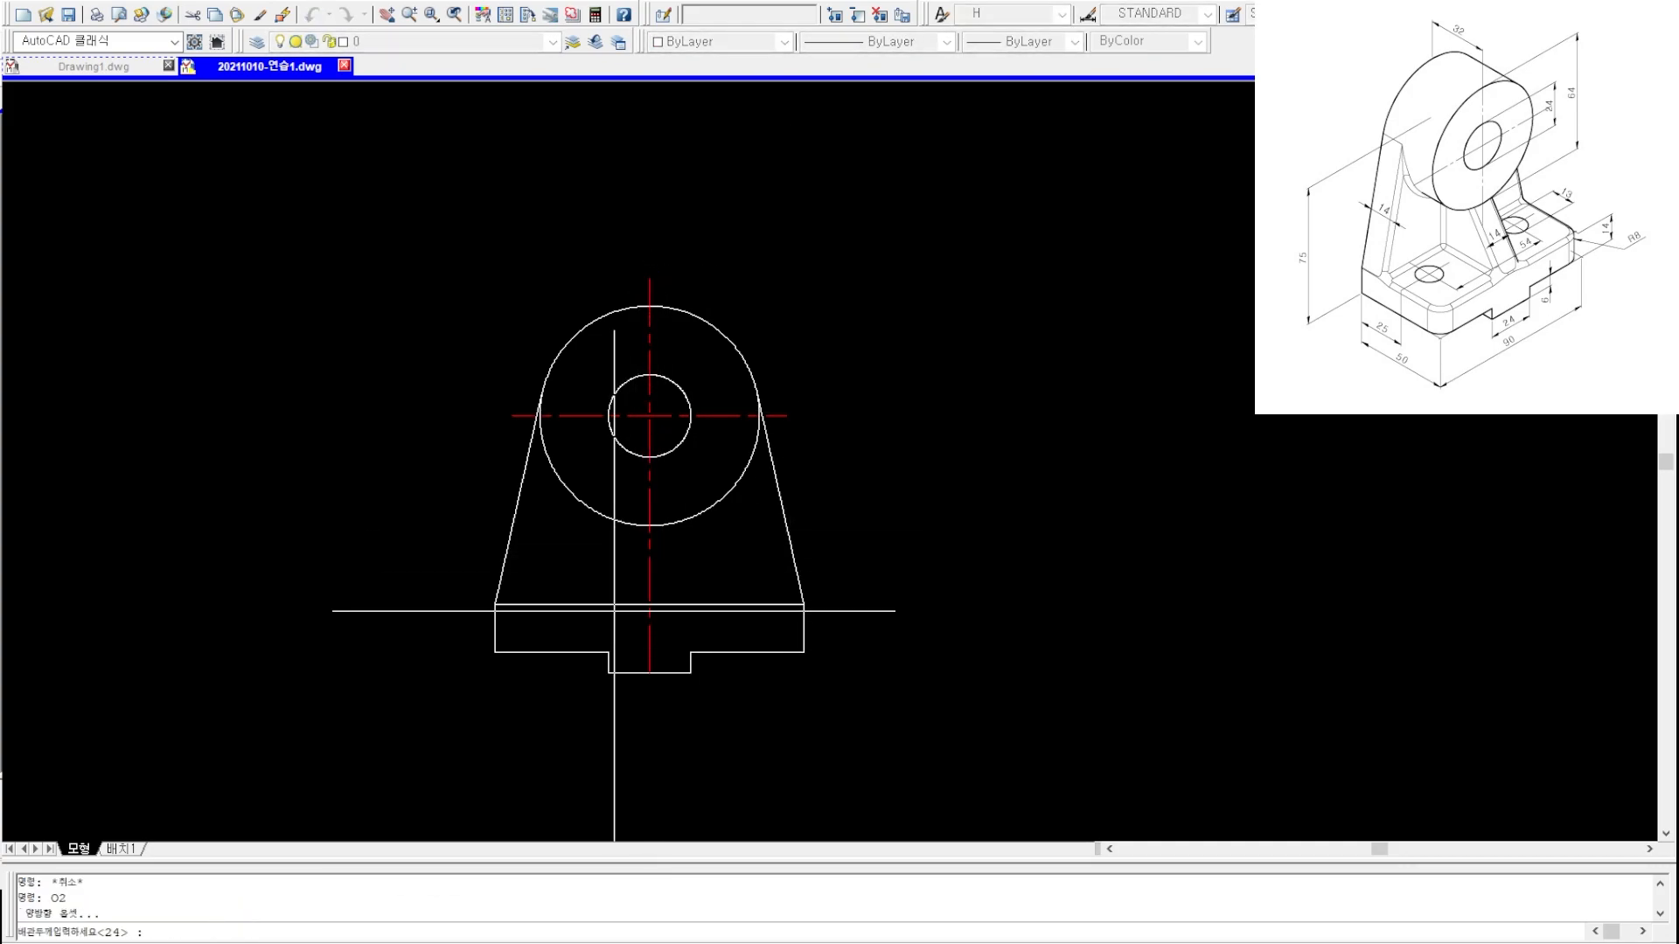
text(14)
key(space)
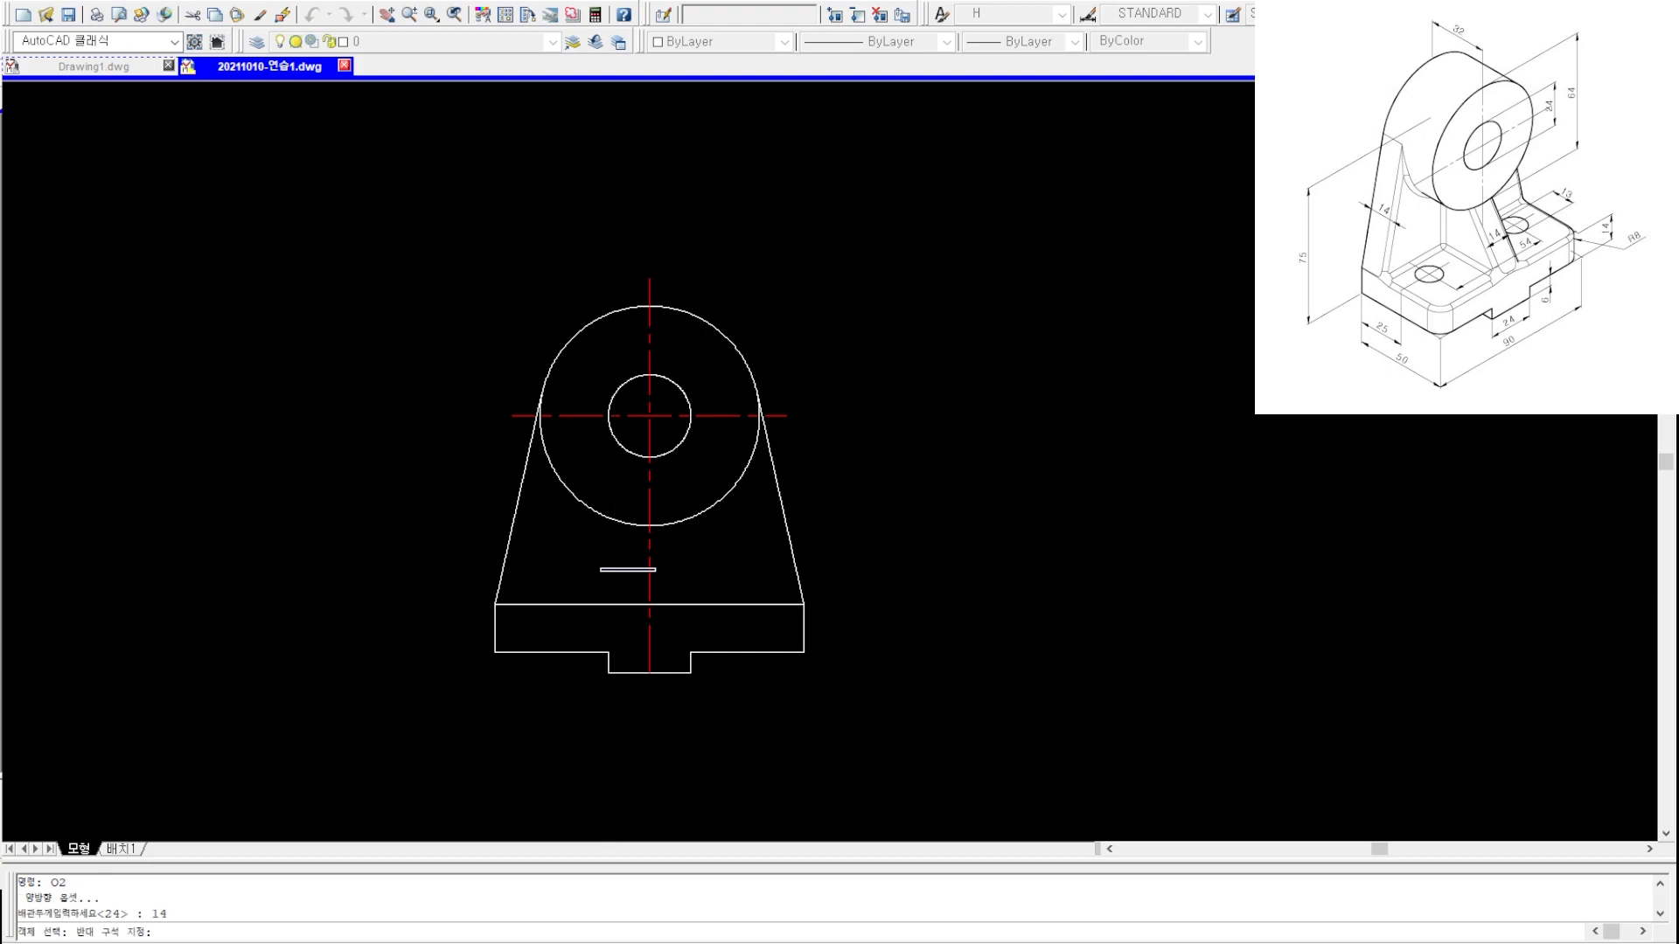
key(space)
- Trim the rib lines between the inner and outer circles and erase their remaining upper pieces
scroll(602, 562, up, 2)
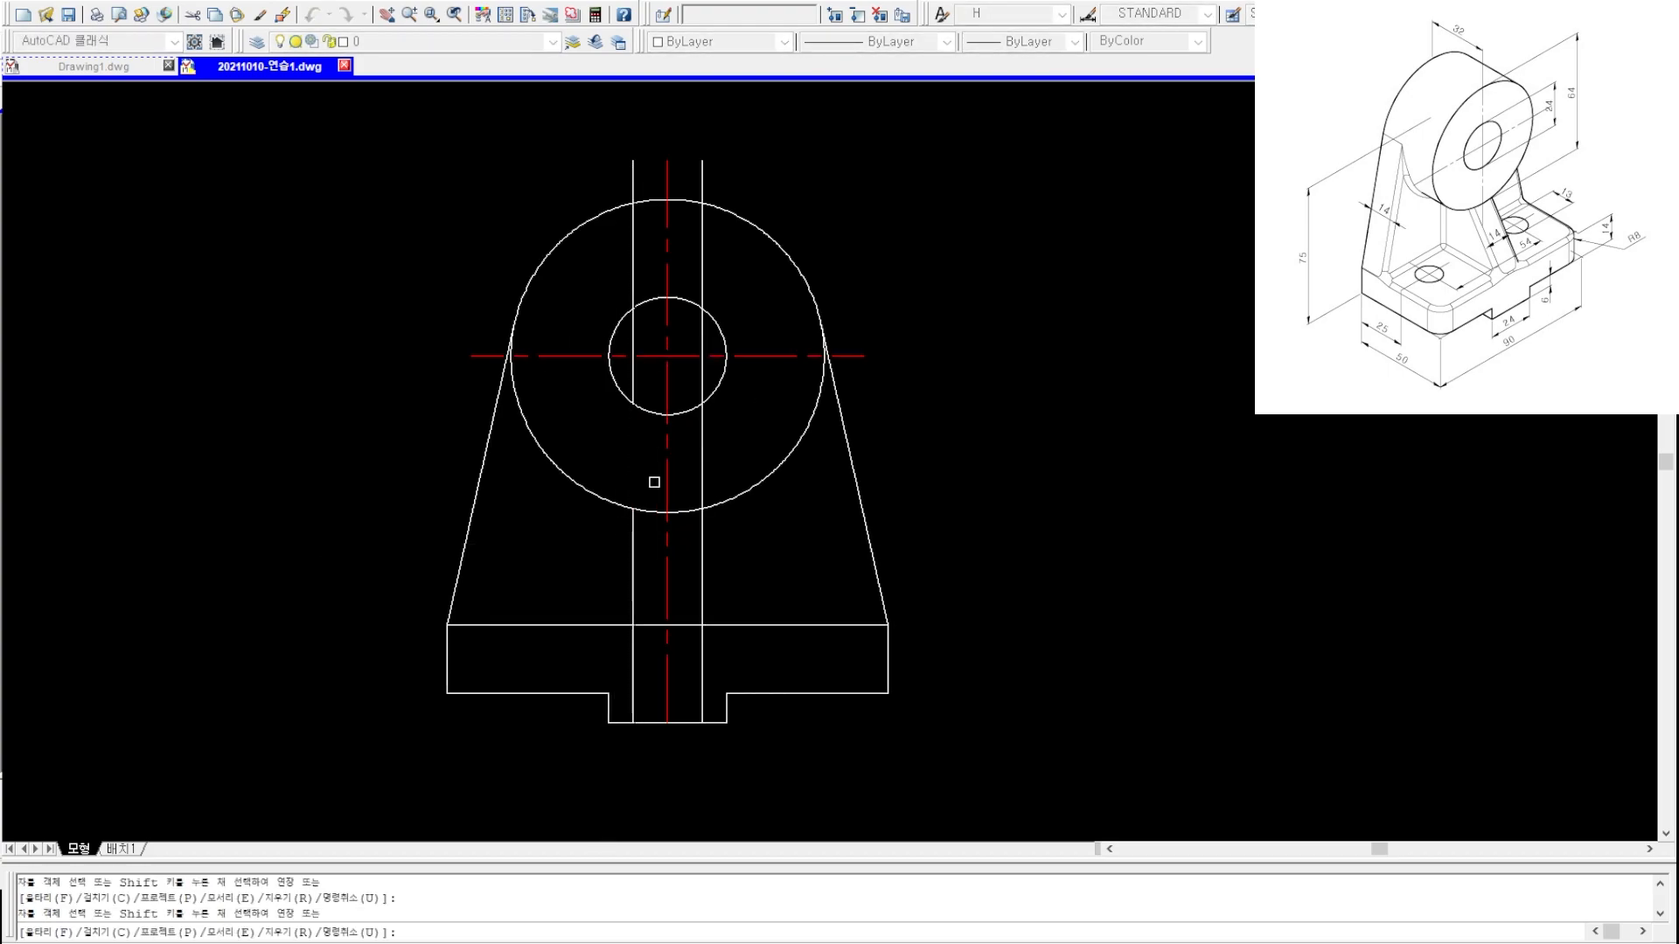
key(Escape)
key(Escape)
click(735, 180)
click(669, 199)
click(632, 188)
click(652, 179)
text(e)
click(656, 176)
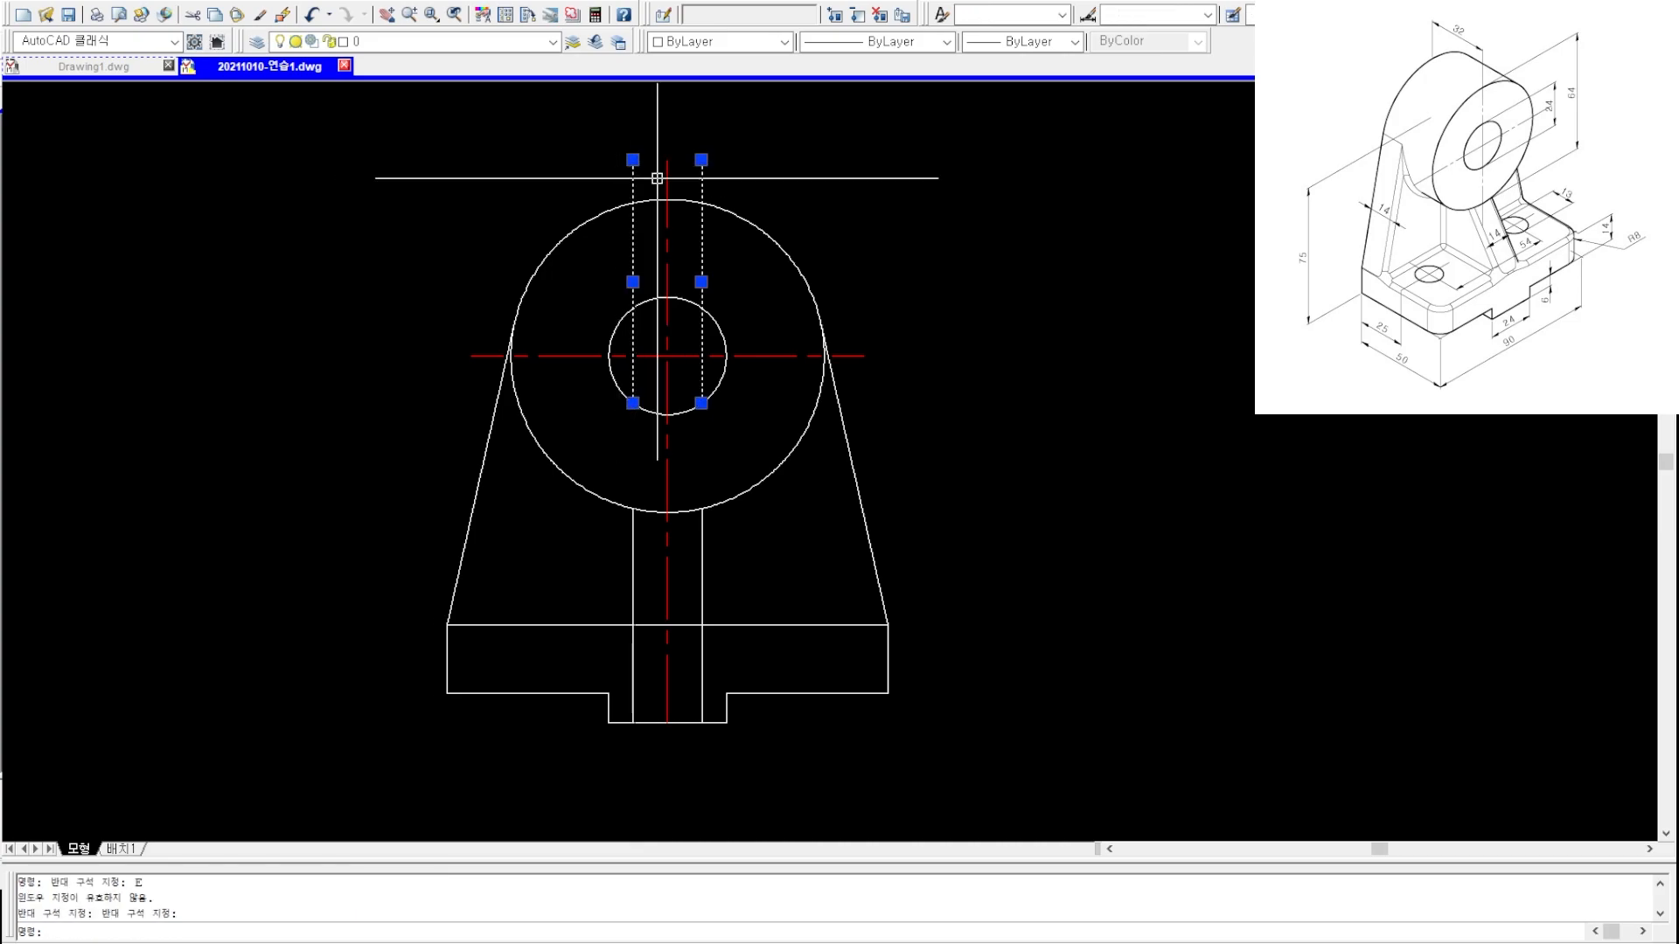
key(e)
key(space)
- Trim both rib lines below the base plate's top edge
key(Escape)
key(t)
key(r)
key(space)
key(space)
click(632, 656)
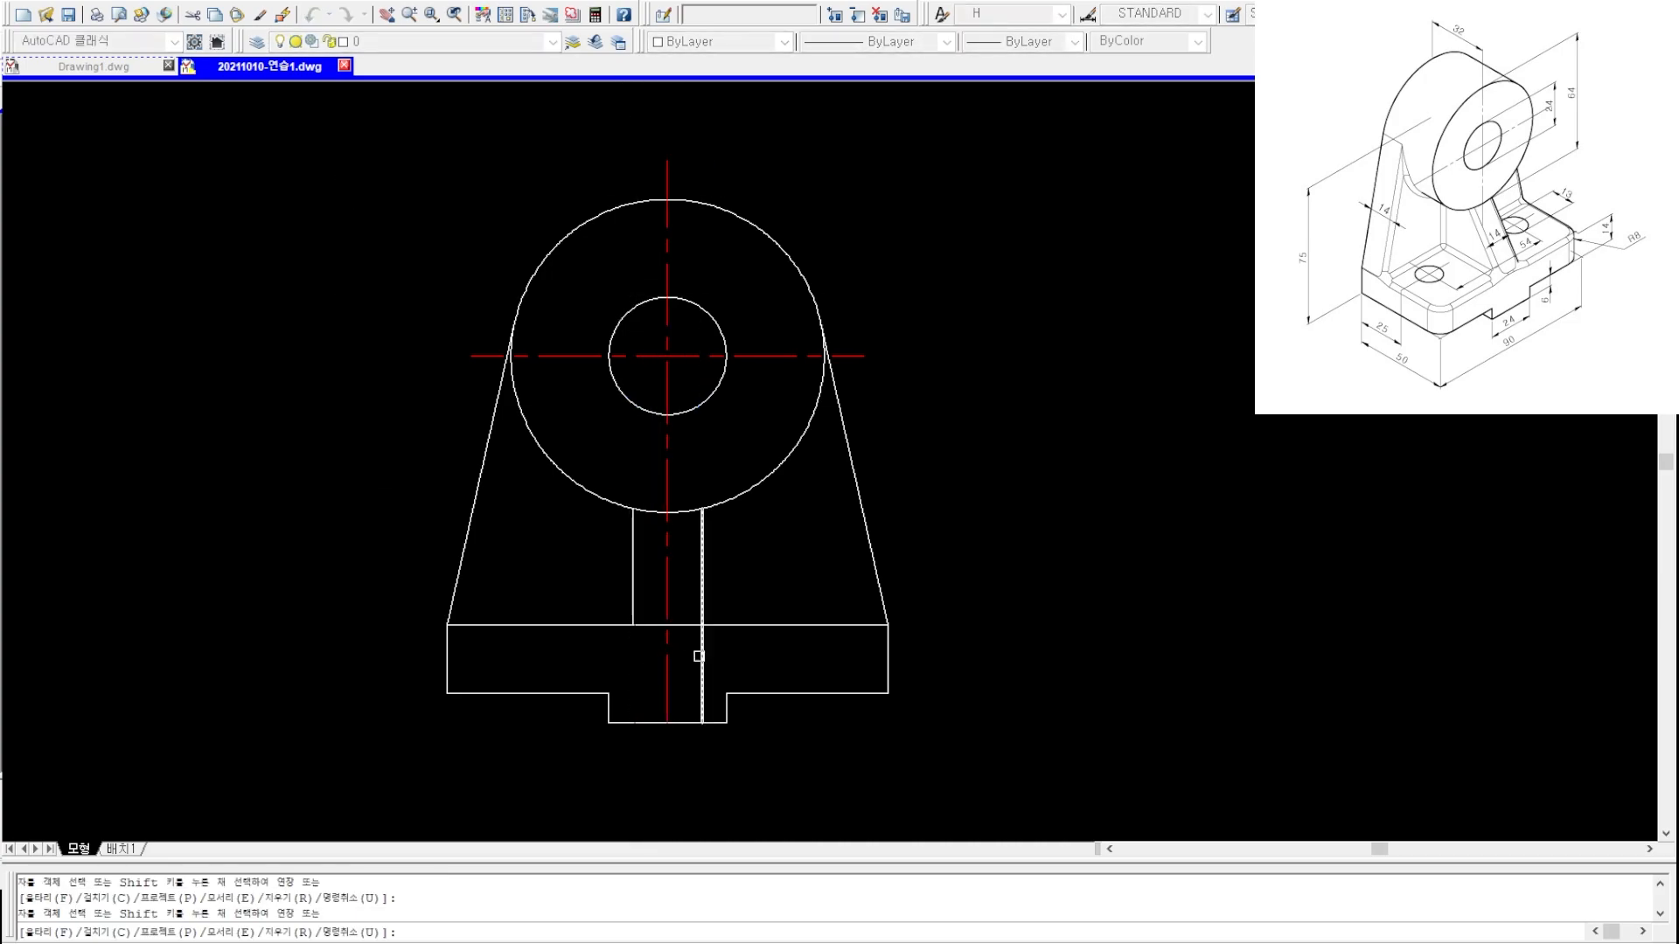
click(698, 656)
key(Escape)
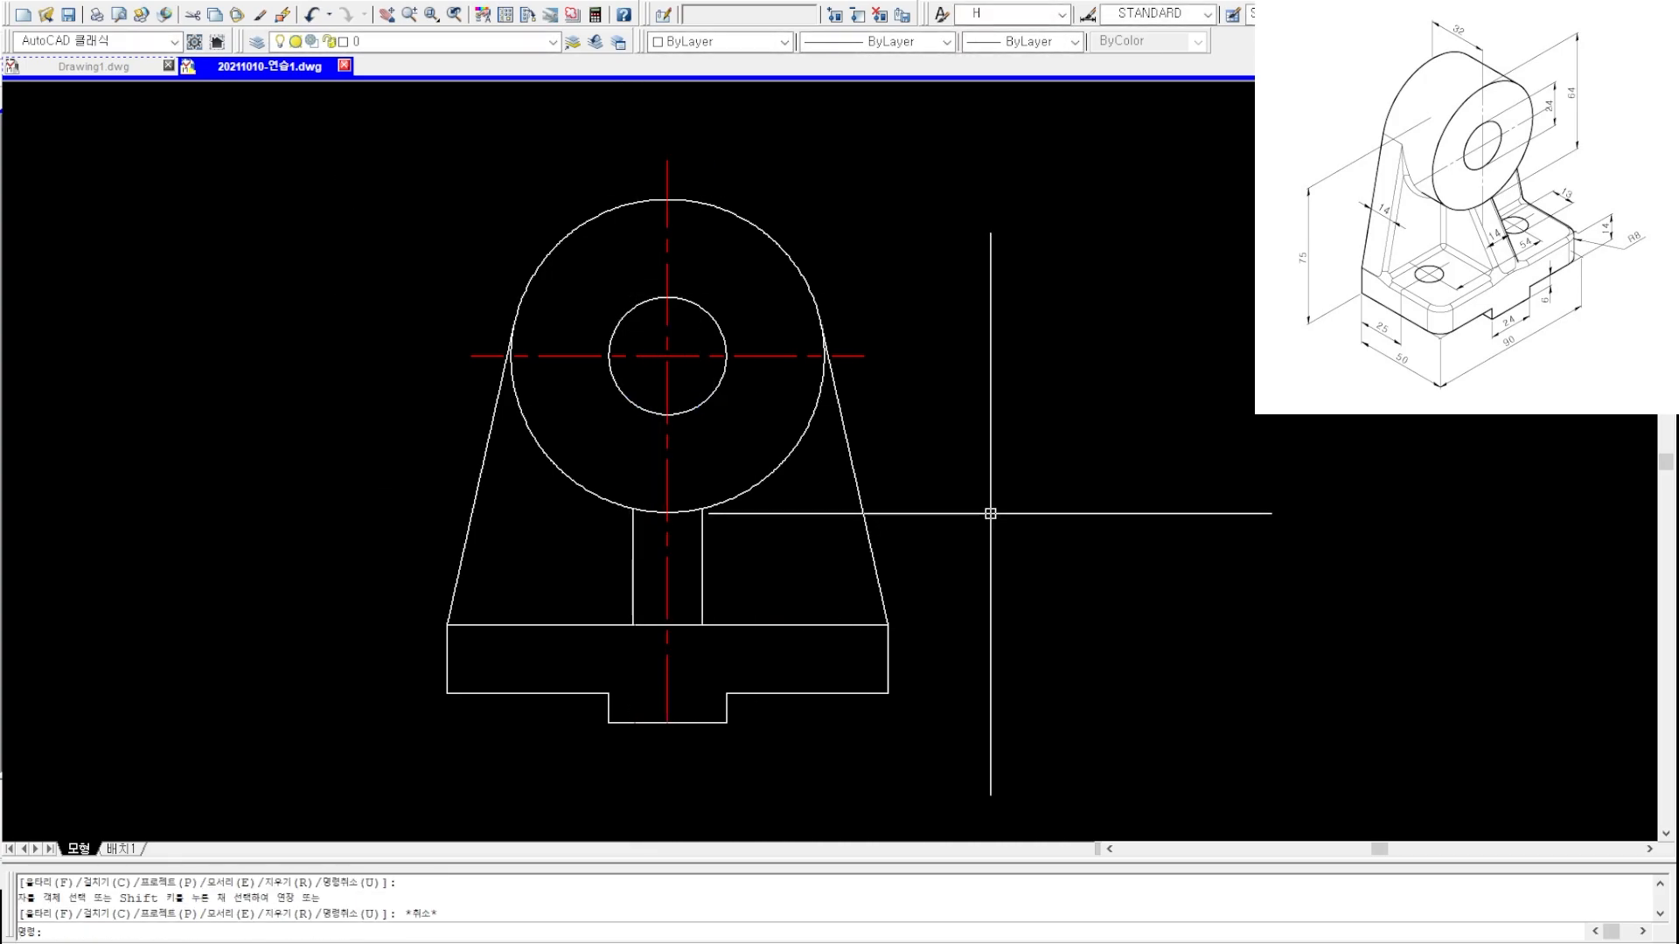
- Trim the base plate's top edge between the two rib lines
text(tr)
key(space)
key(space)
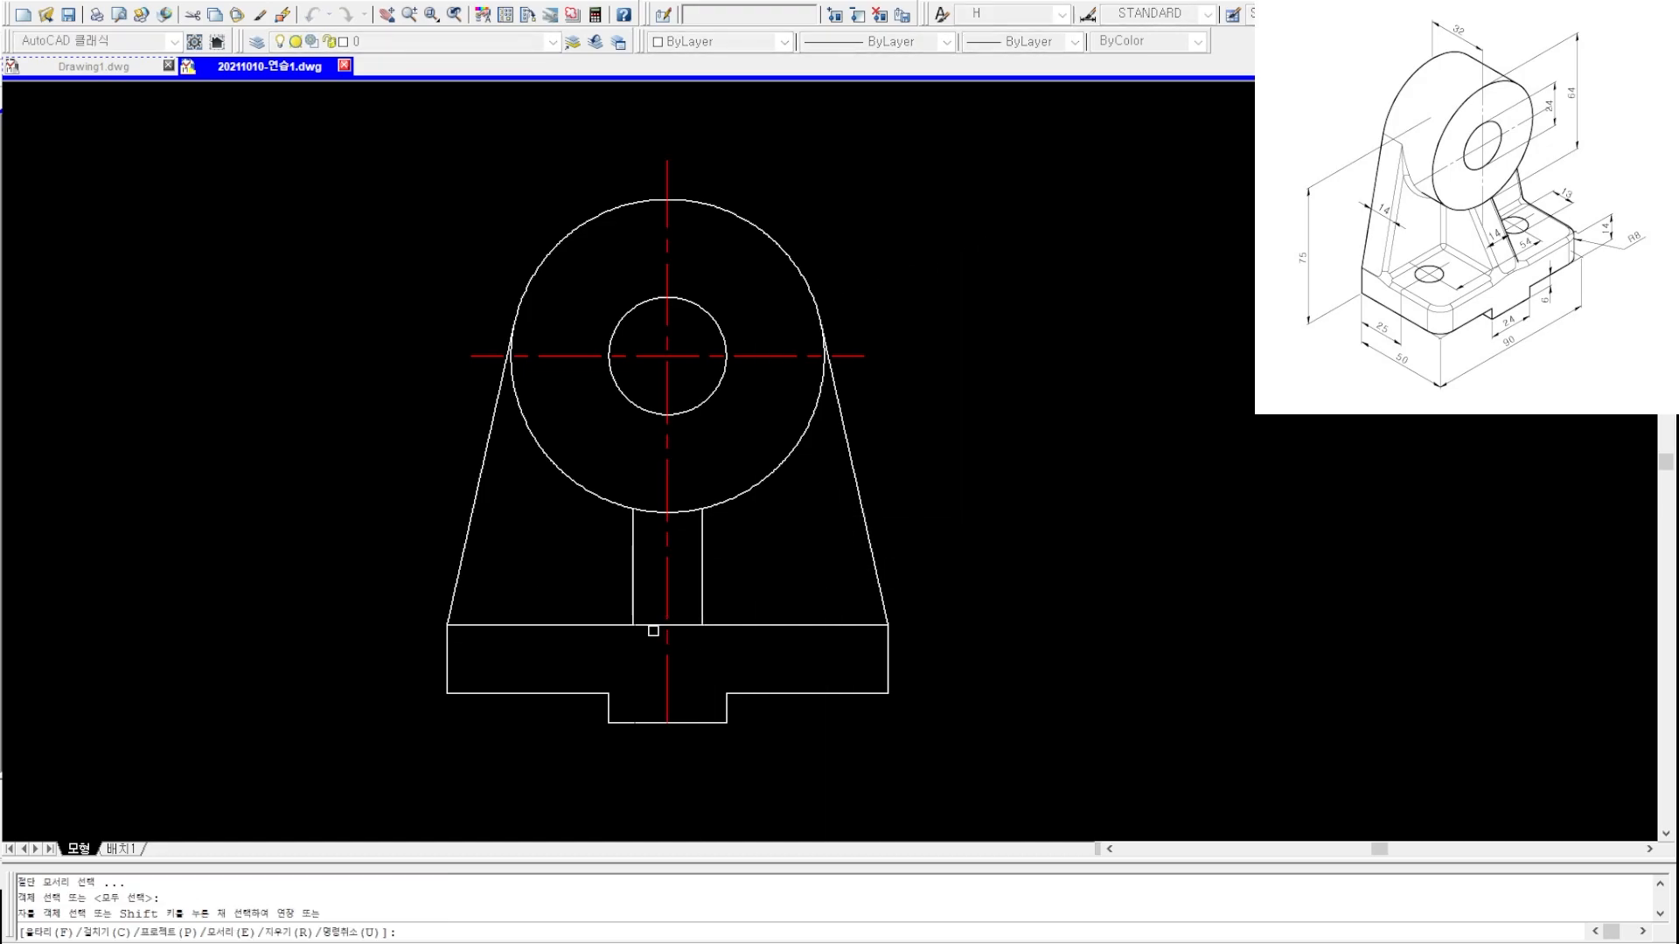
click(681, 627)
key(Escape)
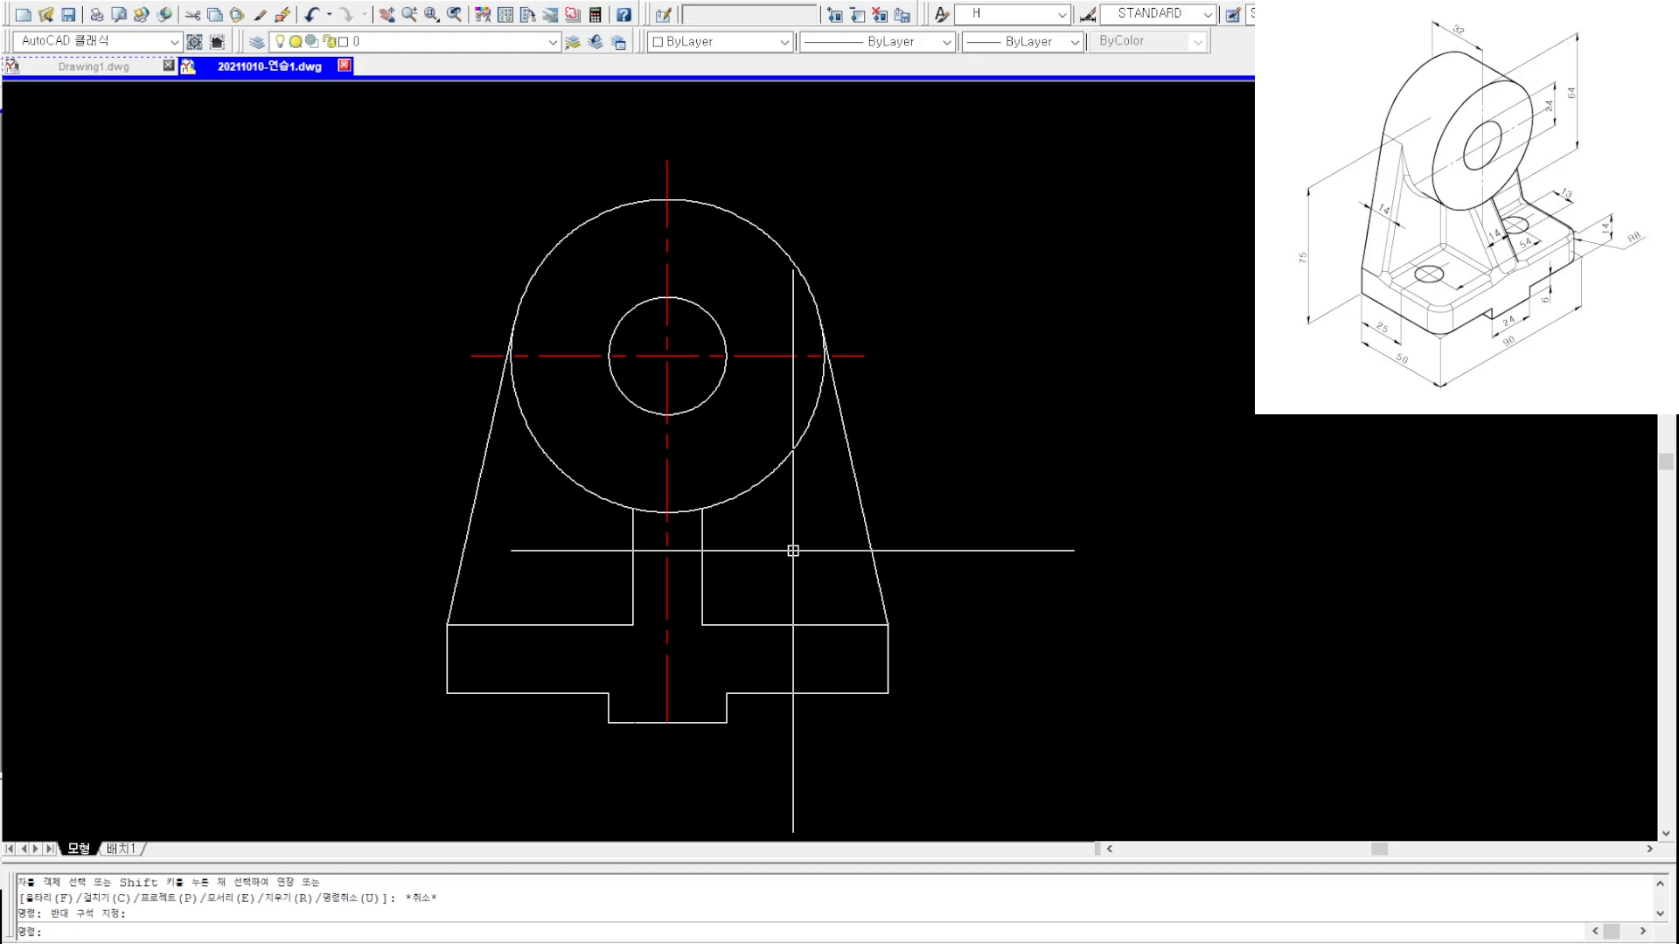
key(space)
key(Escape)
key(space)
text(4)
key(space)
click(690, 667)
click(629, 654)
key(space)
key(Escape)
key(Escape)
click(657, 646)
click(677, 646)
text(e)
key(space)
- Offset the vertical centreline to both sides for an overall spacing of 54
text(o2)
key(space)
text(54)
key(space)
click(675, 644)
click(613, 660)
key(Escape)
key(Escape)
- Trim both offset hole lines below the base plate's bottom edges
text(tr)
key(space)
click(564, 674)
click(554, 721)
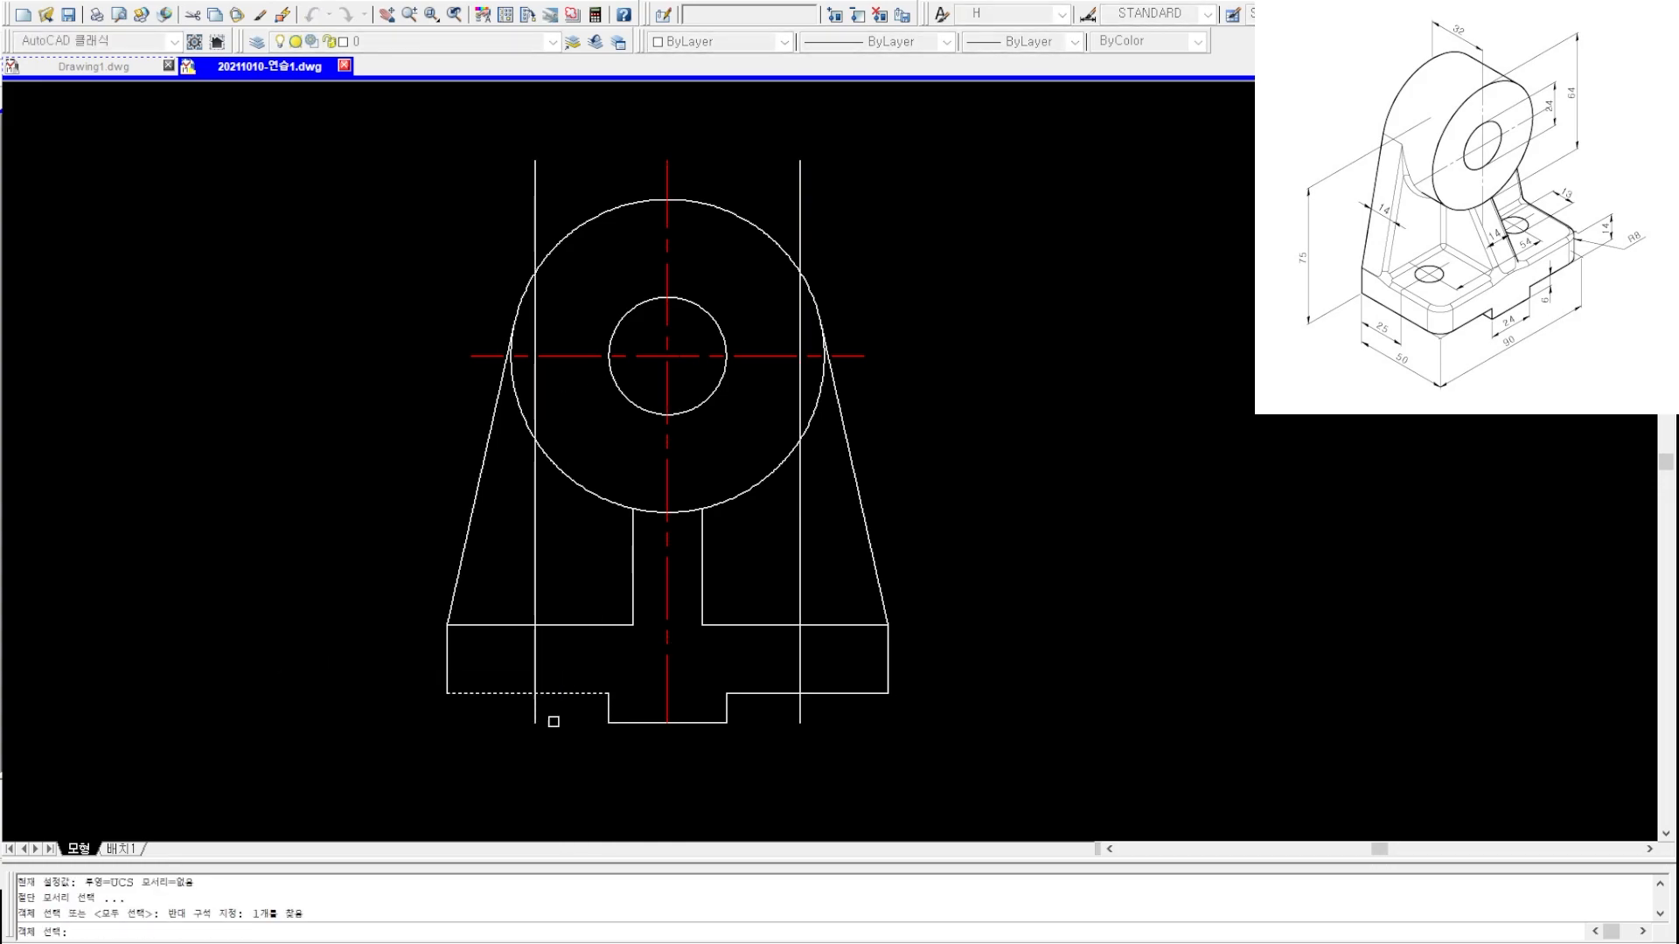
click(753, 703)
key(space)
click(813, 704)
click(749, 709)
click(495, 717)
key(space)
- Trim both offset hole lines above the base plate's top edges
key(space)
click(596, 605)
click(574, 644)
click(749, 601)
click(735, 645)
key(space)
click(816, 574)
click(505, 585)
key(Escape)
- Change the two short vertical lines inside the base plate to red centrelines
click(839, 650)
click(491, 653)
text(1)
key(space)
key(Escape)
- Offset both hole centrelines to both sides for an overall hole width of 13
text(O2)
key(space)
text(13)
key(space)
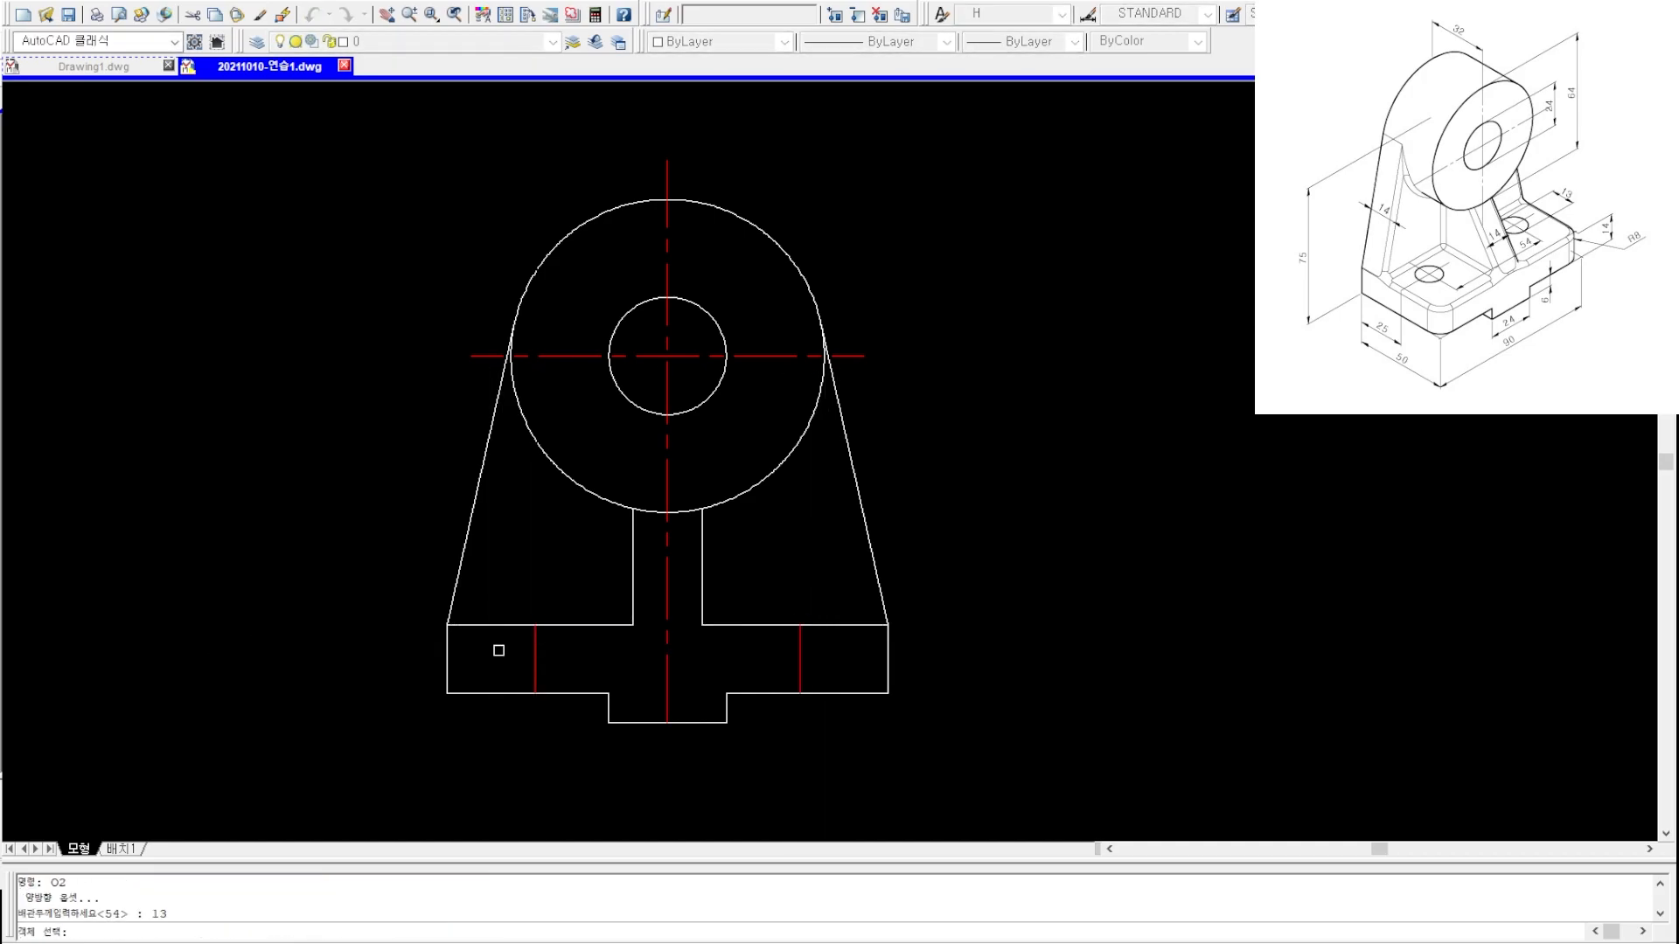
scroll(516, 645, up, 2)
click(956, 663)
click(846, 663)
key(space)
key(Escape)
- Change the four hole edge lines in the base plate to yellow dashed hidden lines
click(991, 662)
click(942, 660)
click(902, 658)
click(837, 655)
click(623, 665)
click(514, 663)
click(465, 661)
text(2)
key(space)
key(Escape)
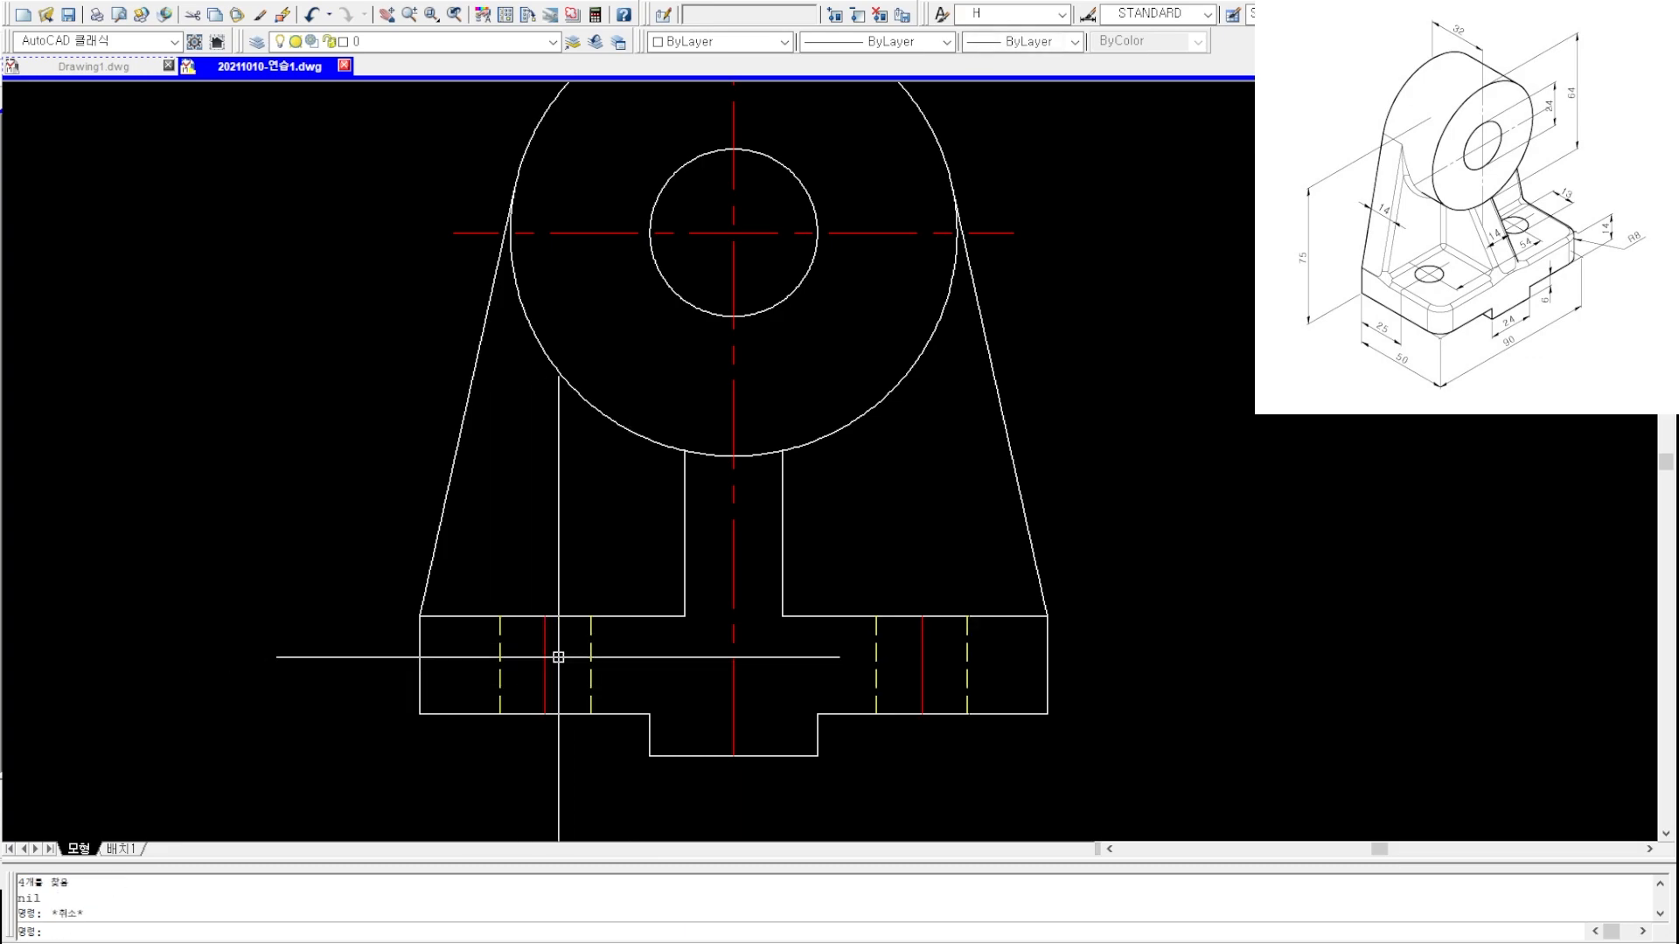
- Stretch the upper ends of both hole centrelines by 1 beyond the base plate's top edge
text(G1)
key(space)
key(space)
key(Escape)
text(s)
key(space)
click(946, 644)
click(530, 600)
shift+click(823, 604)
shift+click(622, 636)
key(space)
click(609, 654)
text(1)
key(space)
key(Escape)
key(Escape)
- Stretch the lower ends of both hole centrelines by 1 beyond the base plate's bottom edges
key(space)
click(950, 725)
click(526, 692)
key(Escape)
key(Escape)
key(Escape)
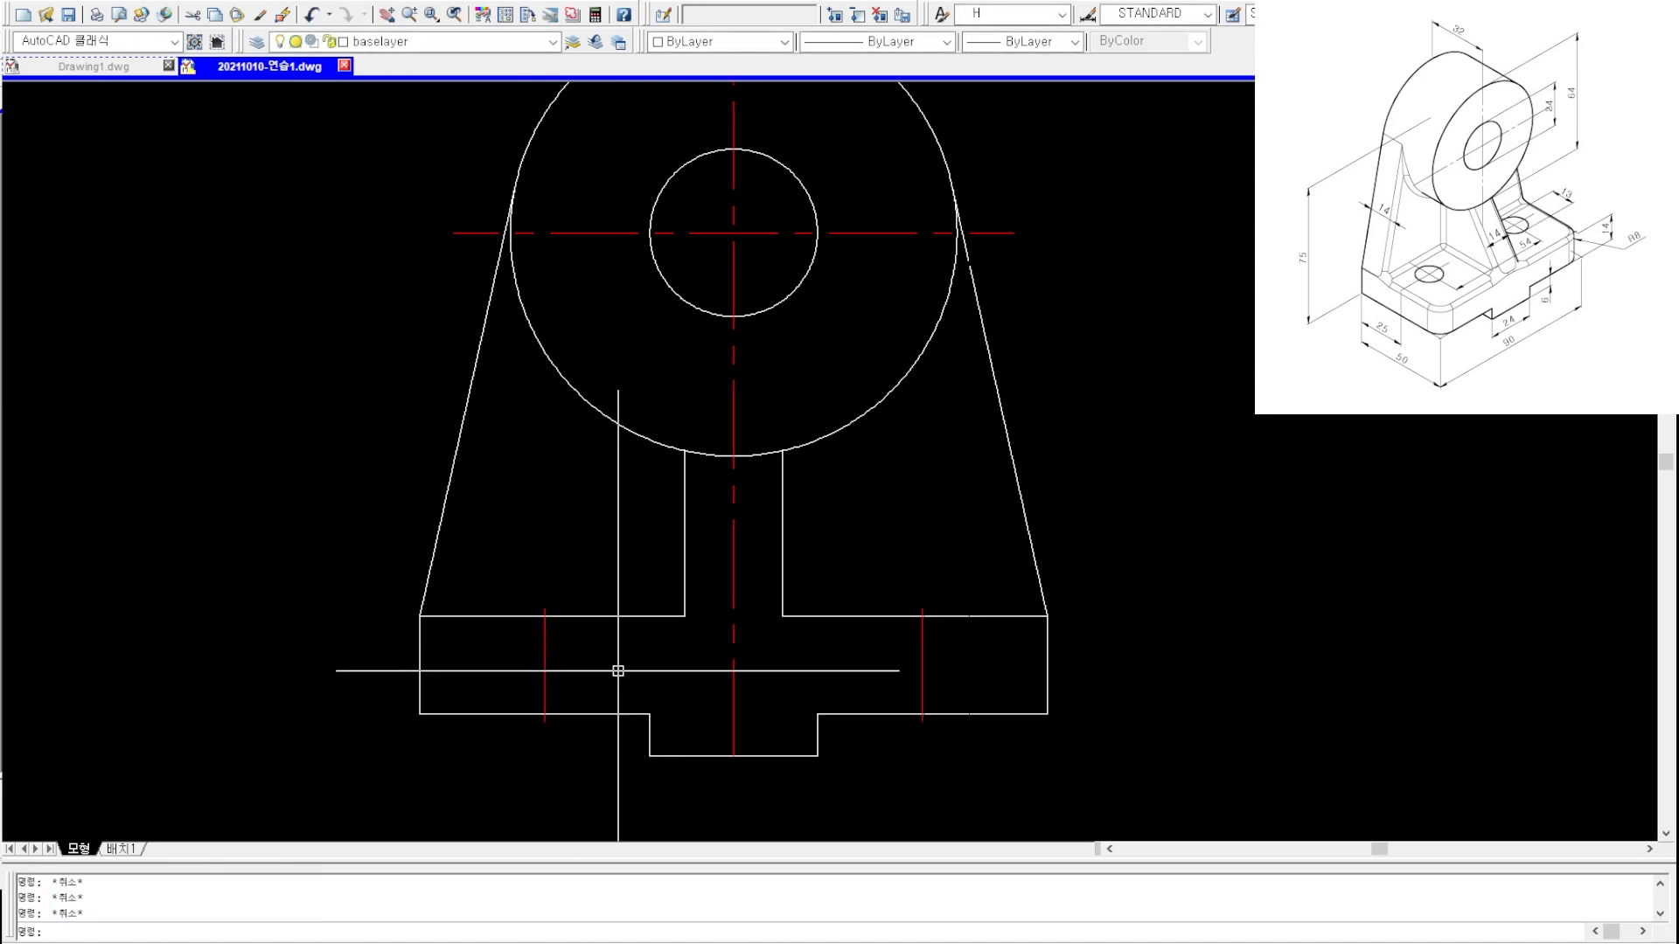
- Draw a horizontal construction line through the front view's lowest edge
click(927, 504)
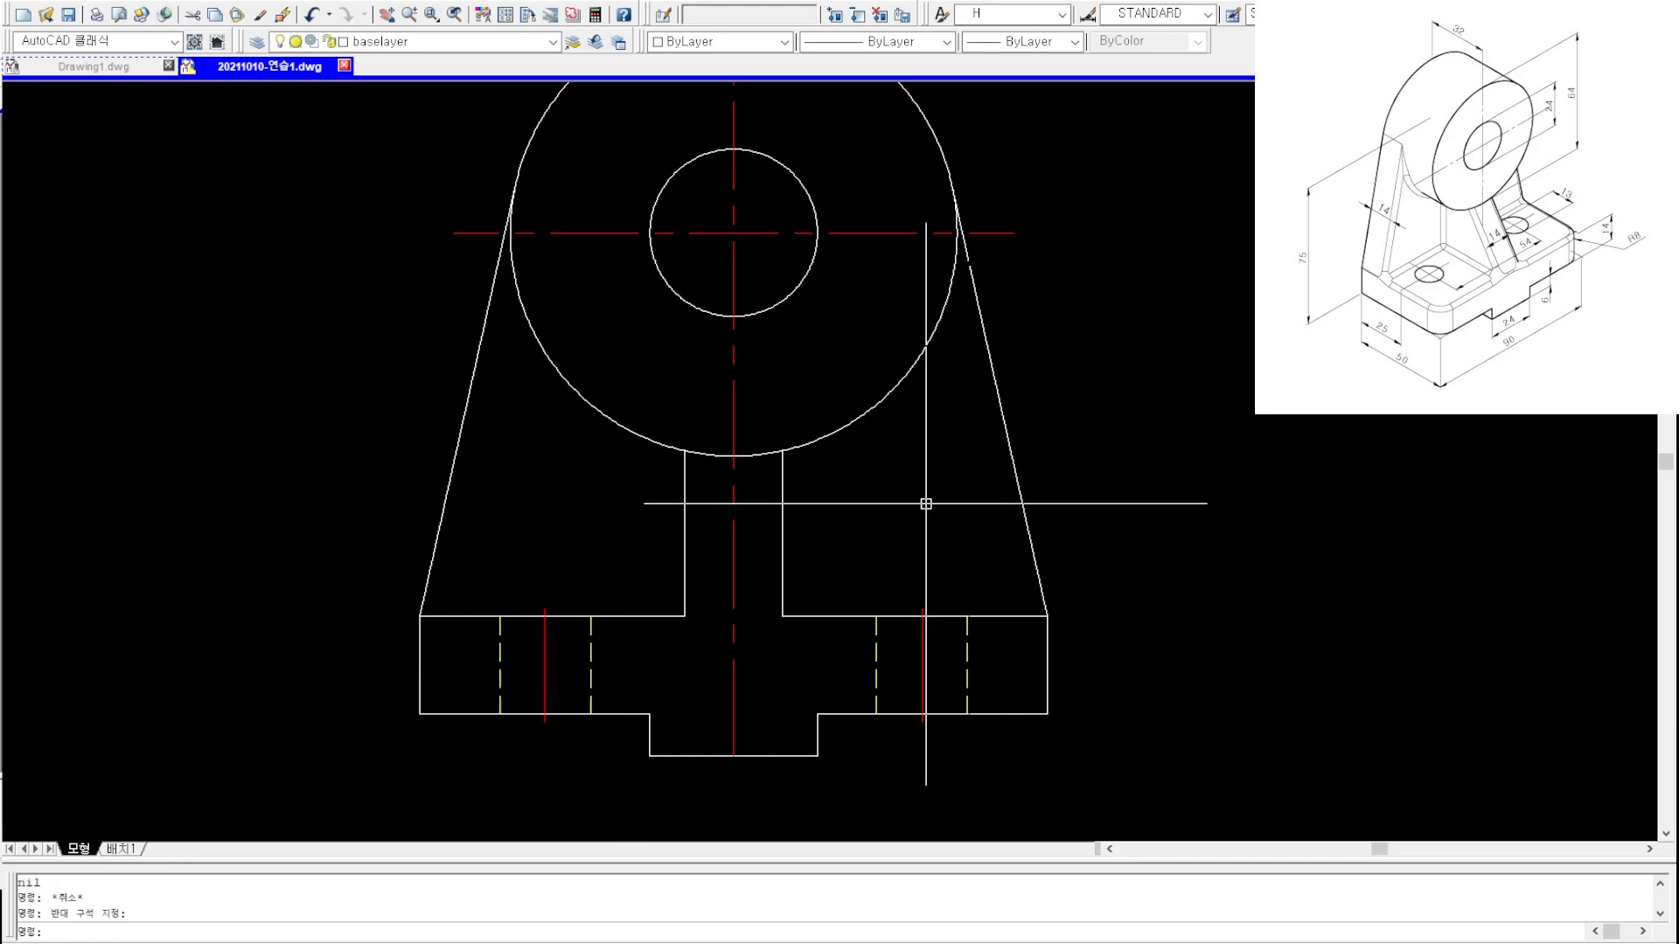
scroll(923, 502, down, 4)
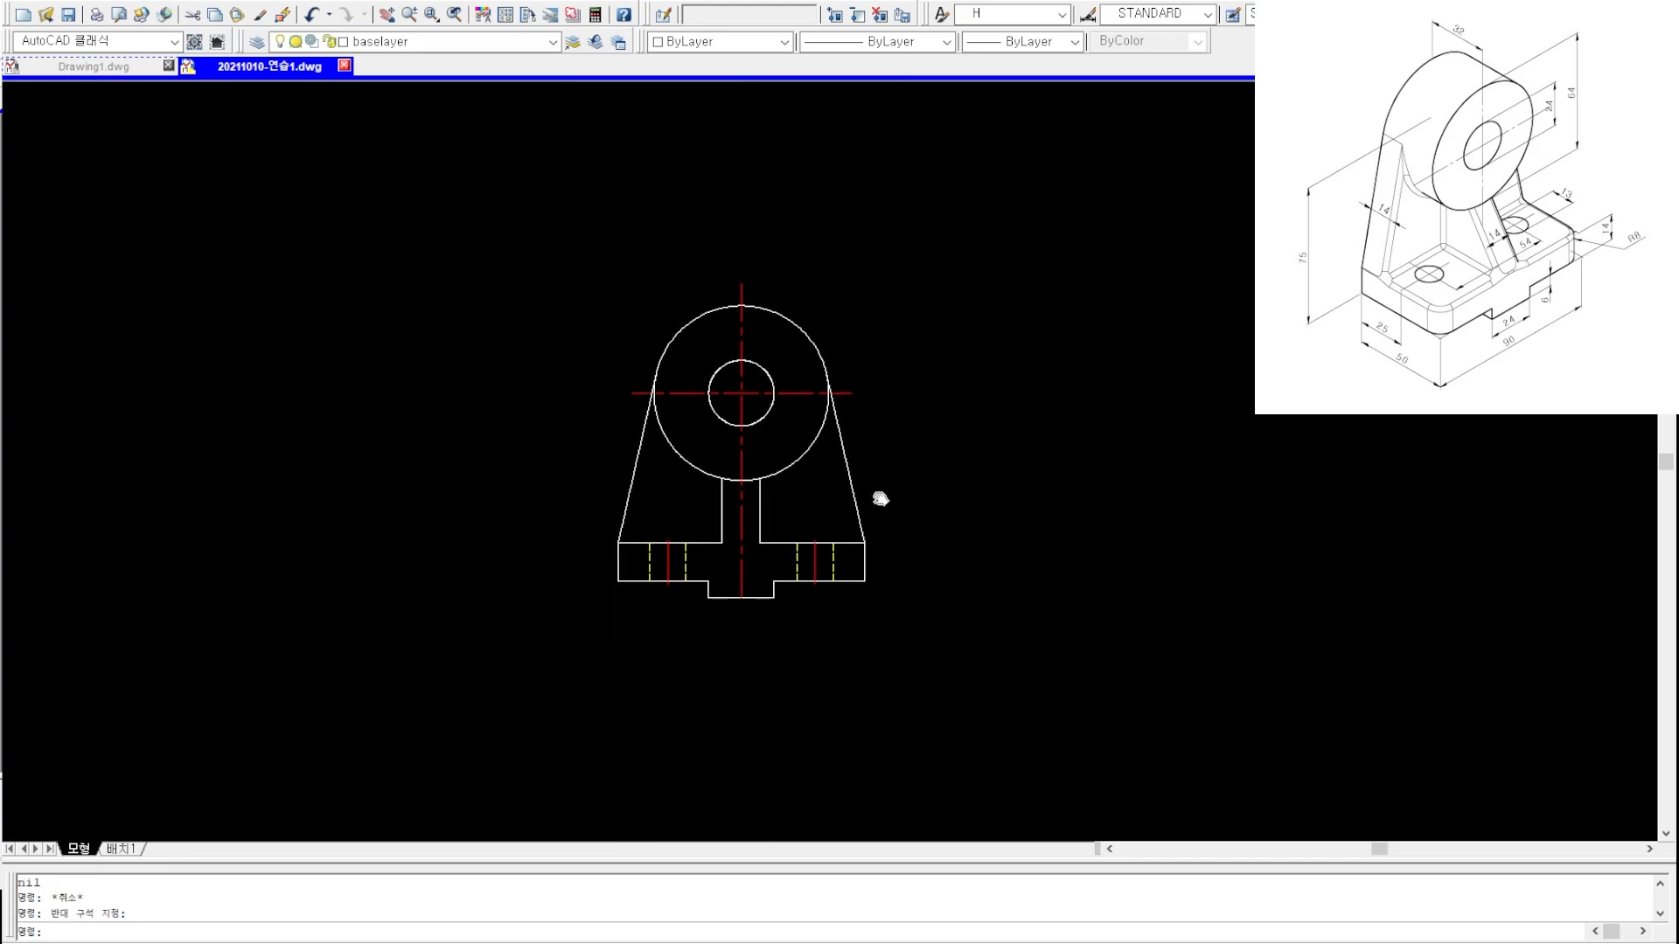
scroll(877, 495, up, 2)
click(967, 487)
middle_drag(967, 487, 658, 548)
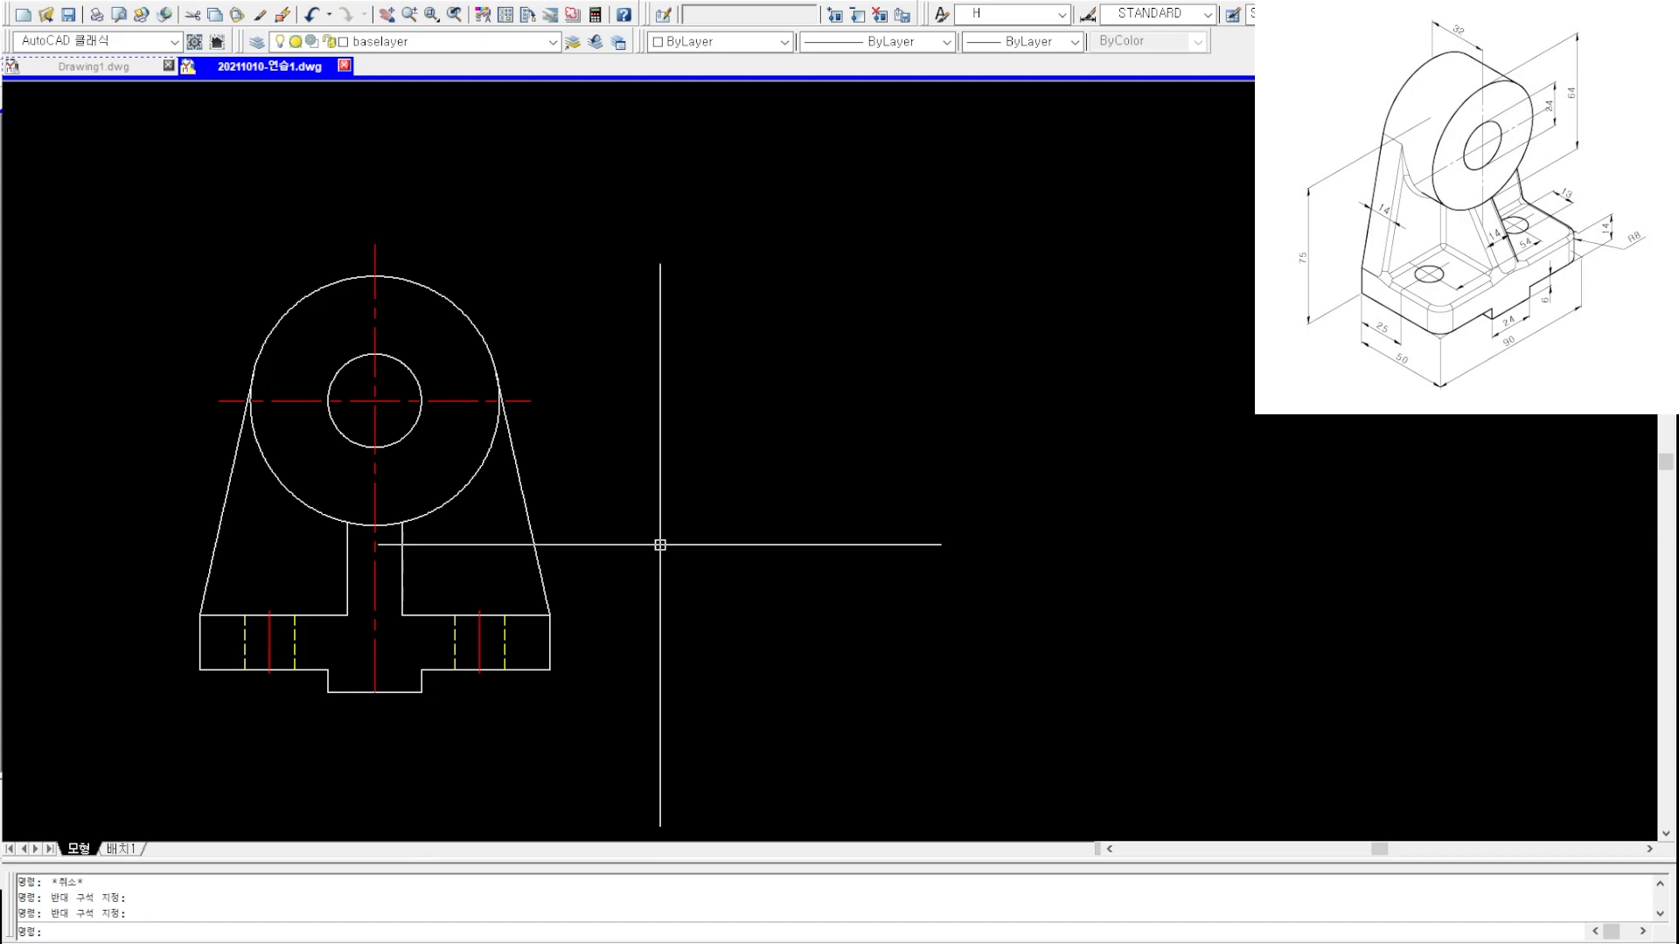
key(Escape)
key(Escape)
key(Escape)
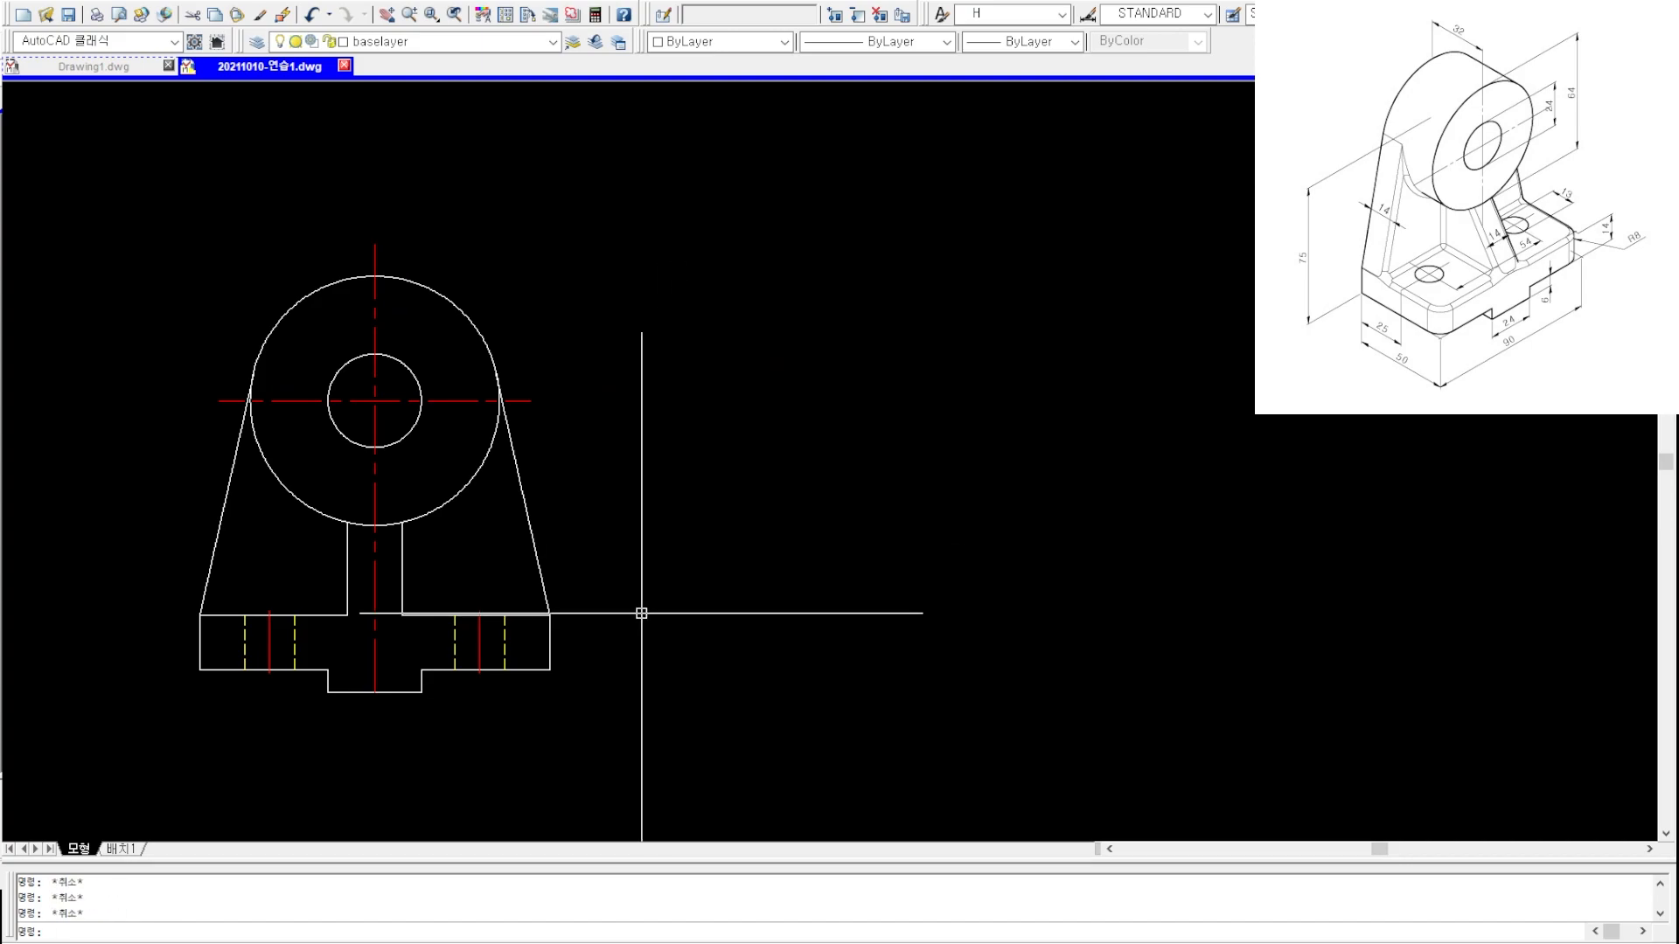
text(xx)
key(space)
click(422, 692)
key(Escape)
key(Escape)
- Draw a vertical construction line beside the front view and offset it 32 toward that view
text(xy)
key(space)
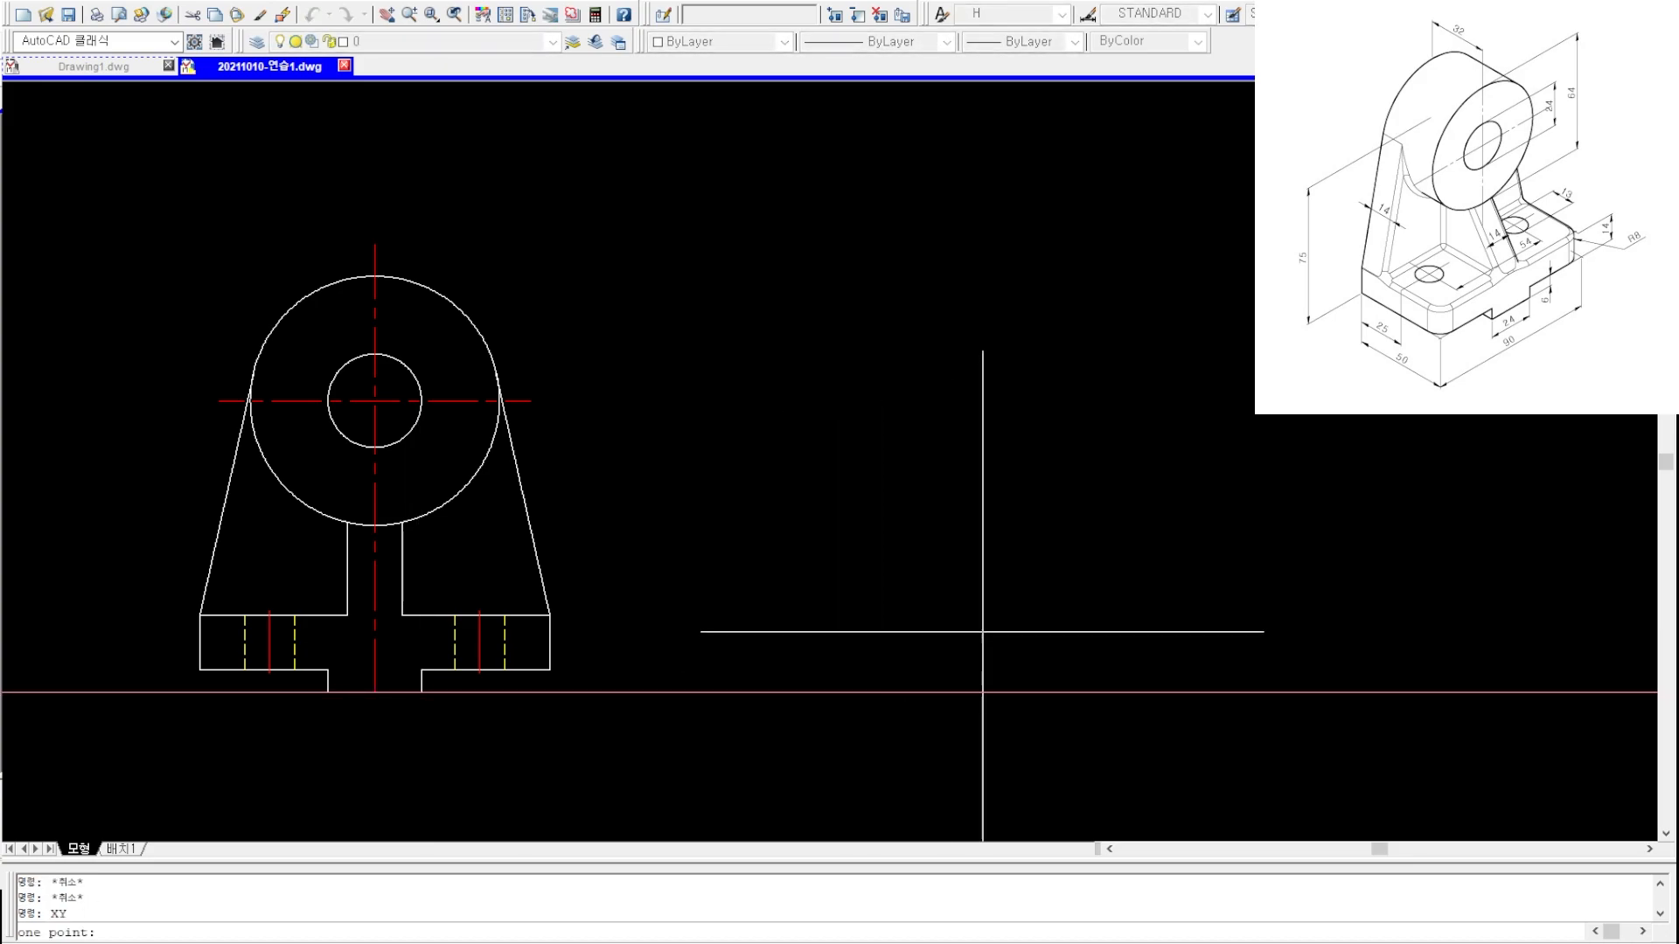
click(979, 626)
key(Escape)
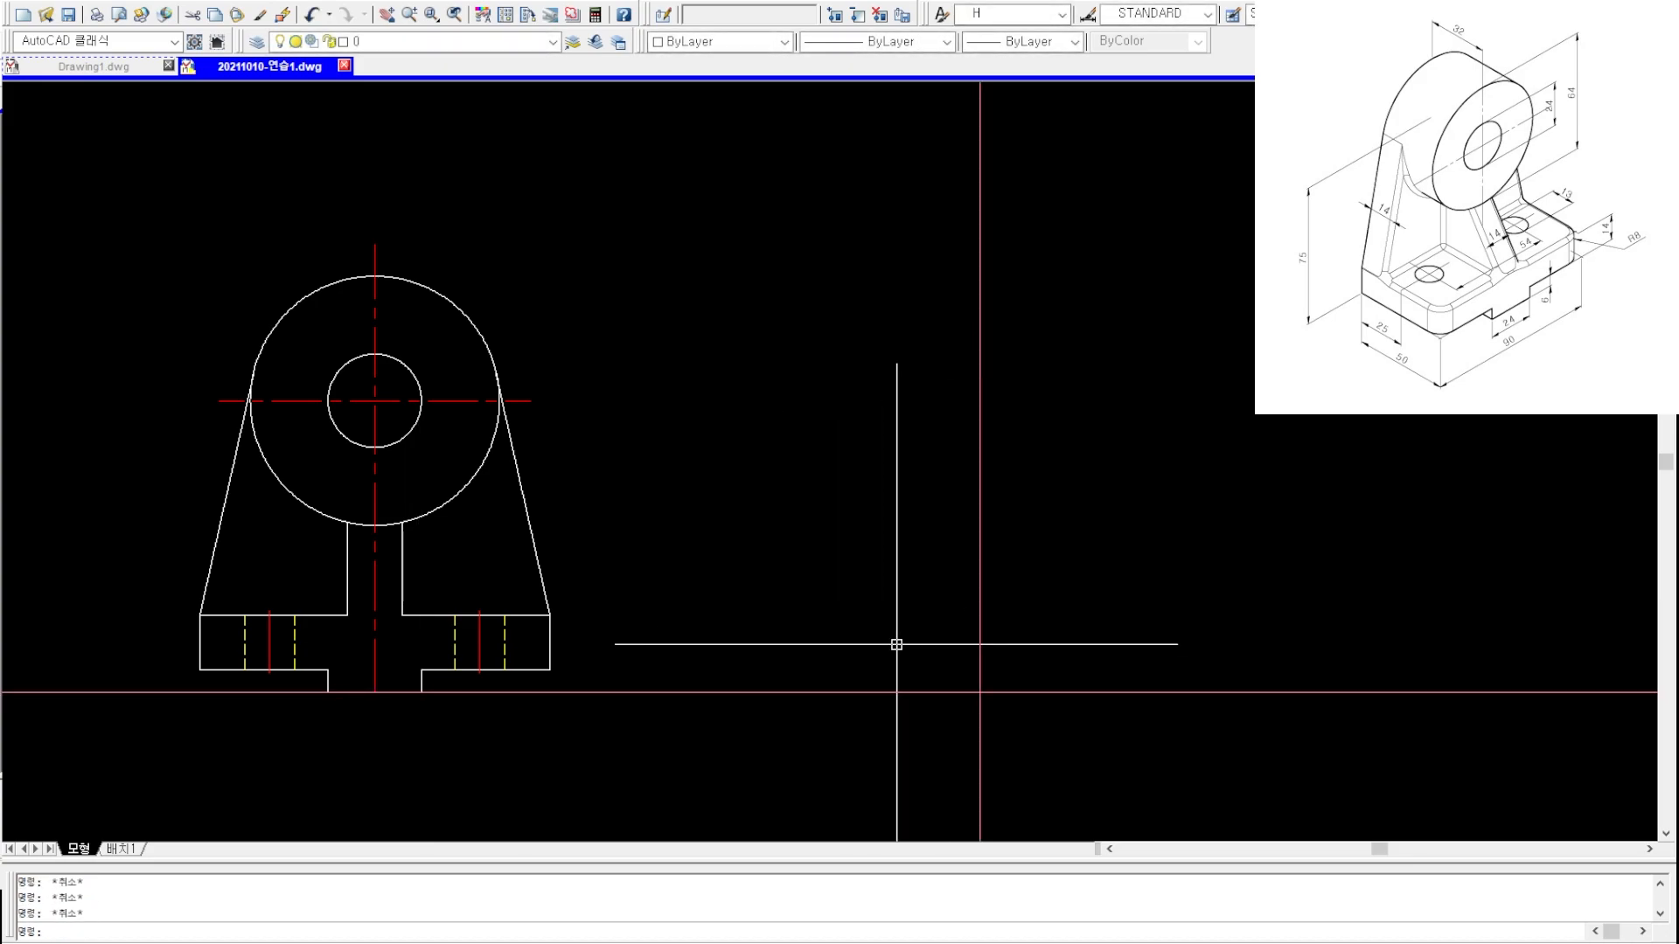
text(o32)
key(space)
click(980, 579)
click(910, 581)
key(Escape)
key(Escape)
- Draw horizontal construction lines through the outer circle's top, centre height and bottom
text(xx)
key(space)
click(375, 277)
key(Escape)
key(space)
click(499, 402)
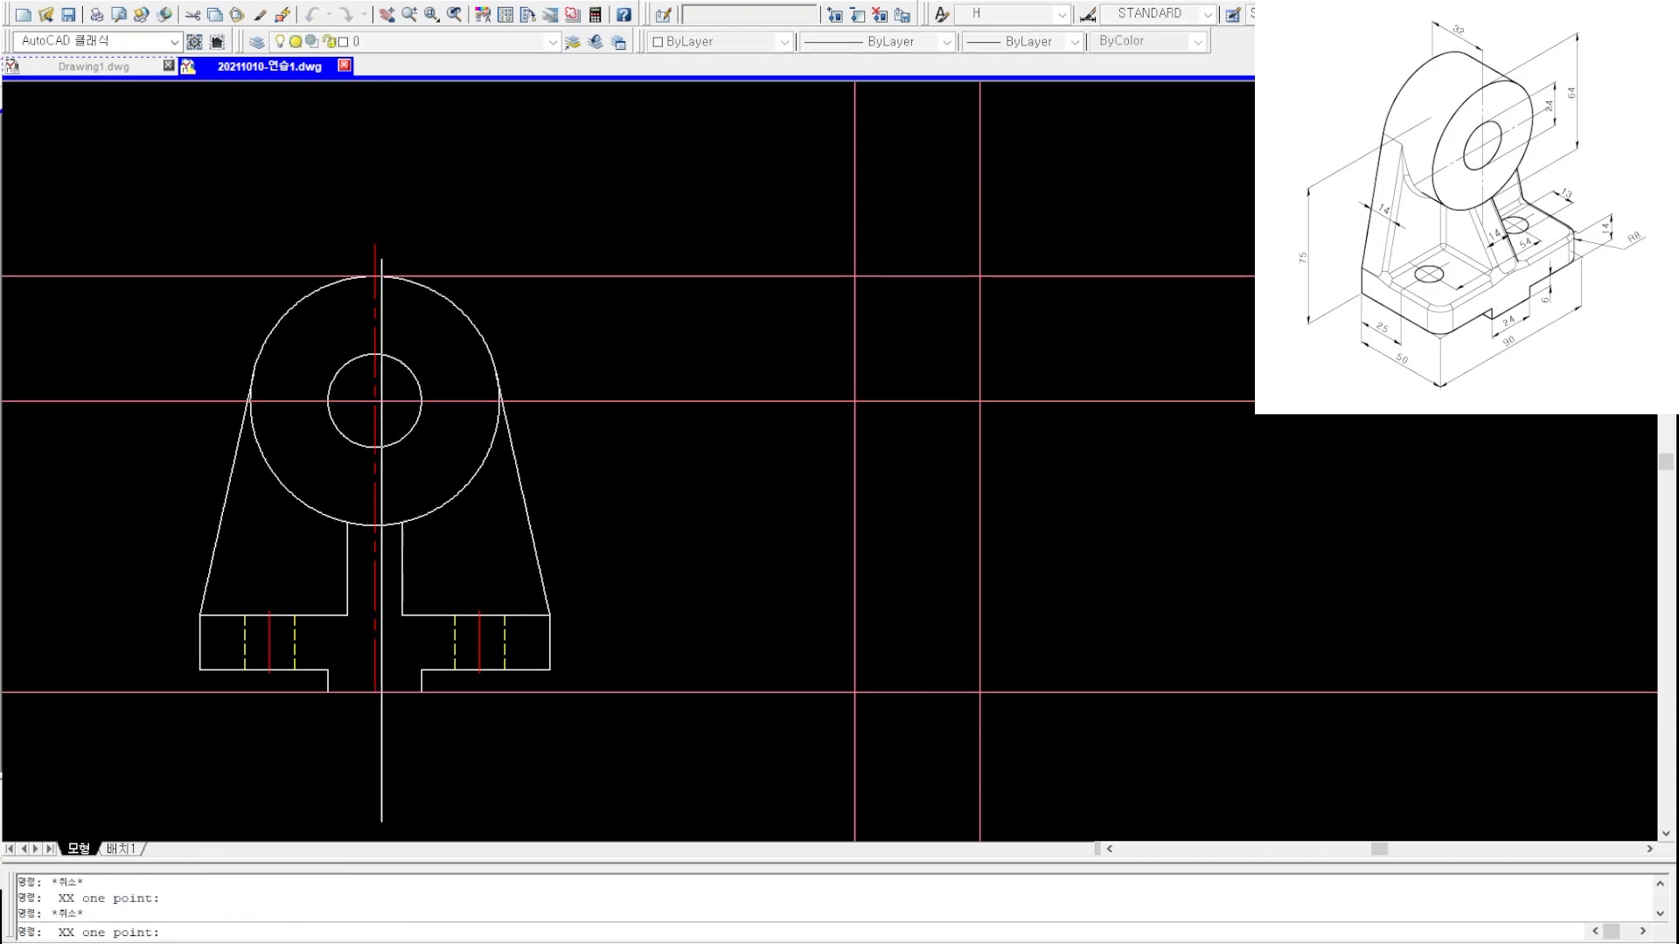
click(376, 525)
key(Escape)
- Offset the side view's outer vertical construction line 14 toward the front view
middle_drag(862, 537, 753, 522)
text(14)
key(space)
click(870, 572)
click(829, 563)
key(Escape)
- Draw horizontal construction lines through the base plate's lower and upper corners
text(xx)
key(space)
click(440, 653)
click(440, 598)
key(Escape)
- Trim the 14-wide upright in the side view, removing crossing horizontals at boss bottom and plate top, and the inner vertical within the base
text(tr)
key(space)
key(space)
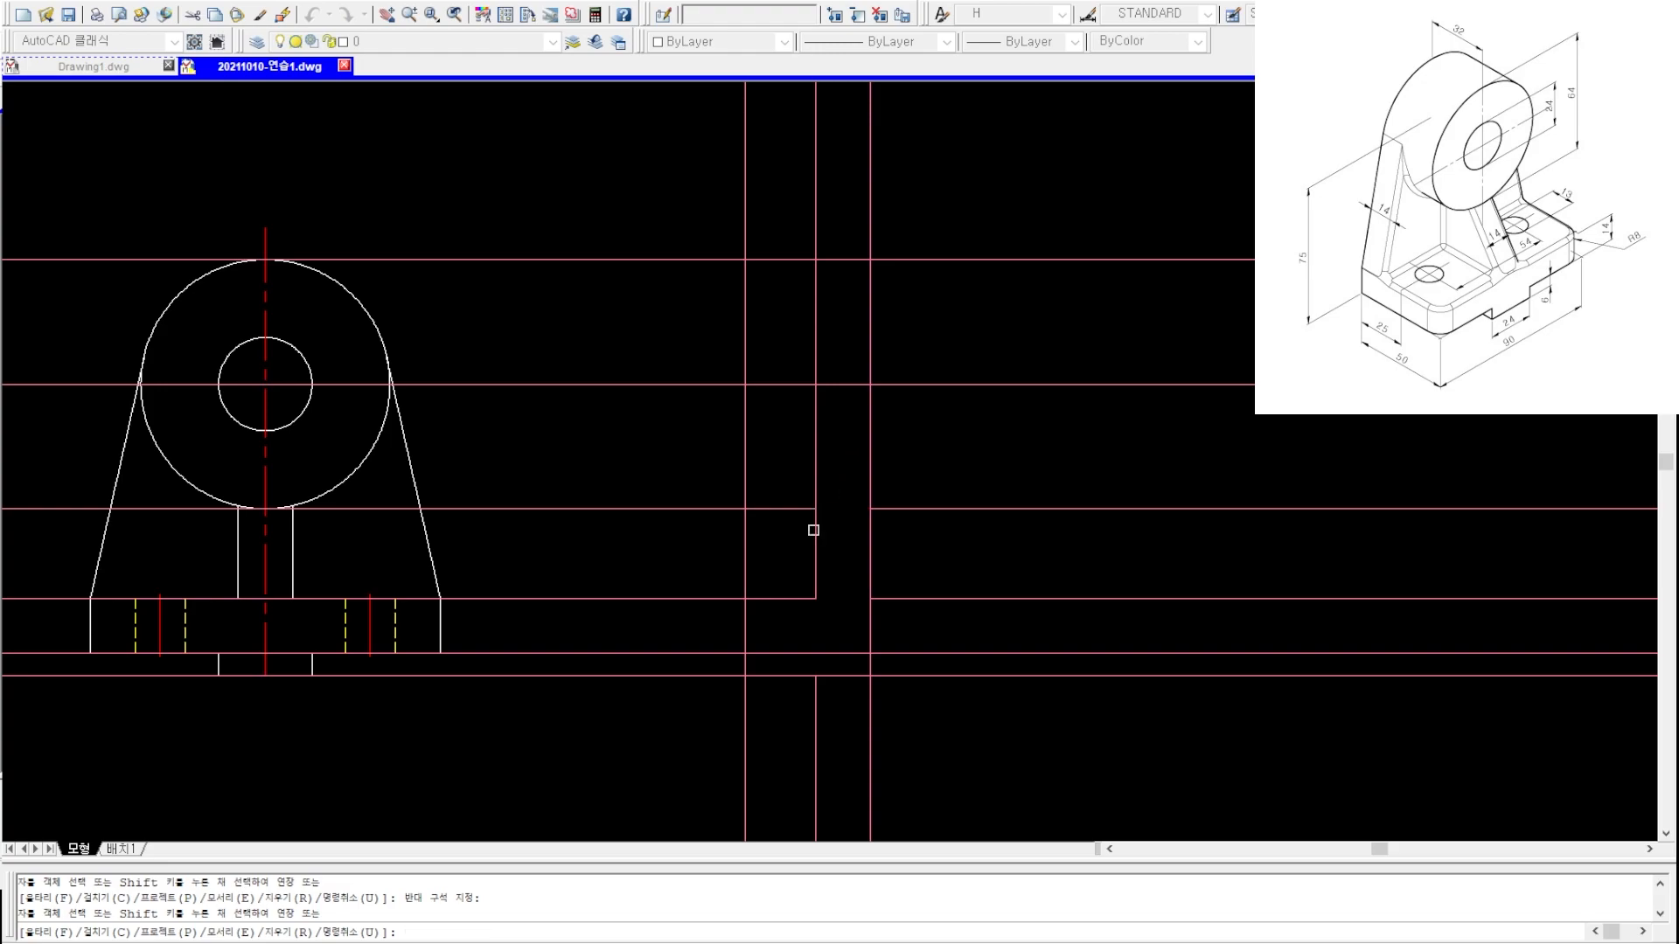
key(Escape)
- Draw a horizontal construction line through the point where the front view's slanted edge meets the outer circle
text(xx)
key(space)
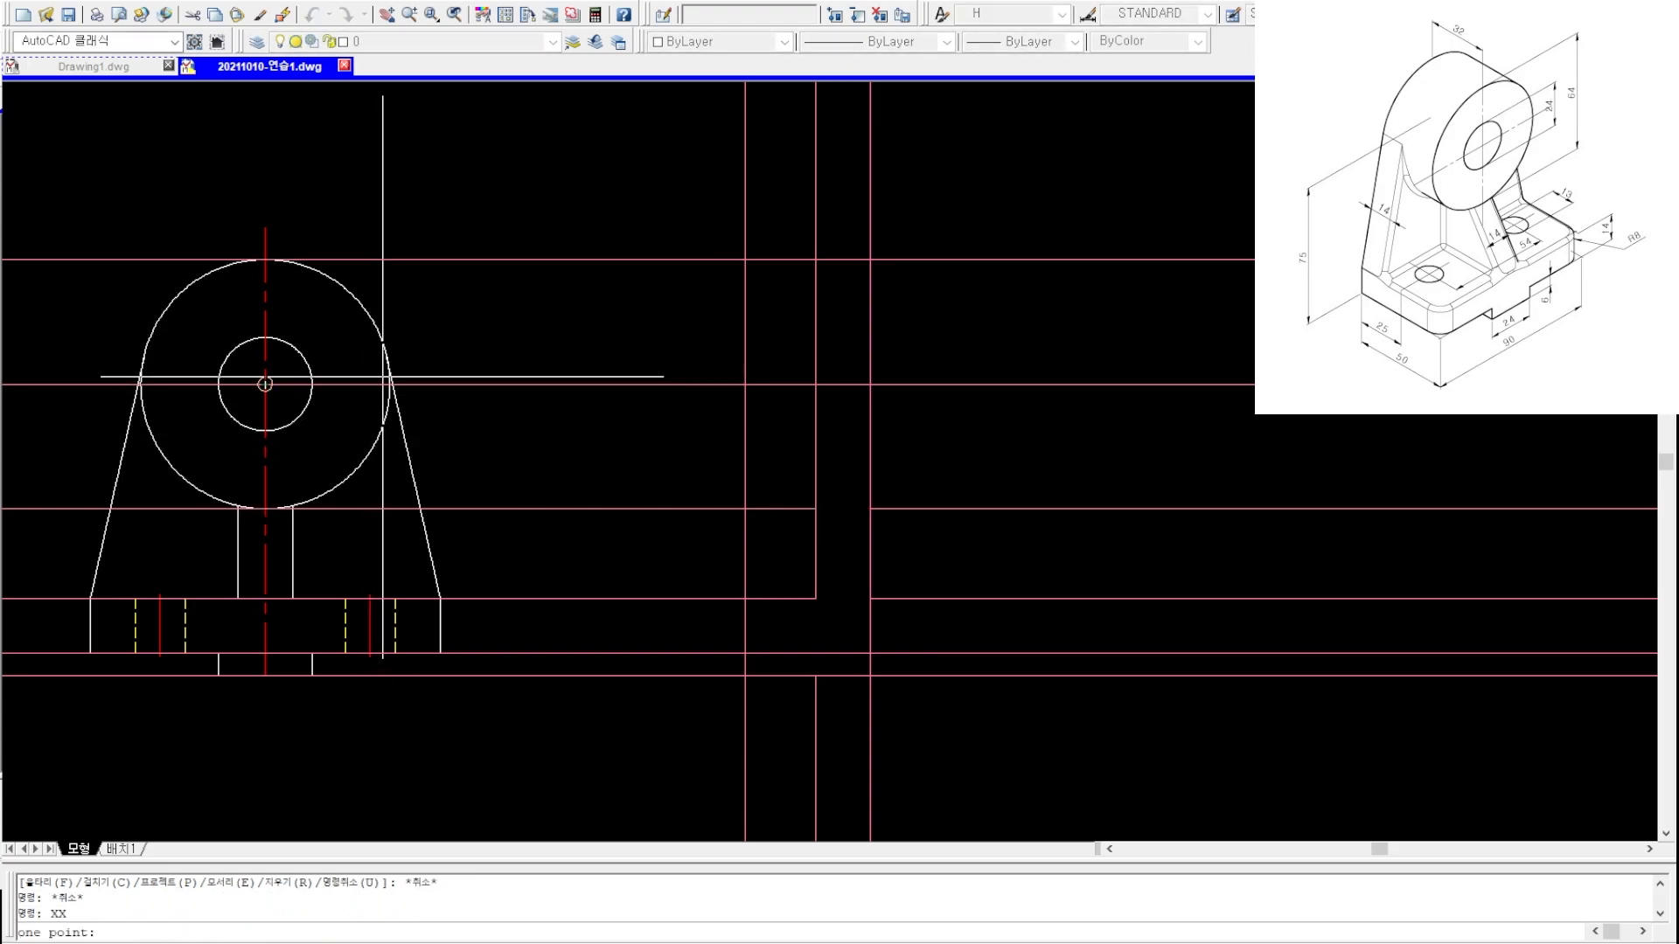
scroll(402, 375, up, 2)
click(399, 370)
key(Escape)
key(Escape)
scroll(457, 398, down, 5)
key(Escape)
scroll(798, 393, up, 2)
- Trim and erase the horizontal construction line running through the circle's centre height across the side view
text(tr)
key(space)
key(space)
click(801, 384)
click(792, 413)
key(Escape)
key(Escape)
key(Escape)
key(Escape)
click(735, 385)
click(719, 417)
text(e)
click(881, 416)
click(868, 386)
key(space)
- Trim the side view's verticals above the boss top and the two upper horizontals beyond the outer vertical
text(tr)
click(864, 393)
click(866, 341)
key(space)
key(space)
click(864, 304)
click(665, 236)
key(space)
click(665, 236)
click(536, 188)
key(Escape)
key(Escape)
- Trim the upright's inner vertical above the tangent height and the tangent-height horizontal across the front part of the boss
text(tr)
key(space)
key(space)
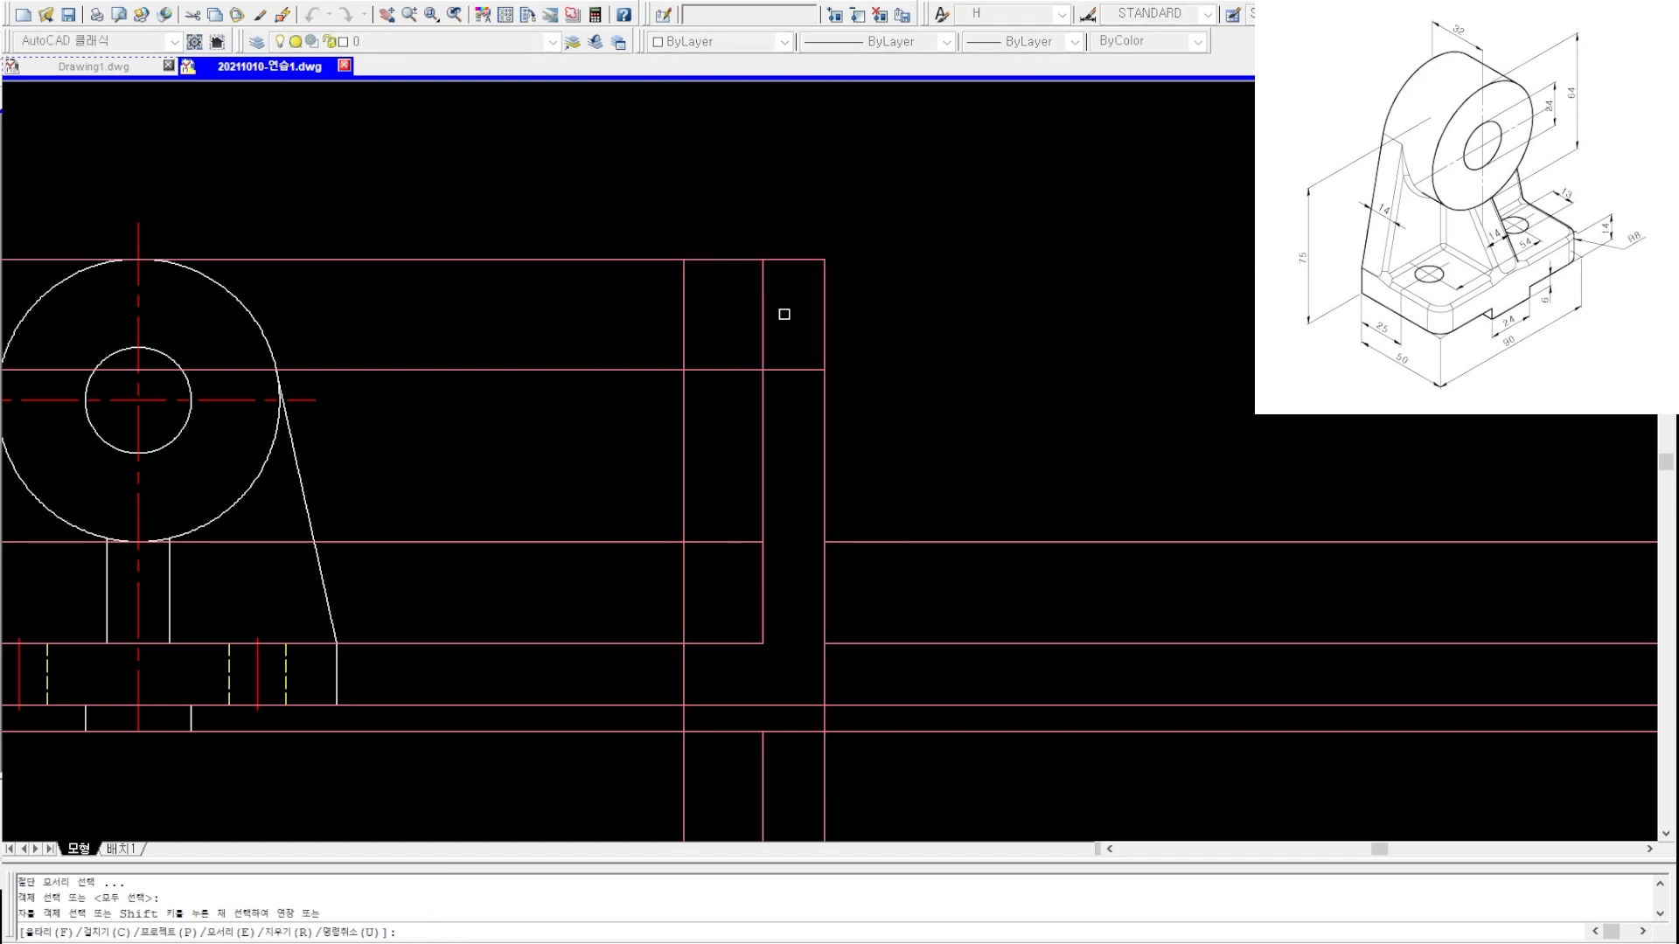
click(701, 375)
key(Escape)
key(Escape)
key(Escape)
key(Escape)
text(tr)
key(space)
click(622, 239)
click(576, 280)
key(Escape)
- Remove the leftover boss-top and tangent-height construction lines extending from the side view across the front view
text(tr)
click(598, 284)
click(562, 236)
scroll(327, 314, down, 2)
key(Escape)
key(Escape)
click(154, 279)
click(141, 311)
text(e)
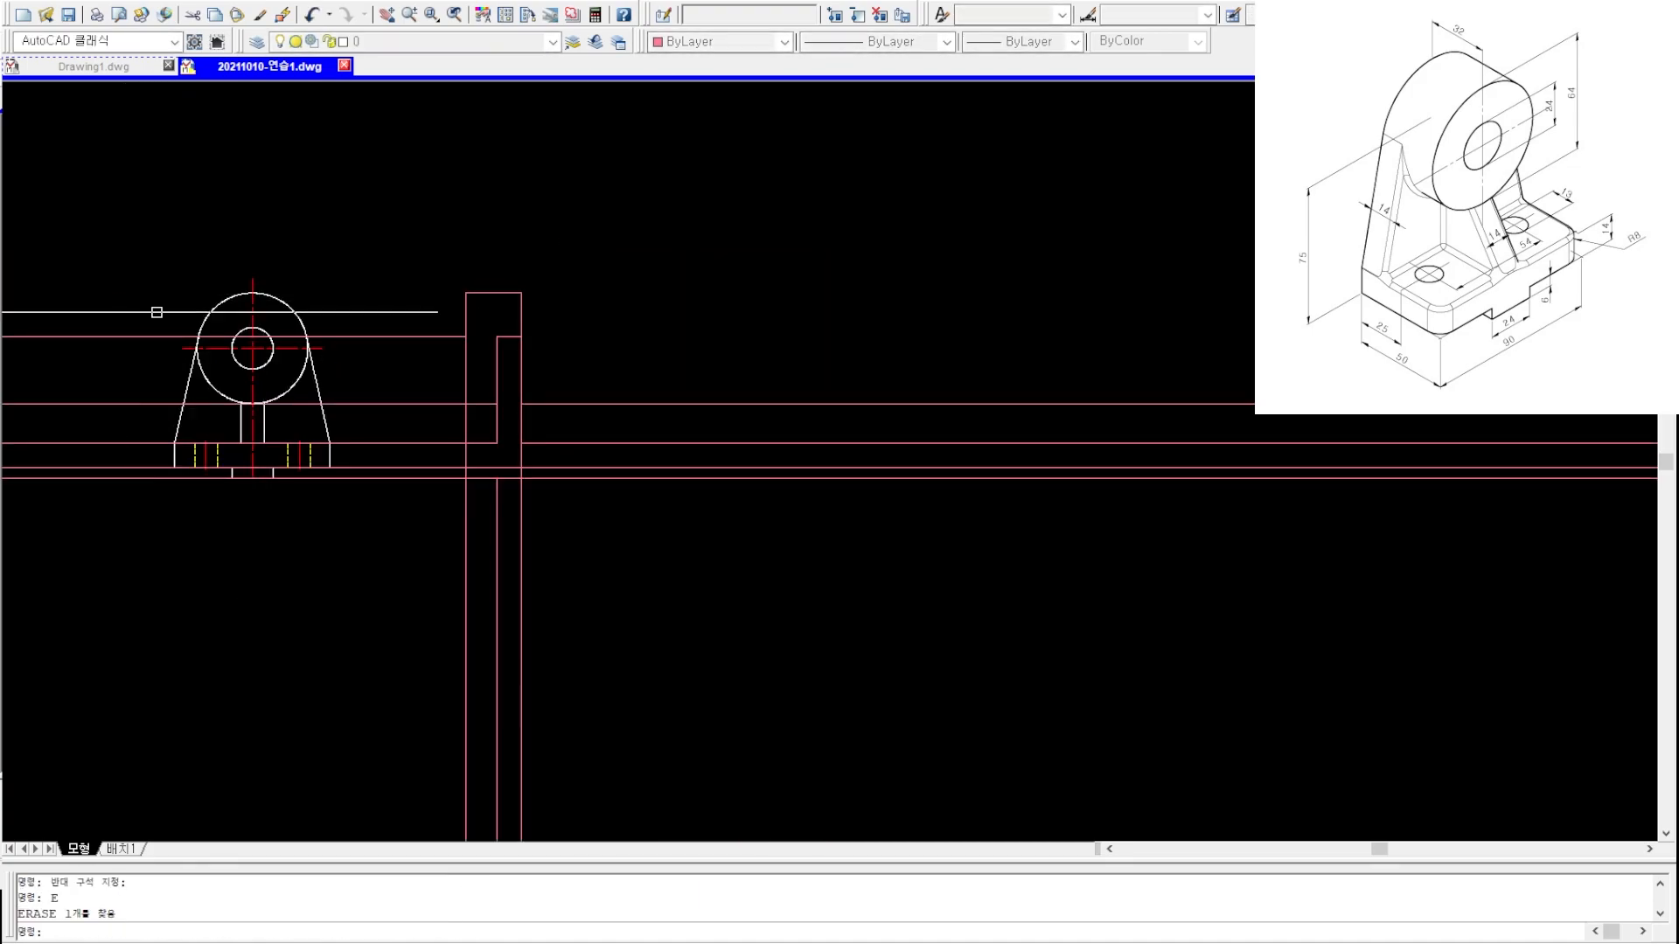
click(416, 394)
key(space)
- Erase the boss-bottom horizontal construction line on the front view's side of the upright
scroll(417, 396, up, 3)
middle_drag(431, 435, 611, 429)
key(Escape)
click(629, 367)
click(613, 424)
key(Escape)
click(629, 373)
click(608, 433)
text(e)
key(Escape)
scroll(295, 420, up, 4)
- Draw a horizontal construction line through the point where the rib meets the outer circle
text(xx)
click(280, 375)
key(Escape)
key(Escape)
key(Escape)
middle_drag(1223, 387, 950, 390)
text(tr)
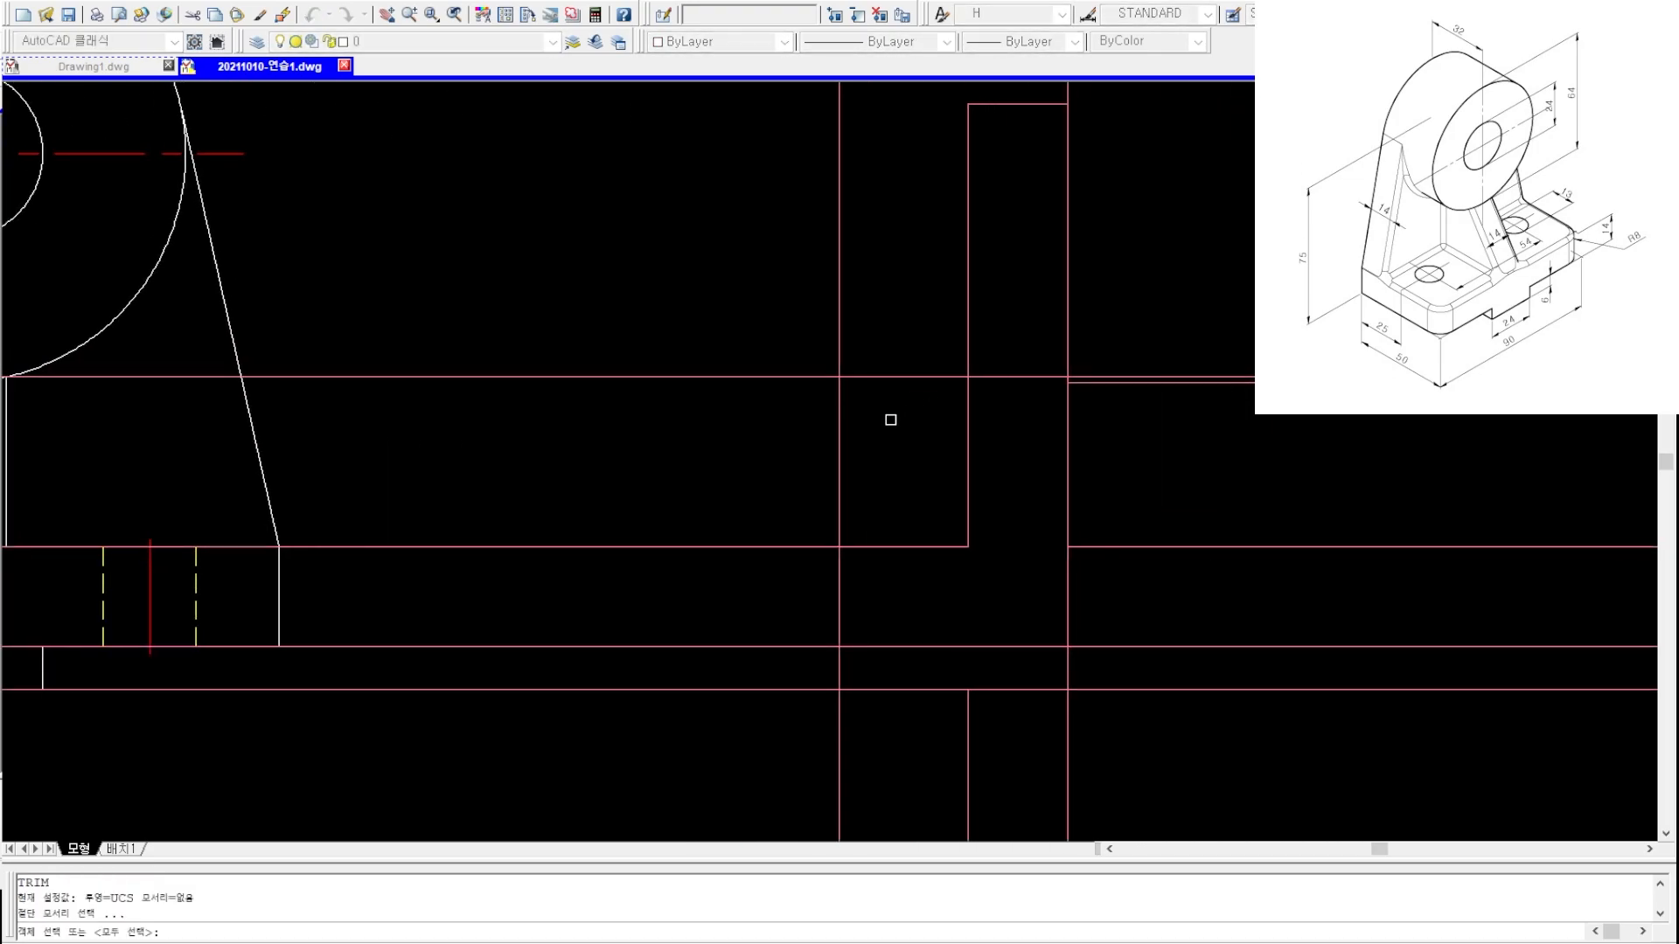
key(Escape)
scroll(890, 414, down, 4)
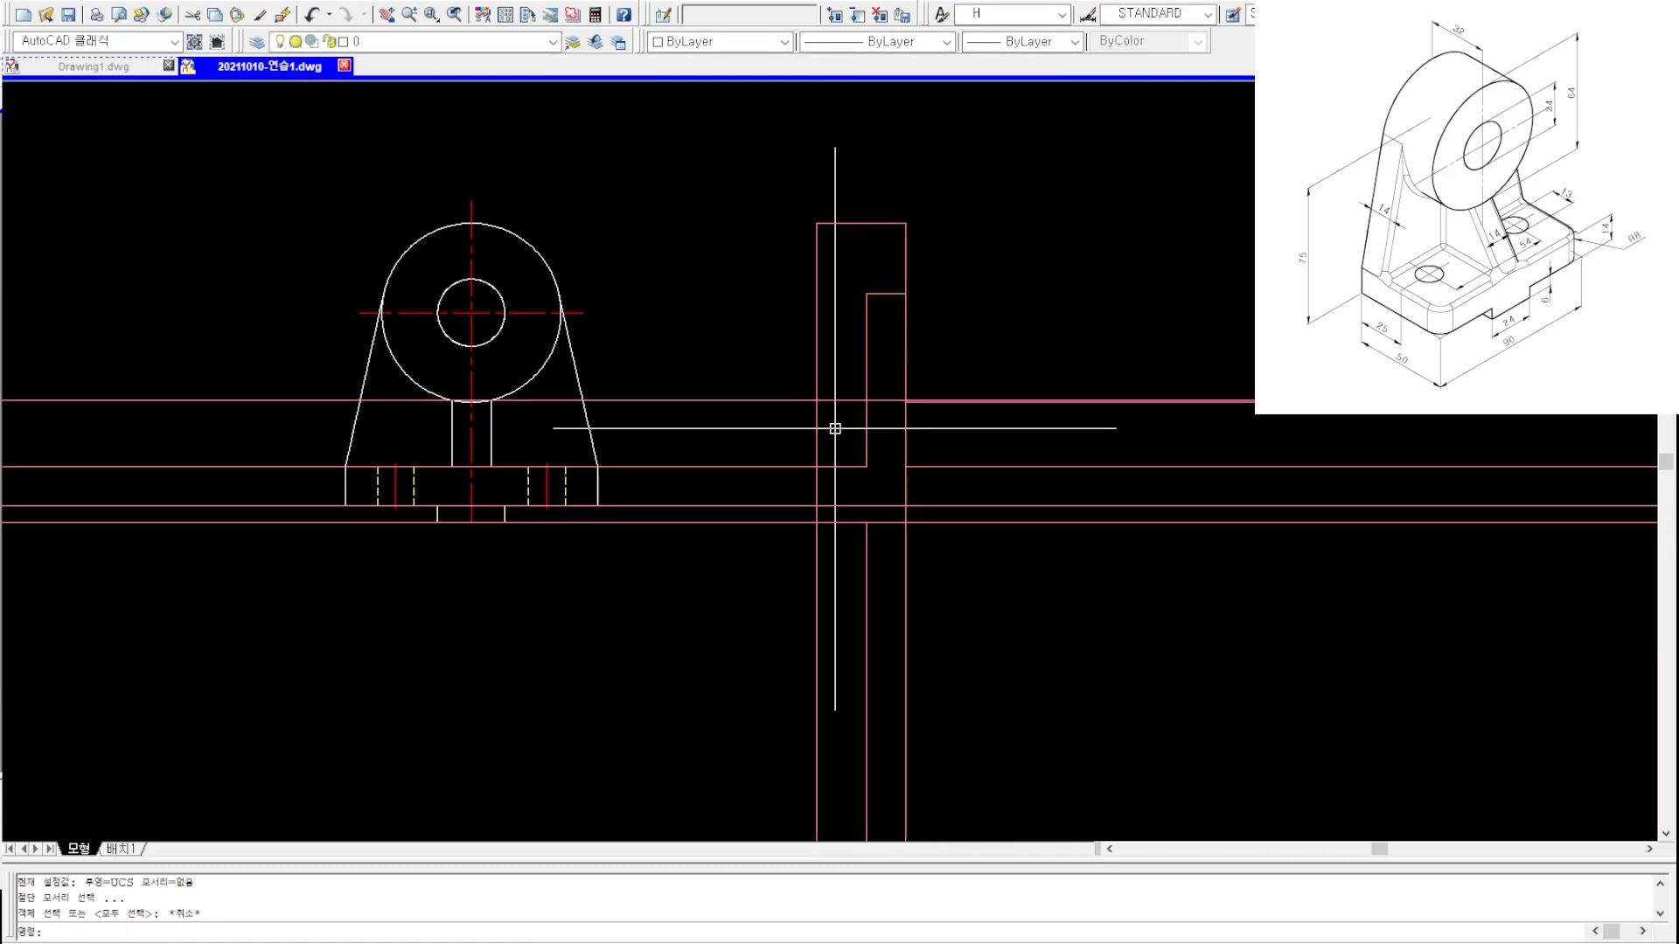
- Trim the side view's boss-face vertical within the base plate's thickness
scroll(845, 427, up, 2)
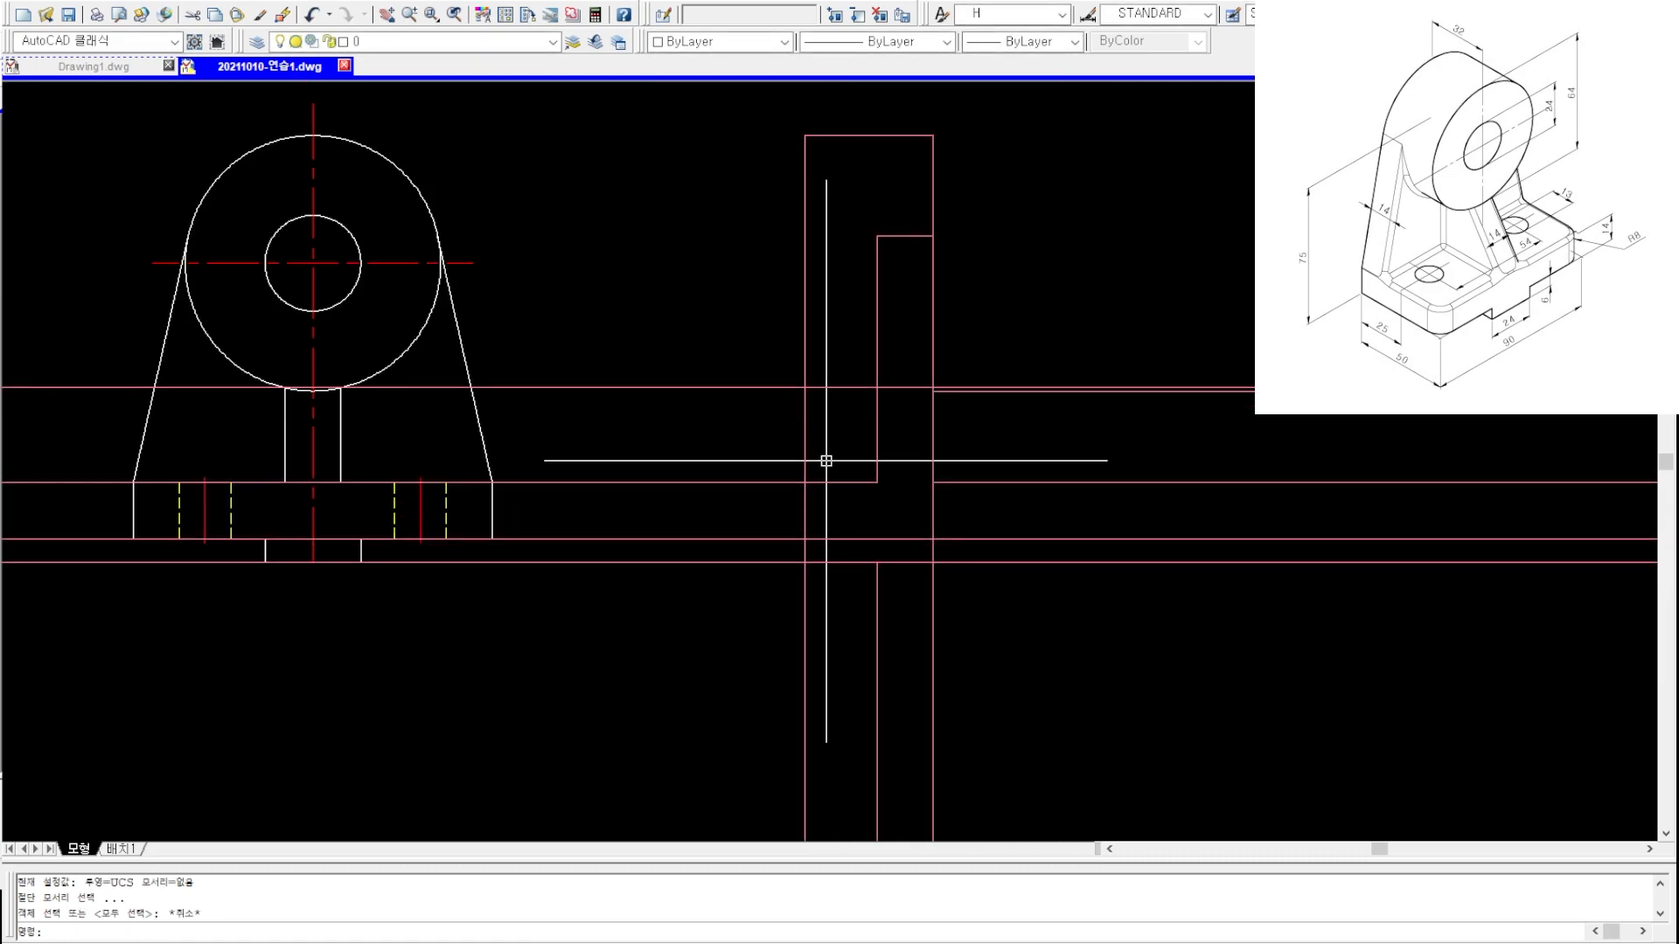
middle_drag(827, 461, 821, 406)
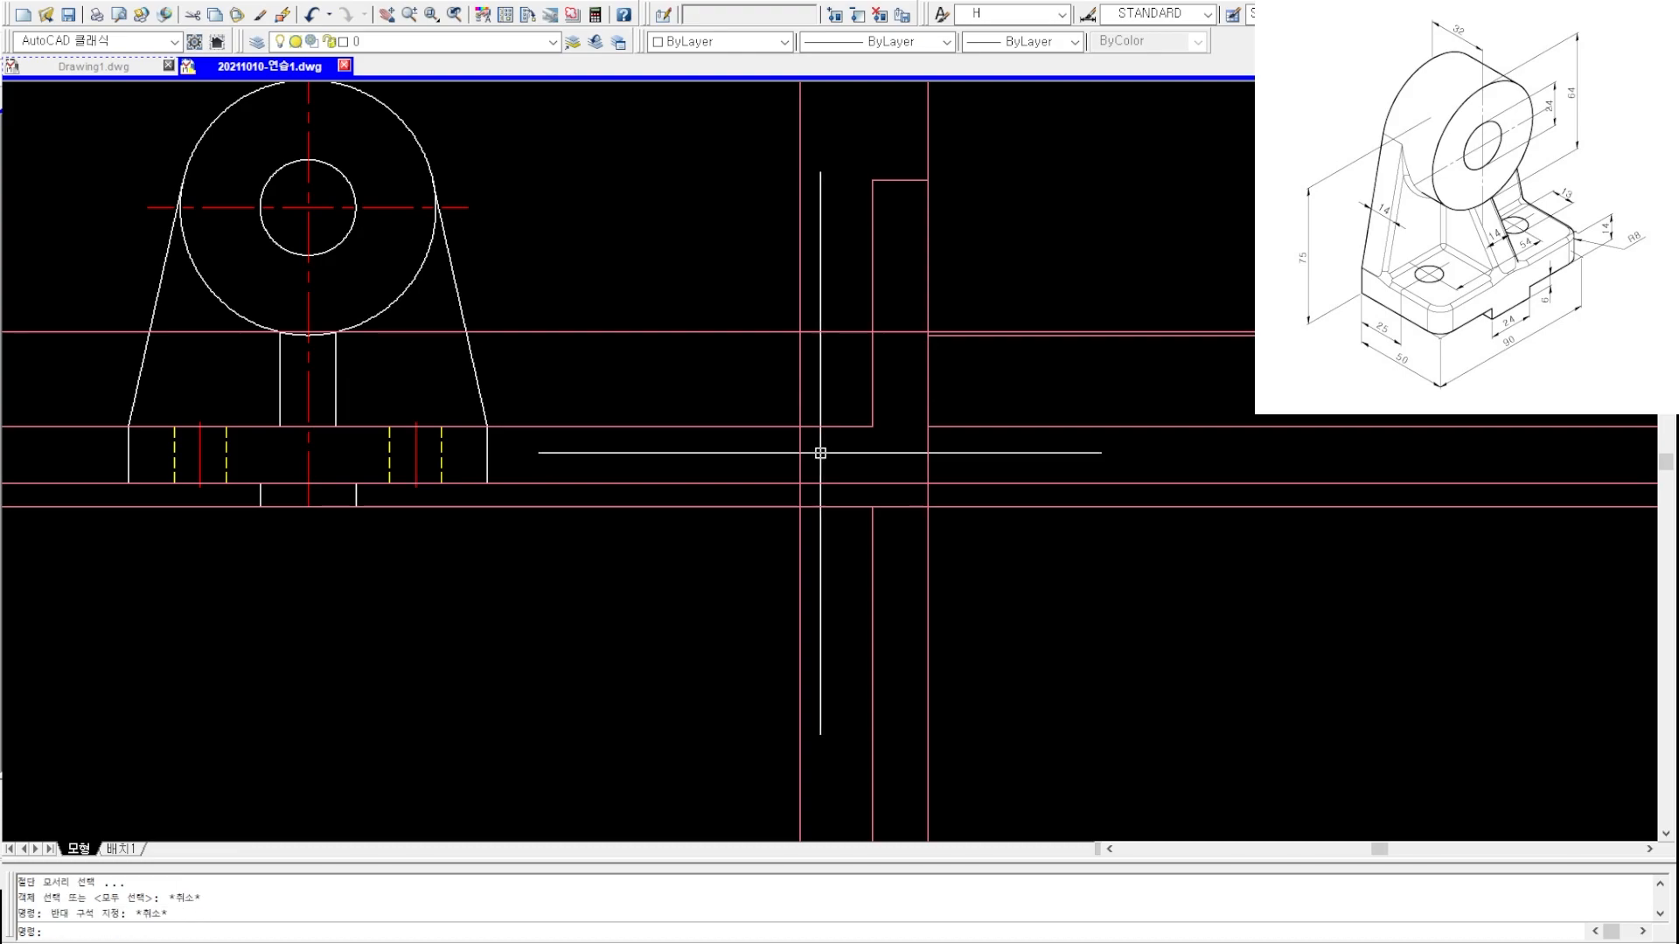
key(Escape)
key(Escape)
text(tr)
key(space)
key(space)
click(813, 440)
click(770, 453)
key(Escape)
key(Escape)
key(Escape)
- Trim the base horizontals beyond the side view's outer vertical and erase the remaining boss-bottom lines
click(944, 556)
click(908, 545)
key(Escape)
text(tr)
click(974, 534)
click(911, 549)
key(space)
click(1009, 552)
click(946, 285)
key(Escape)
key(Escape)
key(Escape)
click(899, 332)
key(Delete)
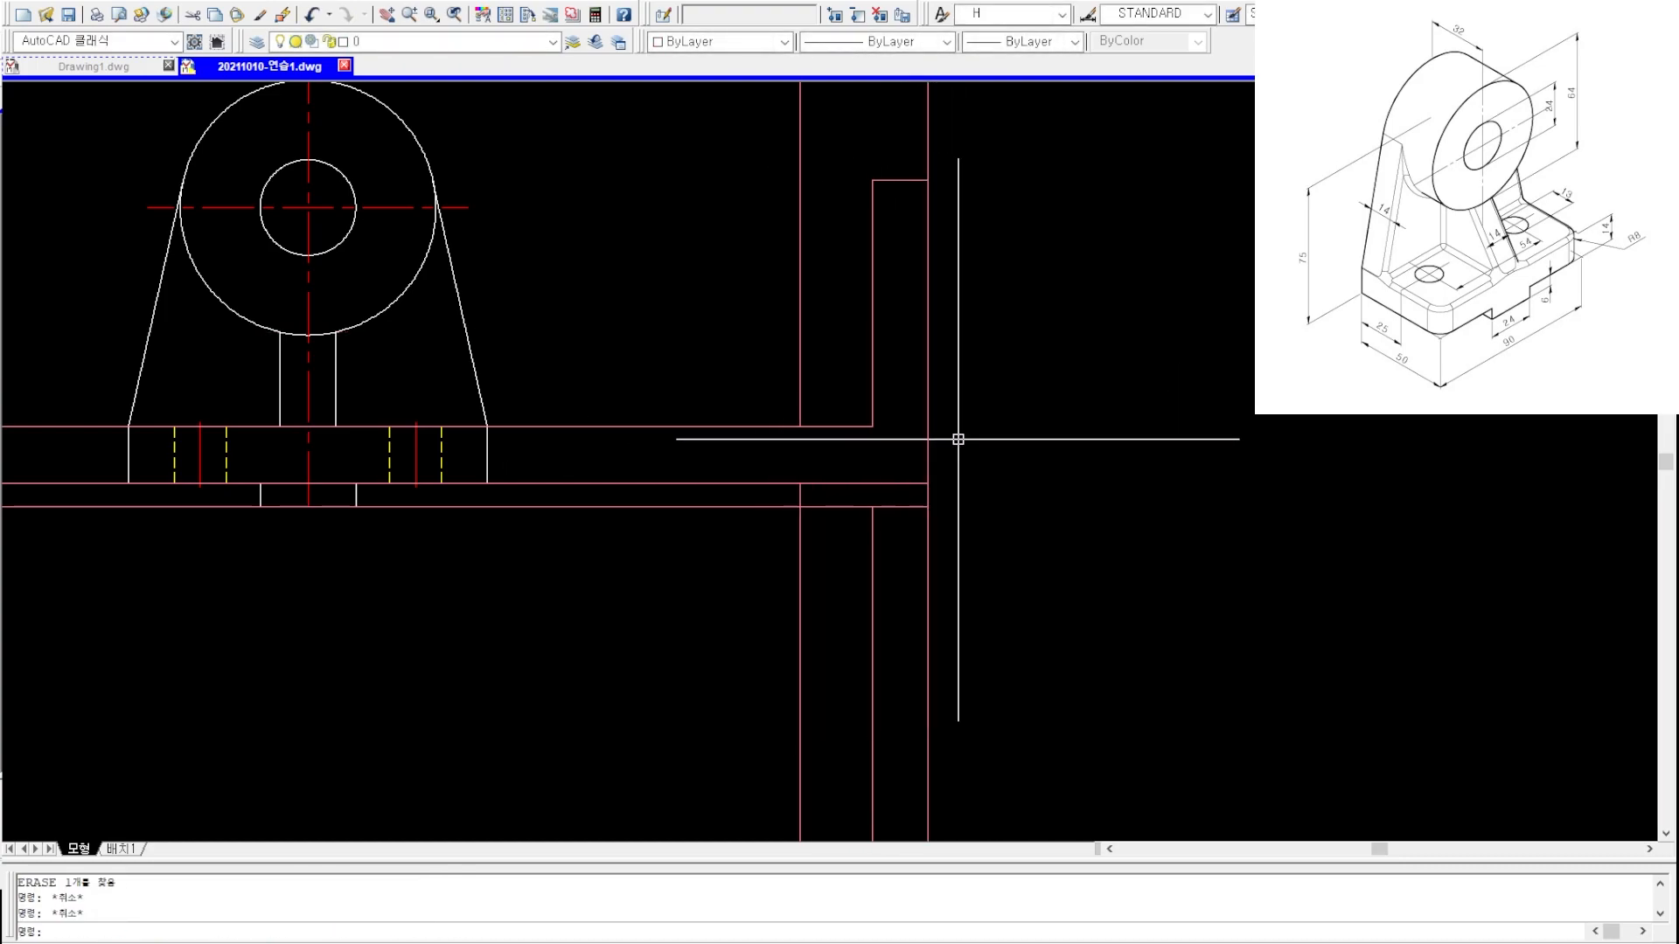
click(909, 441)
text(co)
key(space)
click(1040, 439)
text(5)
key(space)
key(Escape)
key(Escape)
key(Escape)
click(908, 430)
key(Delete)
- Offset the side view's outer vertical line 50 toward the front view for the base depth
text(o50)
key(space)
click(926, 444)
click(838, 448)
key(Escape)
- Trim the base plate's horizontal construction lines where they extend past the 50 offset line toward the front view
text(tr)
click(729, 459)
key(space)
click(661, 377)
click(626, 532)
text(tr)
key(space)
click(800, 495)
key(Escape)
- Trim the vertical construction lines below the side view's base and clear the remaining excess line pieces around the outline
click(909, 557)
click(766, 558)
text(e tr)
click(815, 549)
key(space)
click(953, 551)
click(717, 534)
key(Escape)
middle_drag(766, 446, 757, 498)
text(tr)
click(758, 480)
key(space)
click(742, 464)
click(626, 446)
key(Escape)
key(Escape)
key(Escape)
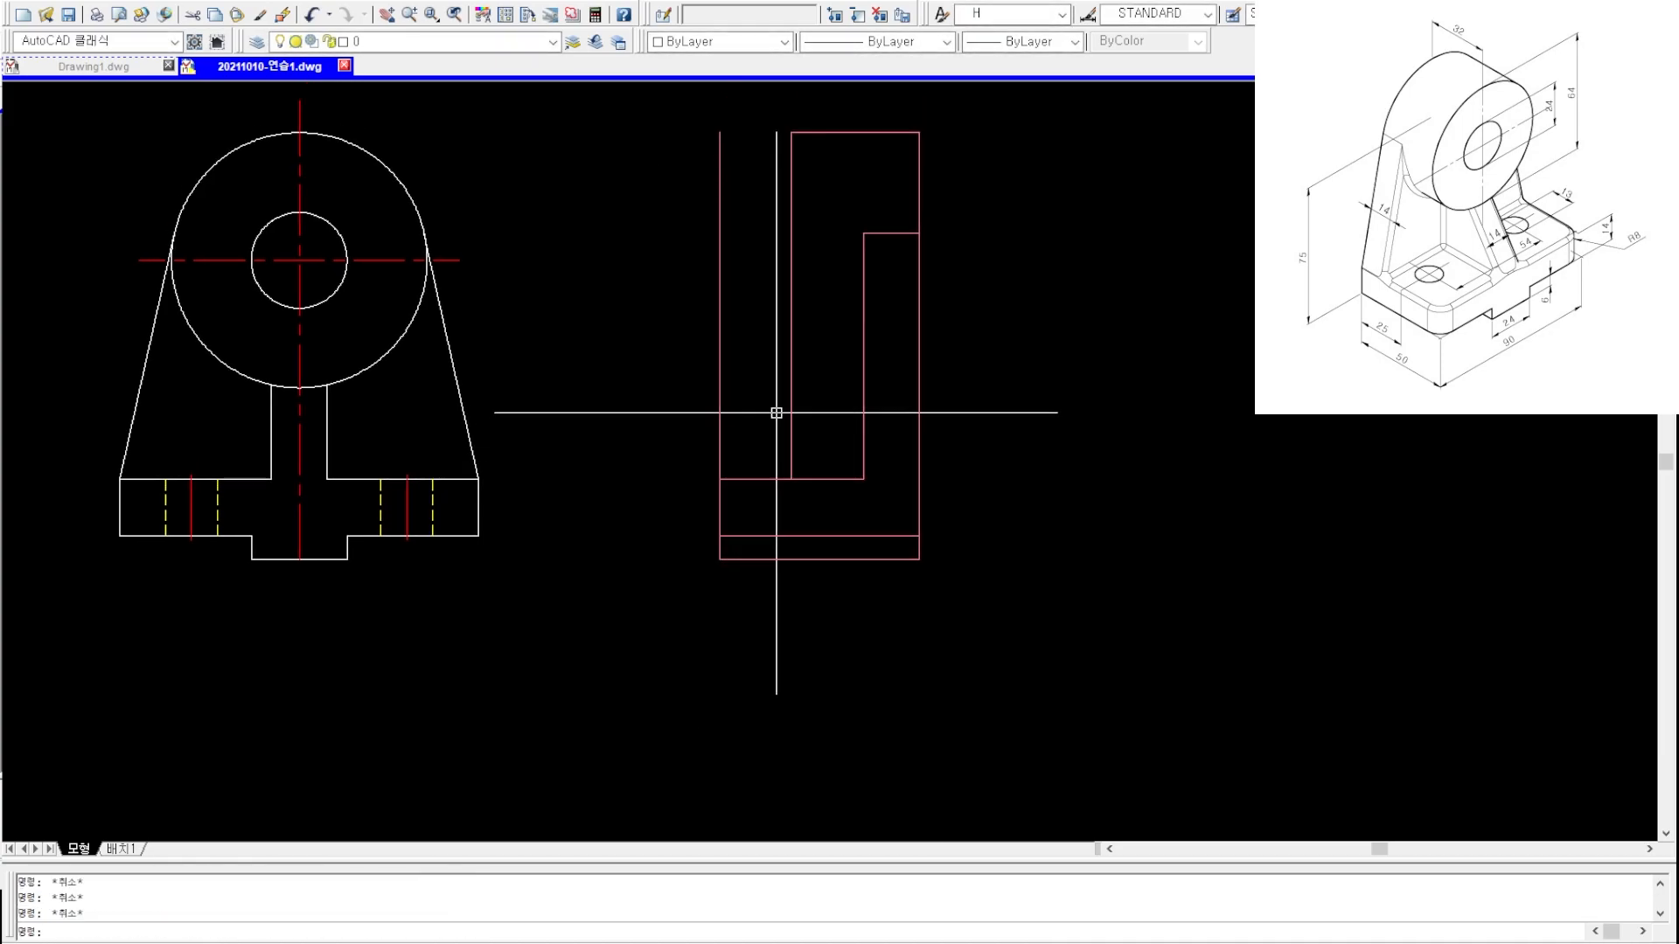
- Project a horizontal construction line into the side view from the point where the front view's rib meets the boss circle
middle_drag(772, 412, 764, 451)
text(xx)
key(space)
click(319, 426)
key(Escape)
key(Escape)
key(Escape)
- Draw the rib's sloped line from the projected height on the boss's front vertical down to the base plate's upper front corner
text(l)
key(space)
click(782, 425)
click(711, 519)
key(Escape)
key(Escape)
- Trim the excess construction lines outside the sloped rib line and erase the leftover horizontal piece over the front view
text(tr)
key(space)
key(space)
click(731, 450)
click(665, 411)
key(Escape)
key(Escape)
key(Escape)
click(421, 408)
click(405, 444)
text(e )
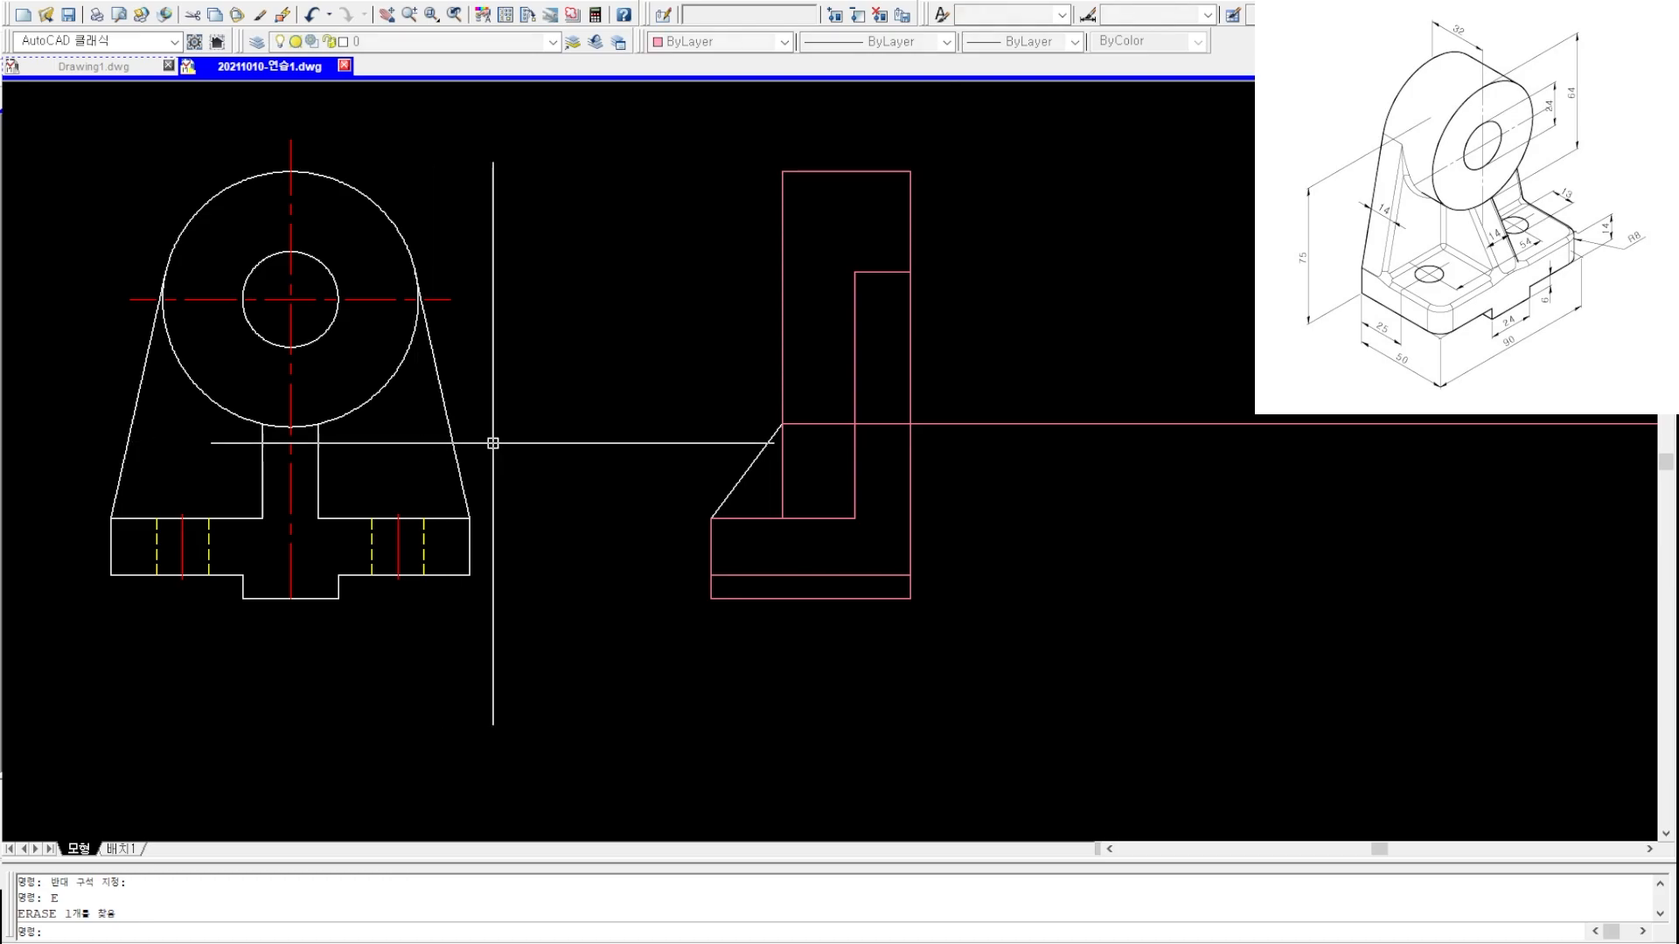
text(tr)
key(space)
key(space)
click(806, 404)
key(Escape)
key(Escape)
click(1006, 404)
click(985, 446)
key(Escape)
key(Escape)
text(ex)
key(space)
key(space)
click(881, 425)
key(Escape)
key(Escape)
- Cut the horizontal rib line back to the side view's stepped vertical and remove the boss's front vertical below the rib height
text(tr)
click(881, 425)
key(Escape)
click(996, 434)
click(973, 404)
text(e tr)
click(778, 473)
key(Escape)
- Move all of the side view's lines to layer 0
click(969, 169)
click(682, 635)
text(0)
key(space)
key(Escape)
key(Escape)
- Project a horizontal construction line into the side view from the boss's horizontal centre line
text(xx)
key(space)
click(451, 299)
key(Escape)
key(Escape)
- Trim the projected axis line to the boss's width in the side view and convert it to a centre line
text(tr)
click(782, 342)
key(space)
click(733, 343)
click(726, 266)
key(Escape)
text(tr)
click(910, 327)
click(812, 317)
text(1)
key(space)
key(Escape)
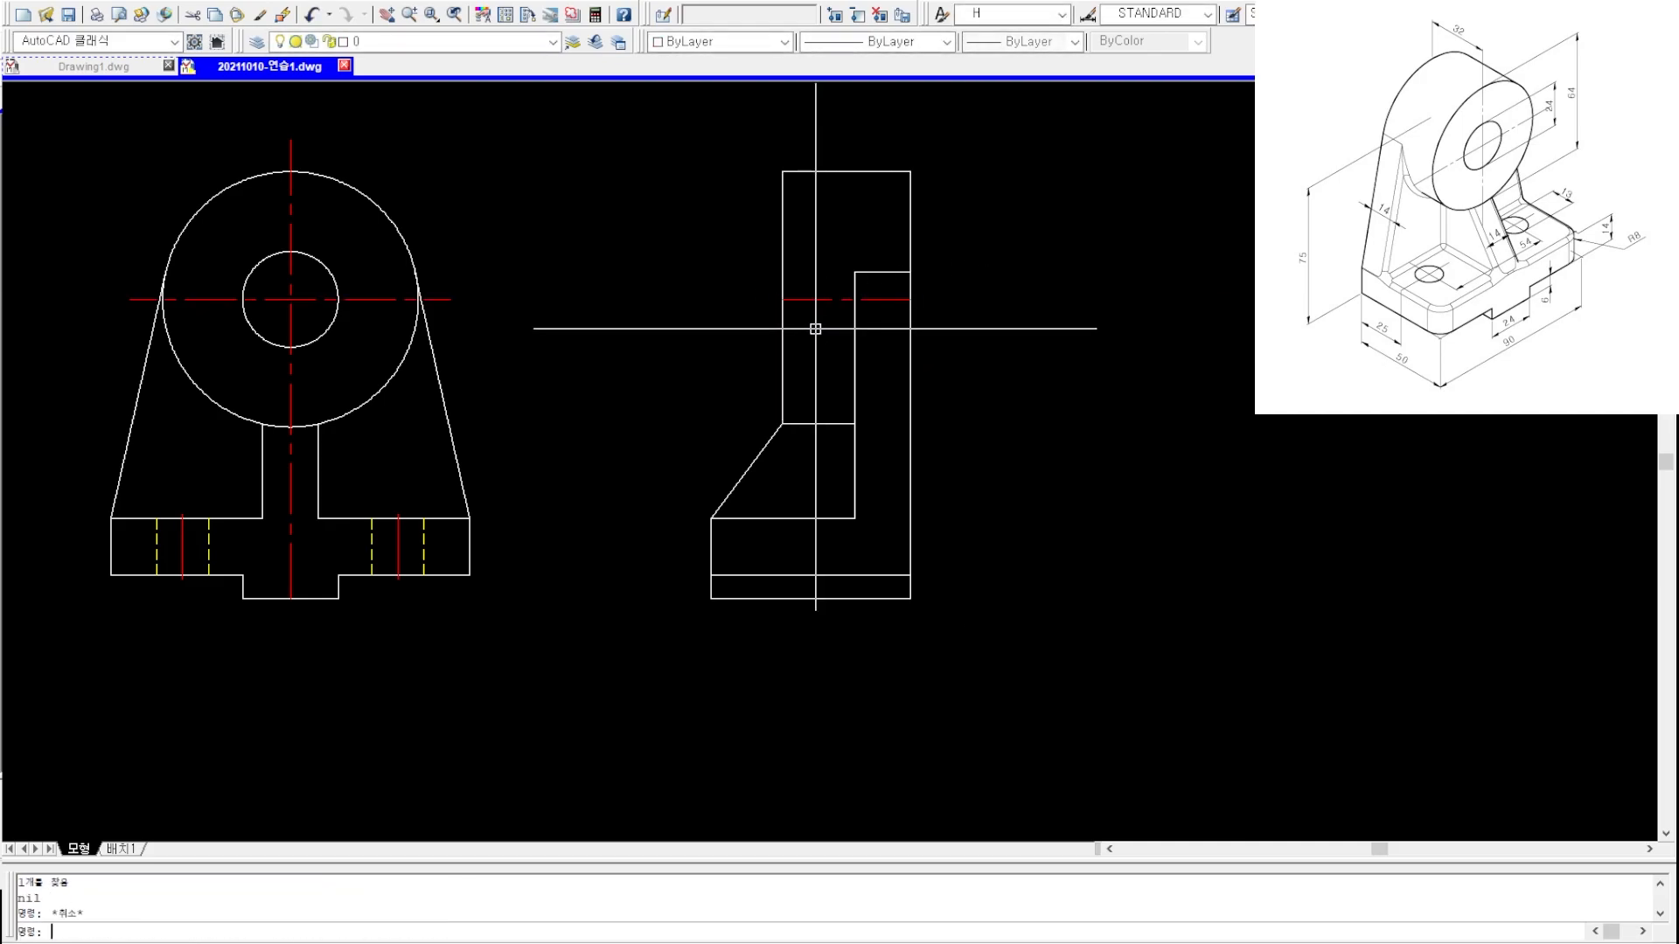
- Offset the boss centre line to both sides for the 24 bore in the side view, drawn as hidden lines across the boss's width
text(o2)
key(space)
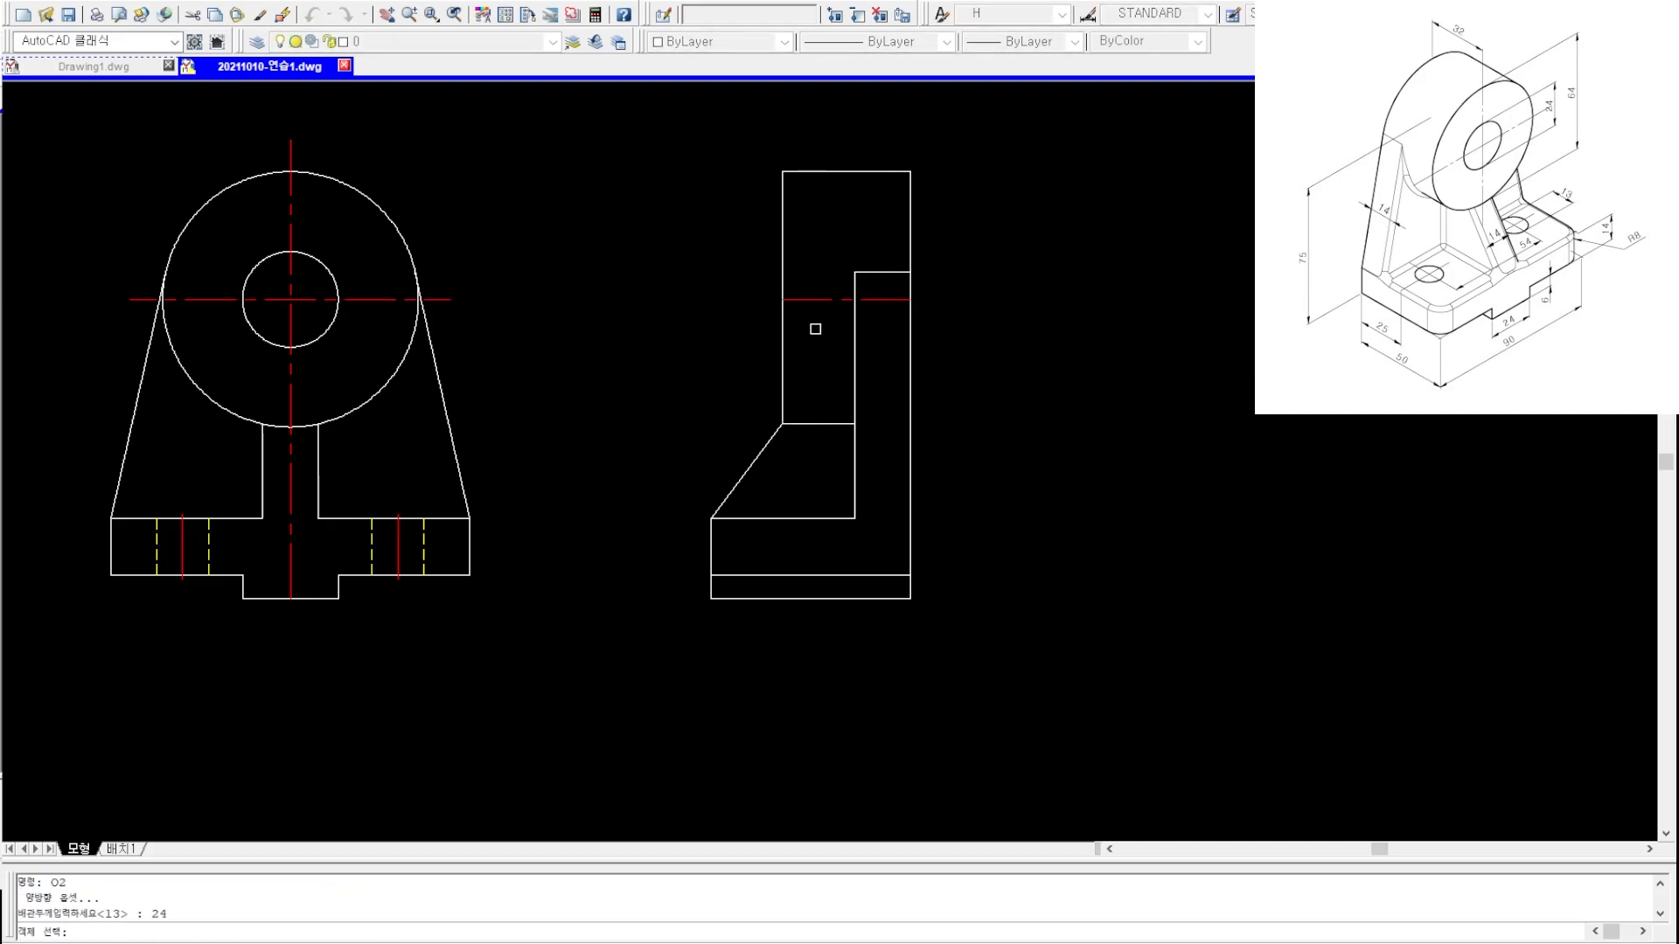
click(836, 273)
click(822, 324)
key(space)
key(Escape)
click(823, 337)
click(815, 360)
key(Escape)
- Stretch the bore centre line's end facing the front view outward by 2
text(s)
key(space)
click(807, 282)
click(734, 316)
key(space)
text(2)
key(space)
key(Escape)
key(Escape)
- Stretch the bore centre line's opposite end outward past the side view's back edge
text(s)
key(space)
click(888, 292)
click(937, 316)
click(937, 320)
text(2)
key(space)
key(Escape)
key(Escape)
- Stretch the bore centre line's end facing the front view outward by 1 more
text(s)
key(space)
click(778, 326)
click(743, 289)
key(space)
click(742, 330)
text(1)
key(space)
key(Escape)
- Offset the side view's back vertical edge 25 toward the front view to locate the base plate's hole axis
middle_drag(844, 599, 835, 549)
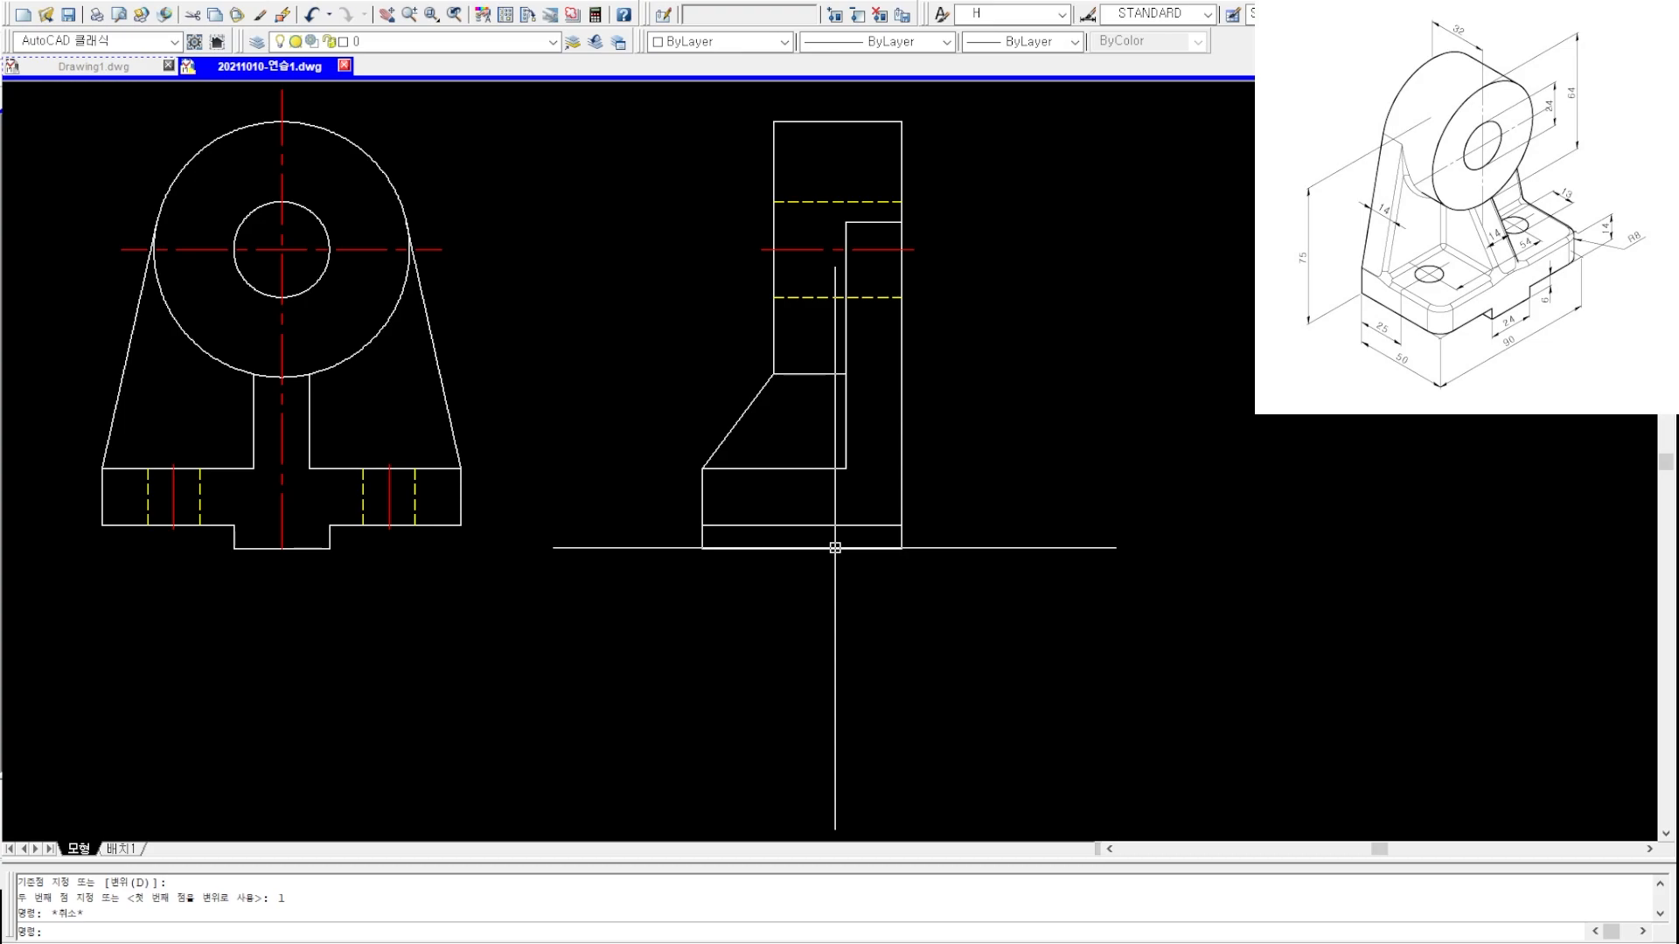
text(025)
key(space)
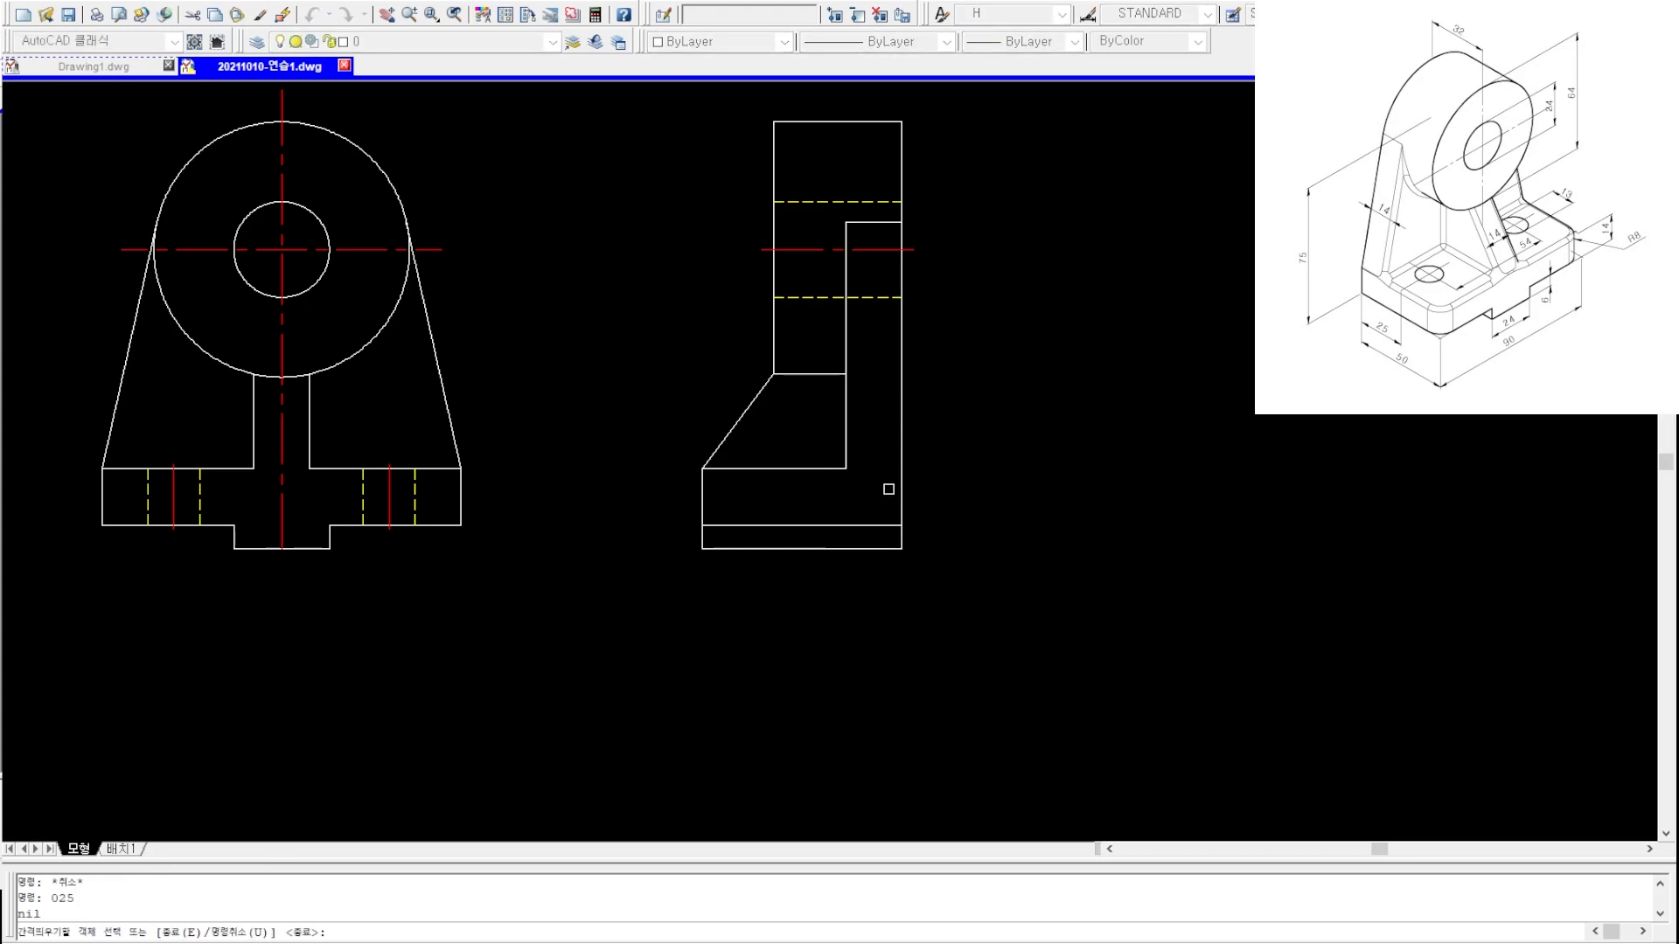
click(840, 494)
key(Escape)
- Trim the offset vertical line to the base plate's thickness as the mounting hole's centre line
text(tr)
key(space)
click(818, 469)
key(space)
click(802, 423)
key(Escape)
key(Escape)
text(tr)
click(812, 525)
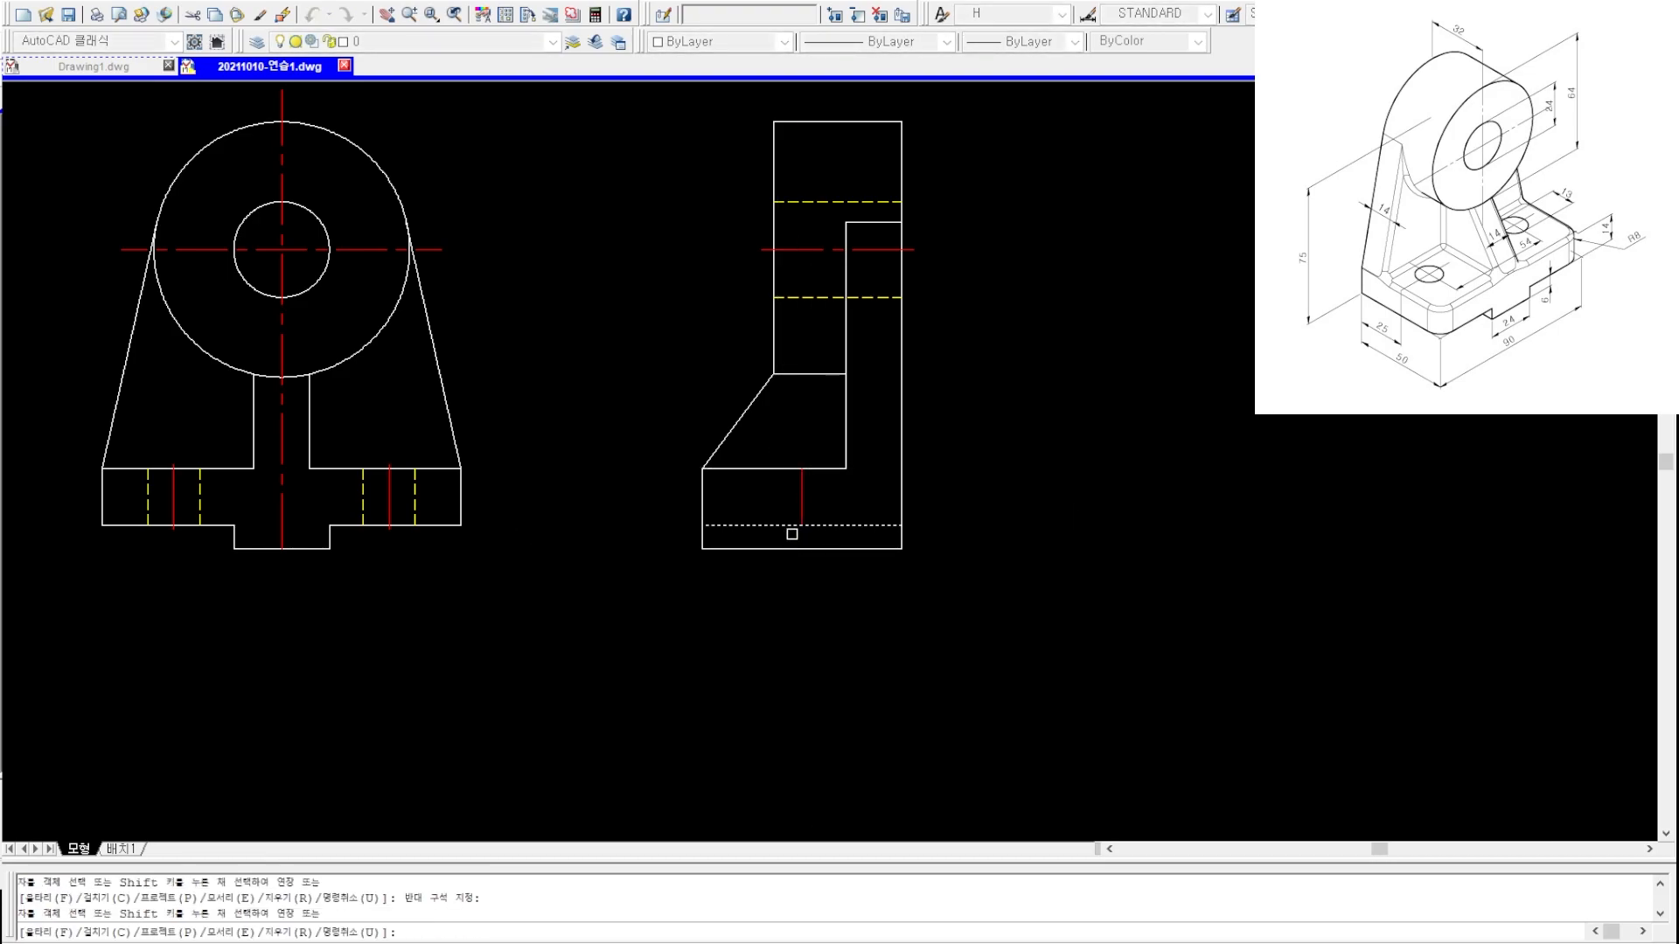
key(Escape)
- Offset the mounting hole's centre line to both sides for the 13 hole and make the two edges hidden lines
text(o2)
key(space)
scroll(792, 534, up, 2)
click(825, 502)
click(774, 492)
key(space)
click(761, 485)
click(836, 478)
text(2)
- Stretch the mounting hole centre line's upper end 3 above the base plate's top edge
scroll(834, 475, up, 2)
text(s)
click(804, 457)
click(790, 423)
key(space)
click(768, 453)
text(3 s)
- Stretch the mounting hole centre line's lower end downward by 3
click(798, 557)
click(779, 500)
key(space)
click(771, 486)
text(3)
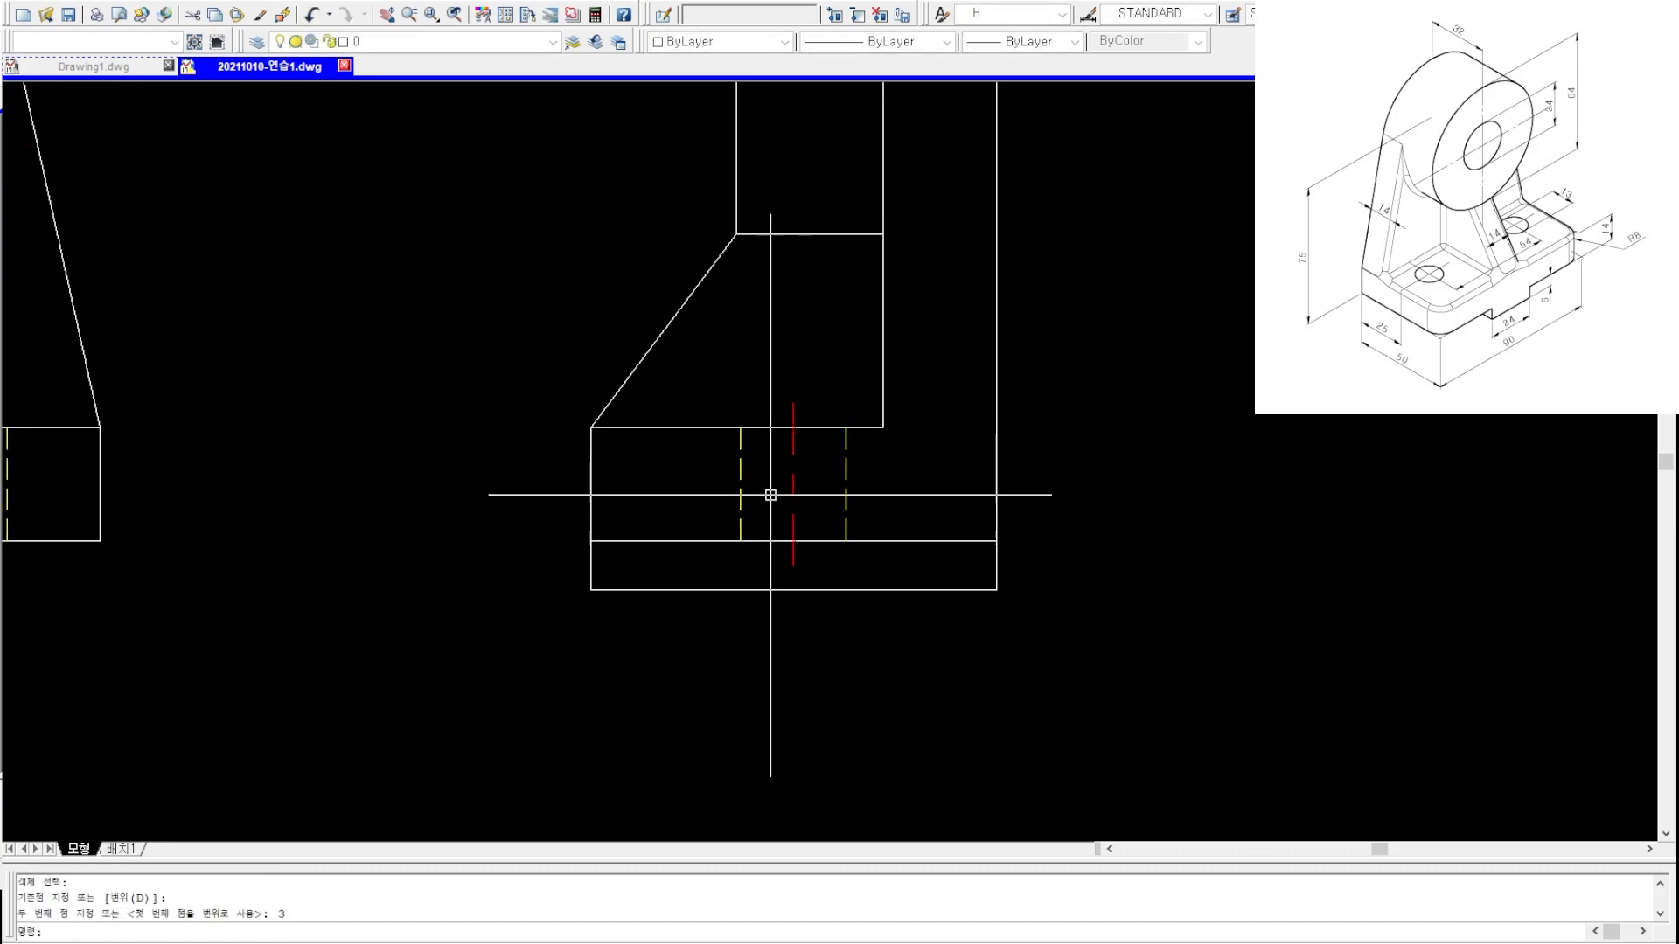
key(Escape)
scroll(767, 530, down, 3)
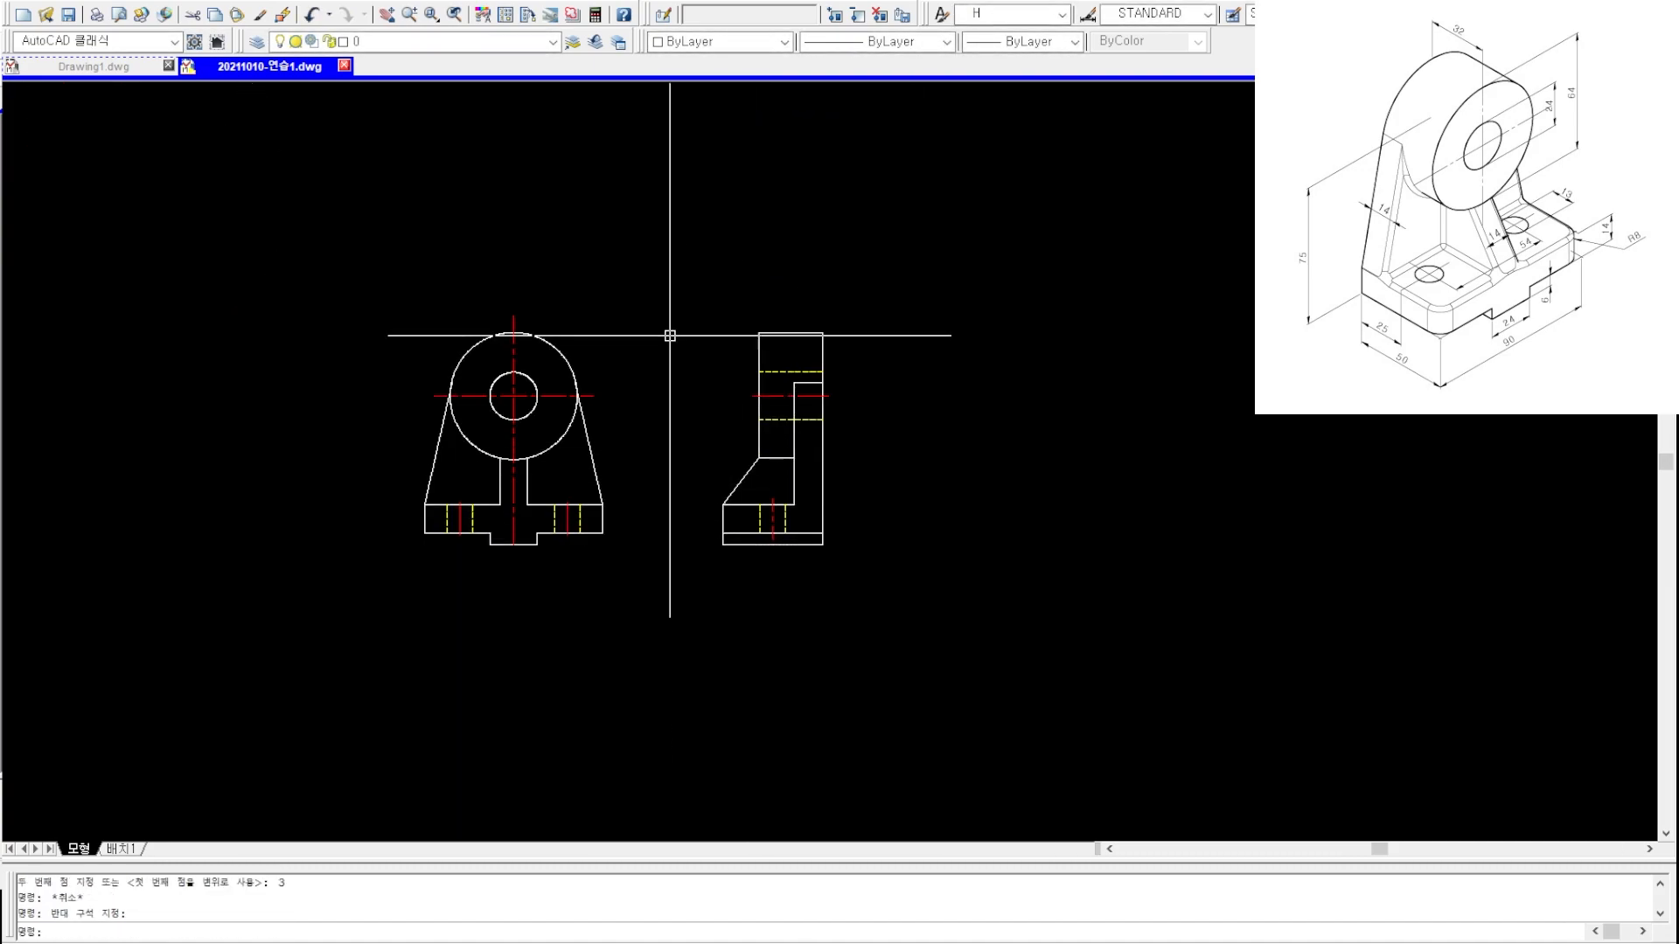
- Make a copy of the side view rotated 90 degrees counterclockwise, above and beyond the front view, for projecting the top view
click(661, 237)
click(962, 626)
text(rc)
click(684, 297)
click(686, 278)
middle_drag(566, 288, 815, 323)
key(Escape)
key(Escape)
- Place vertical construction lines through the left and right ends of the front view's base plate
text(xy)
click(673, 570)
key(Escape)
key(Escape)
key(space)
click(850, 569)
key(Escape)
- Place horizontal construction lines through the back and front edges of the rotated side view's base plate
middle_drag(953, 377, 921, 436)
text(xx)
click(1149, 253)
key(Escape)
key(Escape)
text(xx)
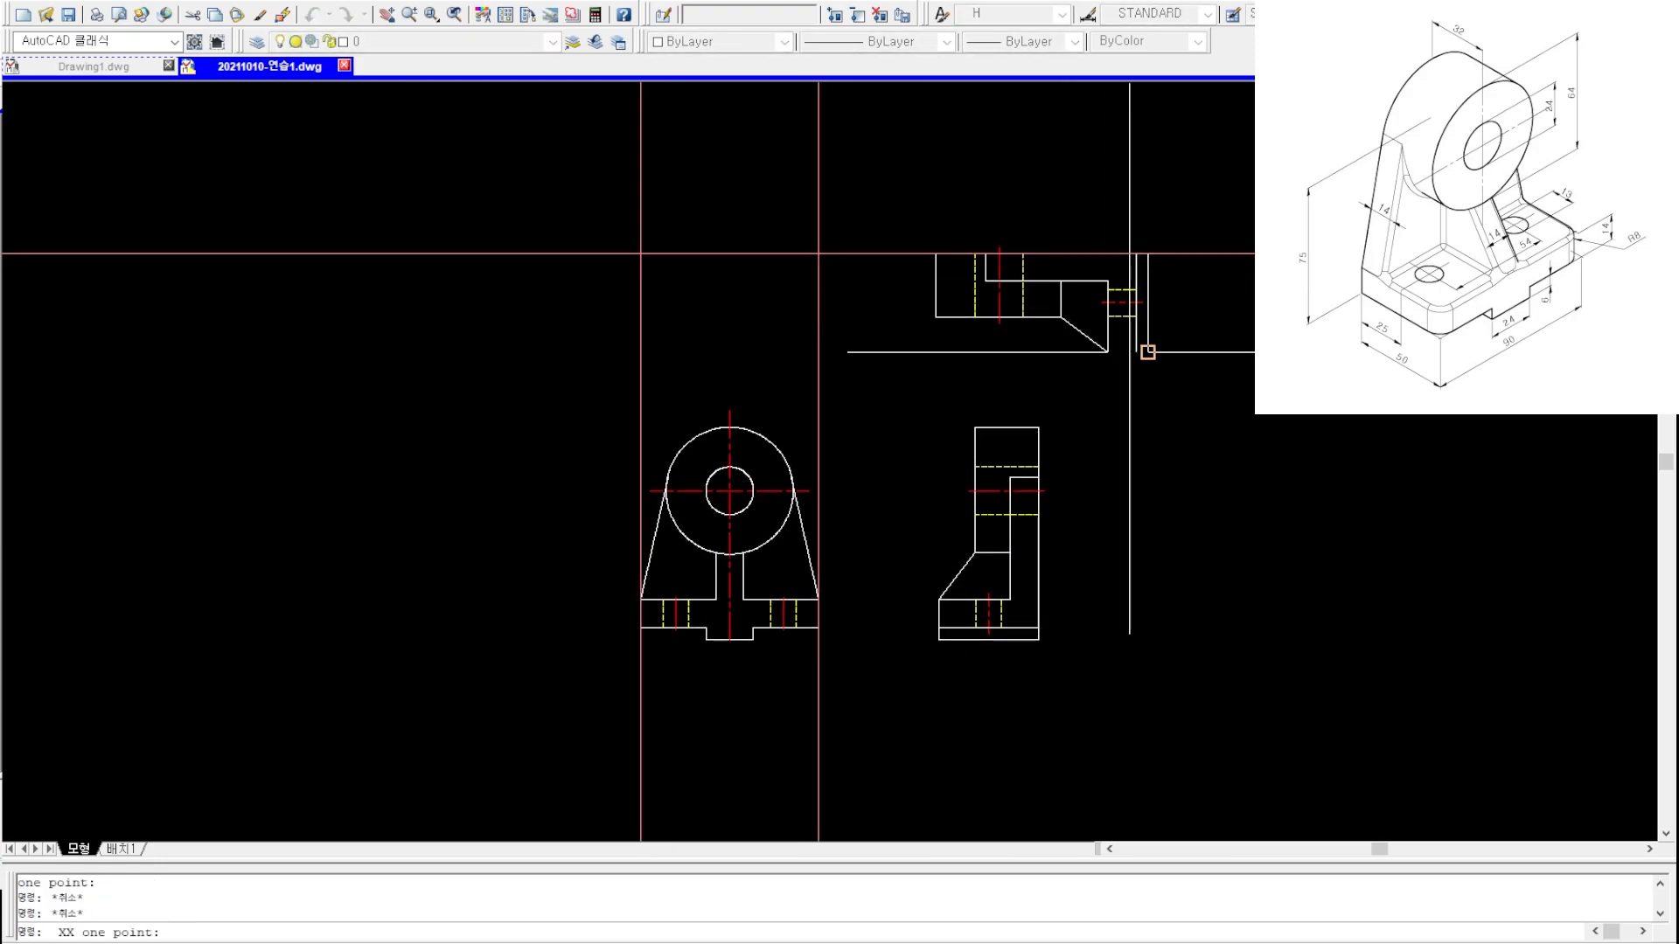
scroll(732, 378, up, 2)
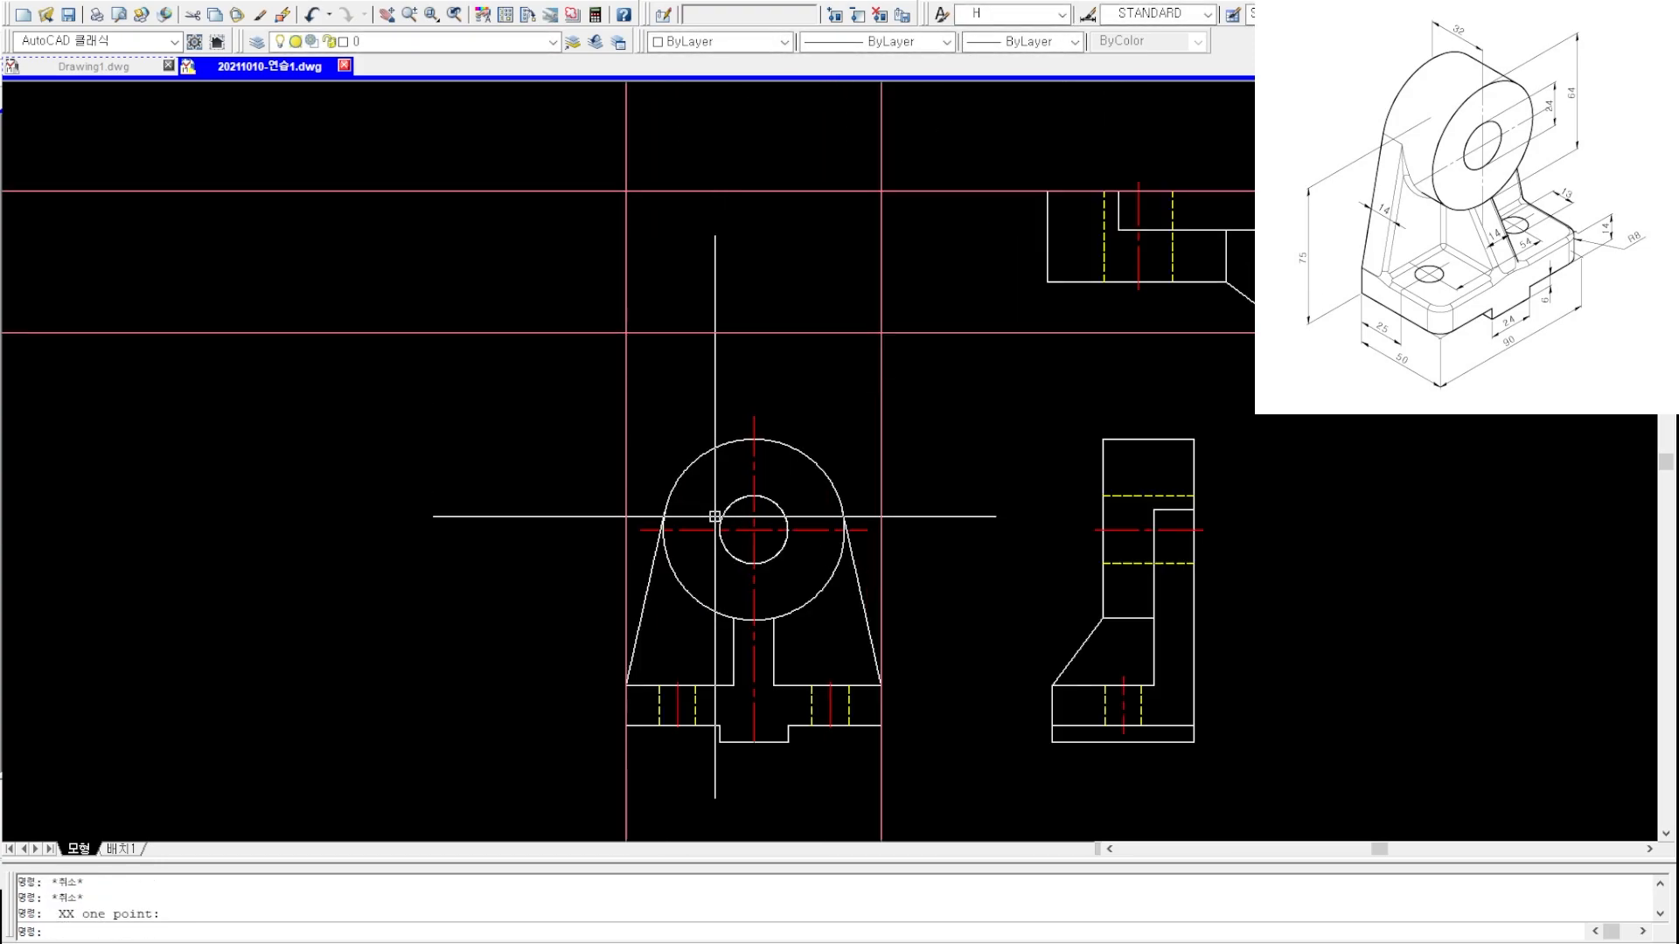
- Create a closed boundary from the rectangle between the construction lines and erase the construction lines
middle_drag(717, 496, 709, 551)
key(Escape)
text(bb)
click(699, 350)
key(Escape)
key(Escape)
click(499, 195)
text(e)
key(Escape)
- Round the two front corners of the top view's base plate outline with R8 fillets
click(717, 218)
click(671, 280)
text(ff)
click(618, 369)
click(695, 387)
key(space)
click(839, 389)
key(Escape)
key(Escape)
key(Escape)
middle_drag(734, 581, 760, 518)
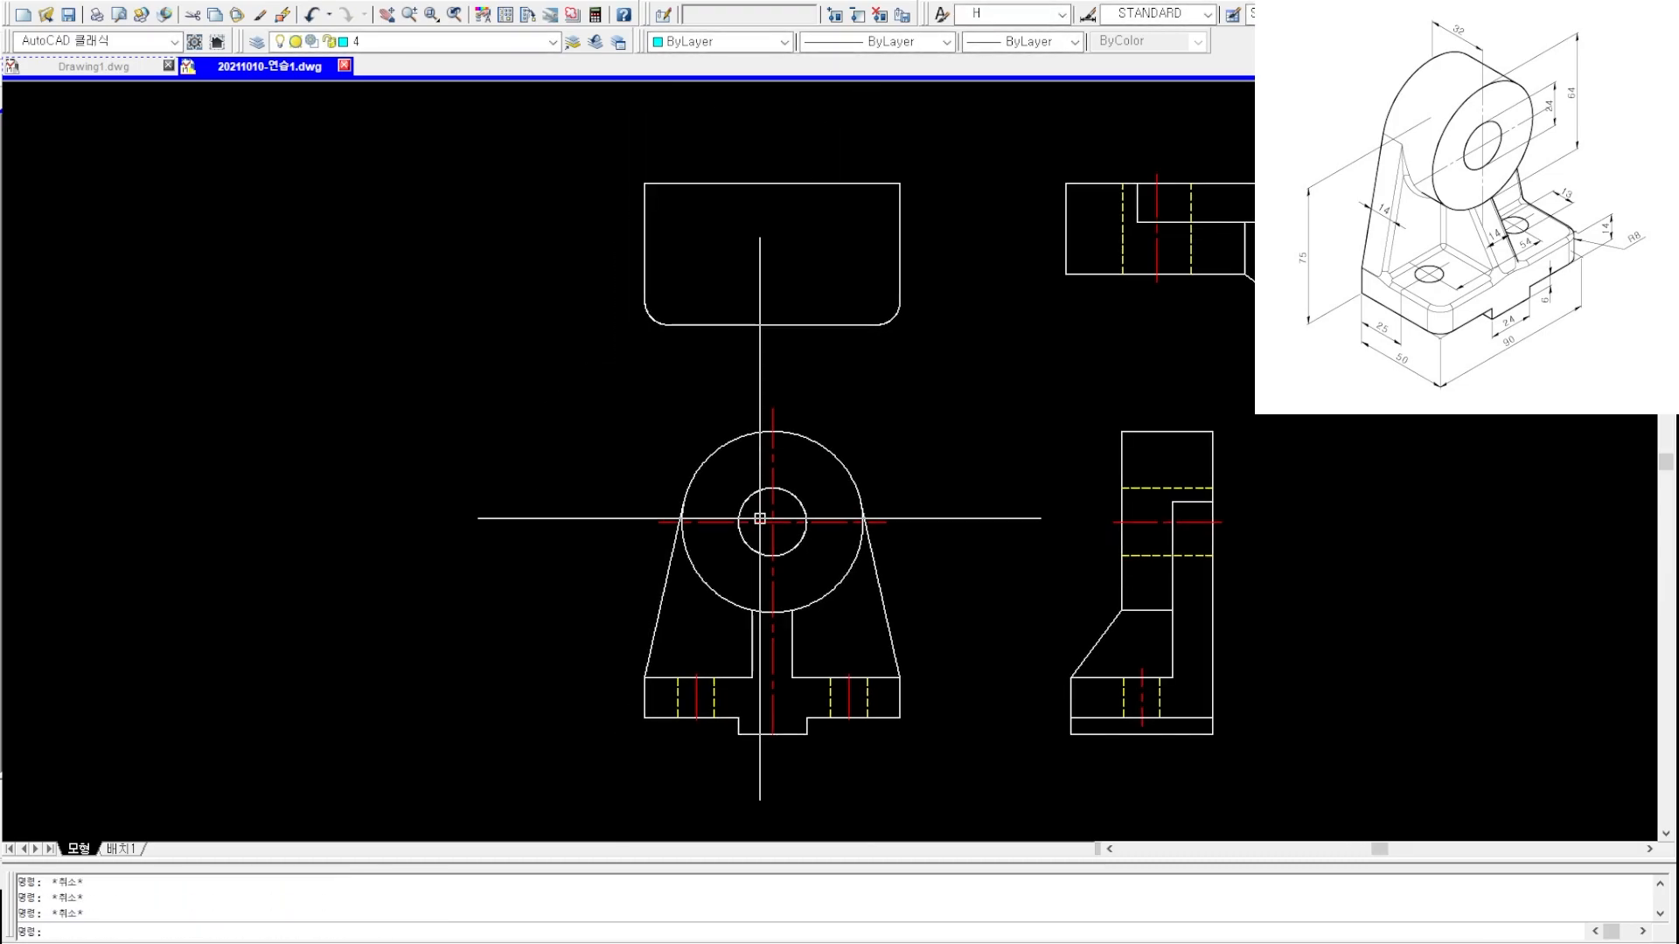
- Place a horizontal construction line at the bearing boss's front face and vertical ones at the outer circle's left and right extremes
click(1067, 274)
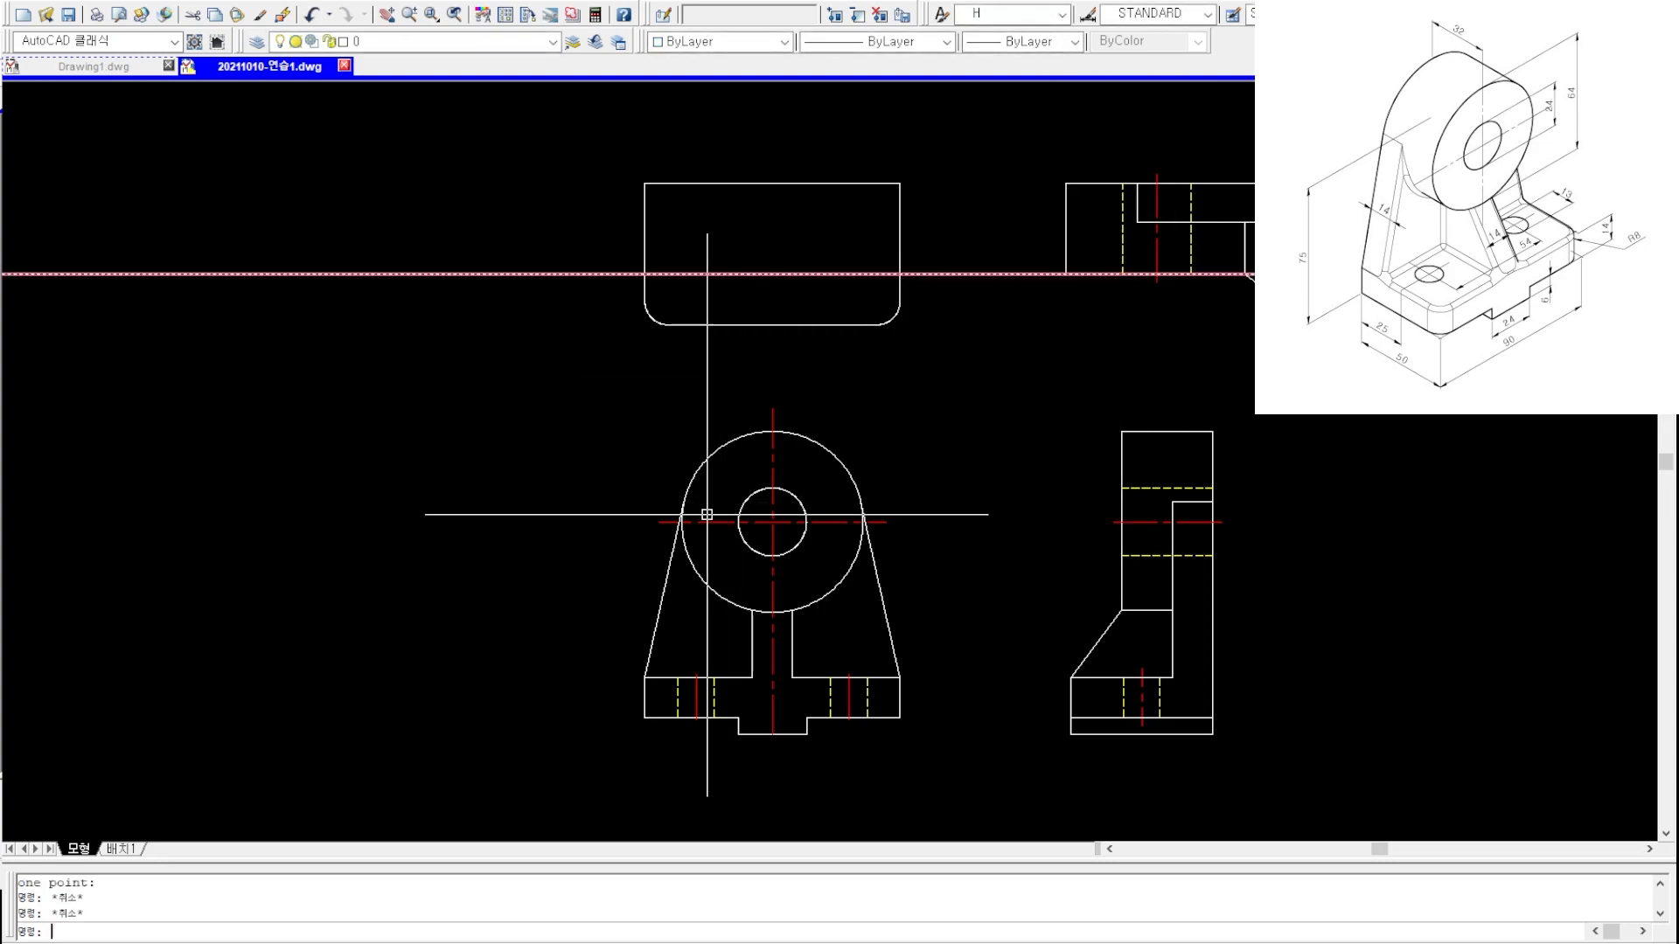
scroll(695, 527, up, 2)
click(673, 518)
click(933, 518)
key(Escape)
key(Escape)
key(Escape)
- Trim the two vertical construction lines below the boss's front face line
middle_drag(807, 273, 825, 487)
text(tr)
key(space)
click(797, 350)
click(798, 395)
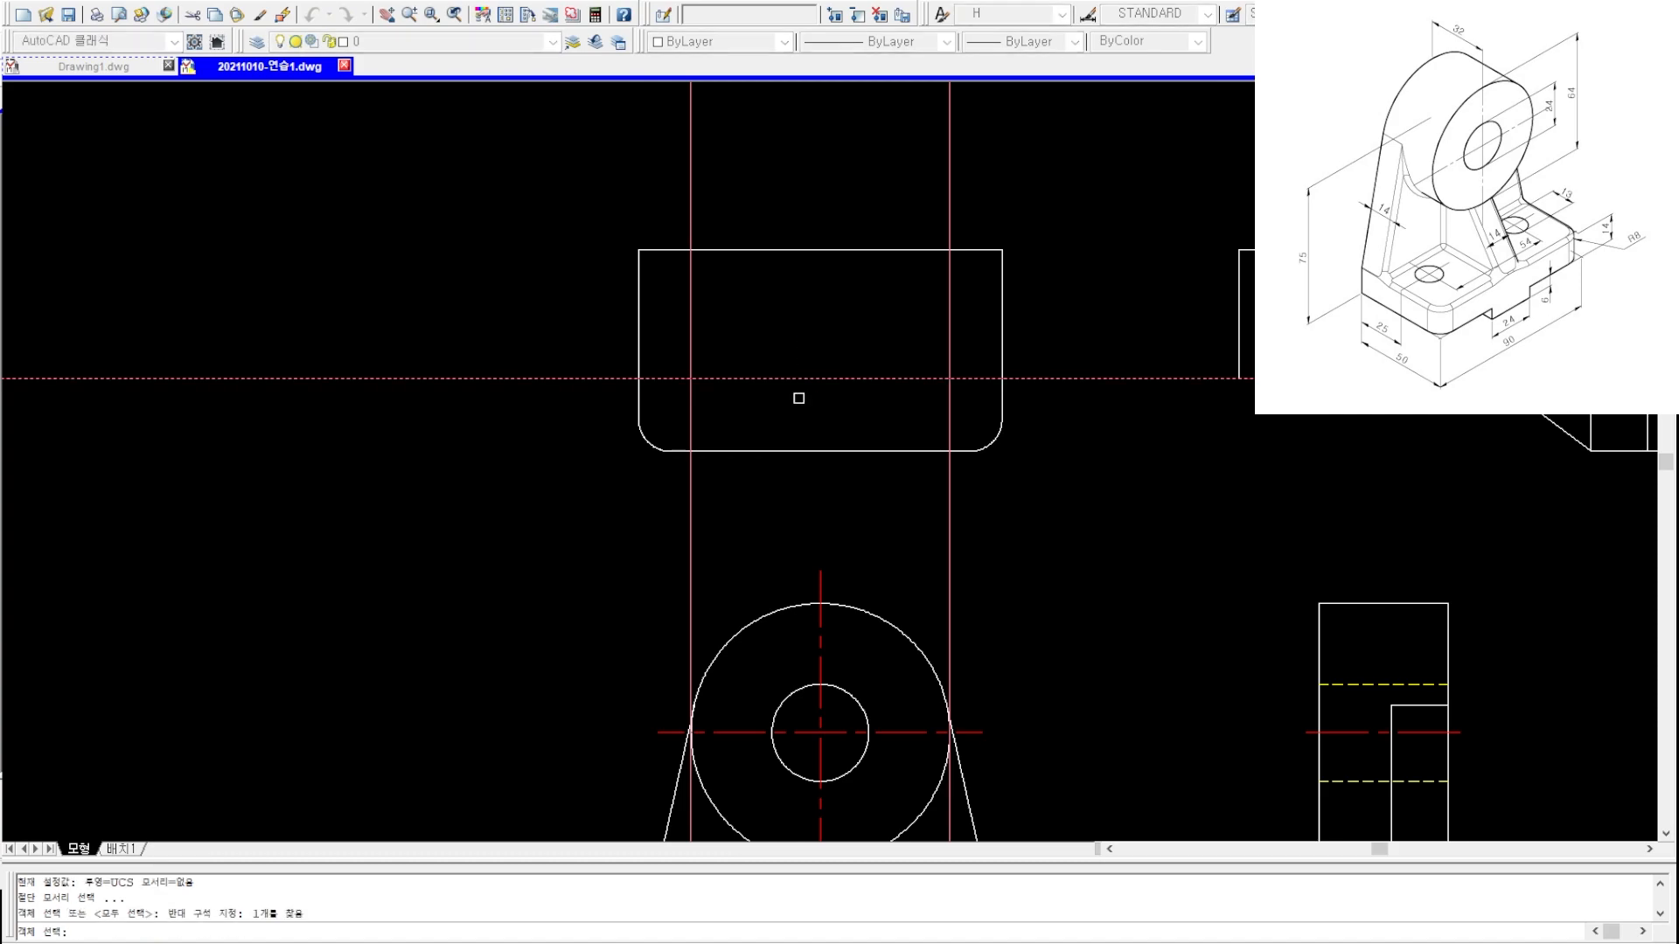
key(space)
key(space)
- Trim the boss's front face line outside the two vertical boss lines
click(1023, 154)
click(647, 212)
key(space)
click(519, 292)
click(498, 442)
click(1053, 336)
click(1028, 437)
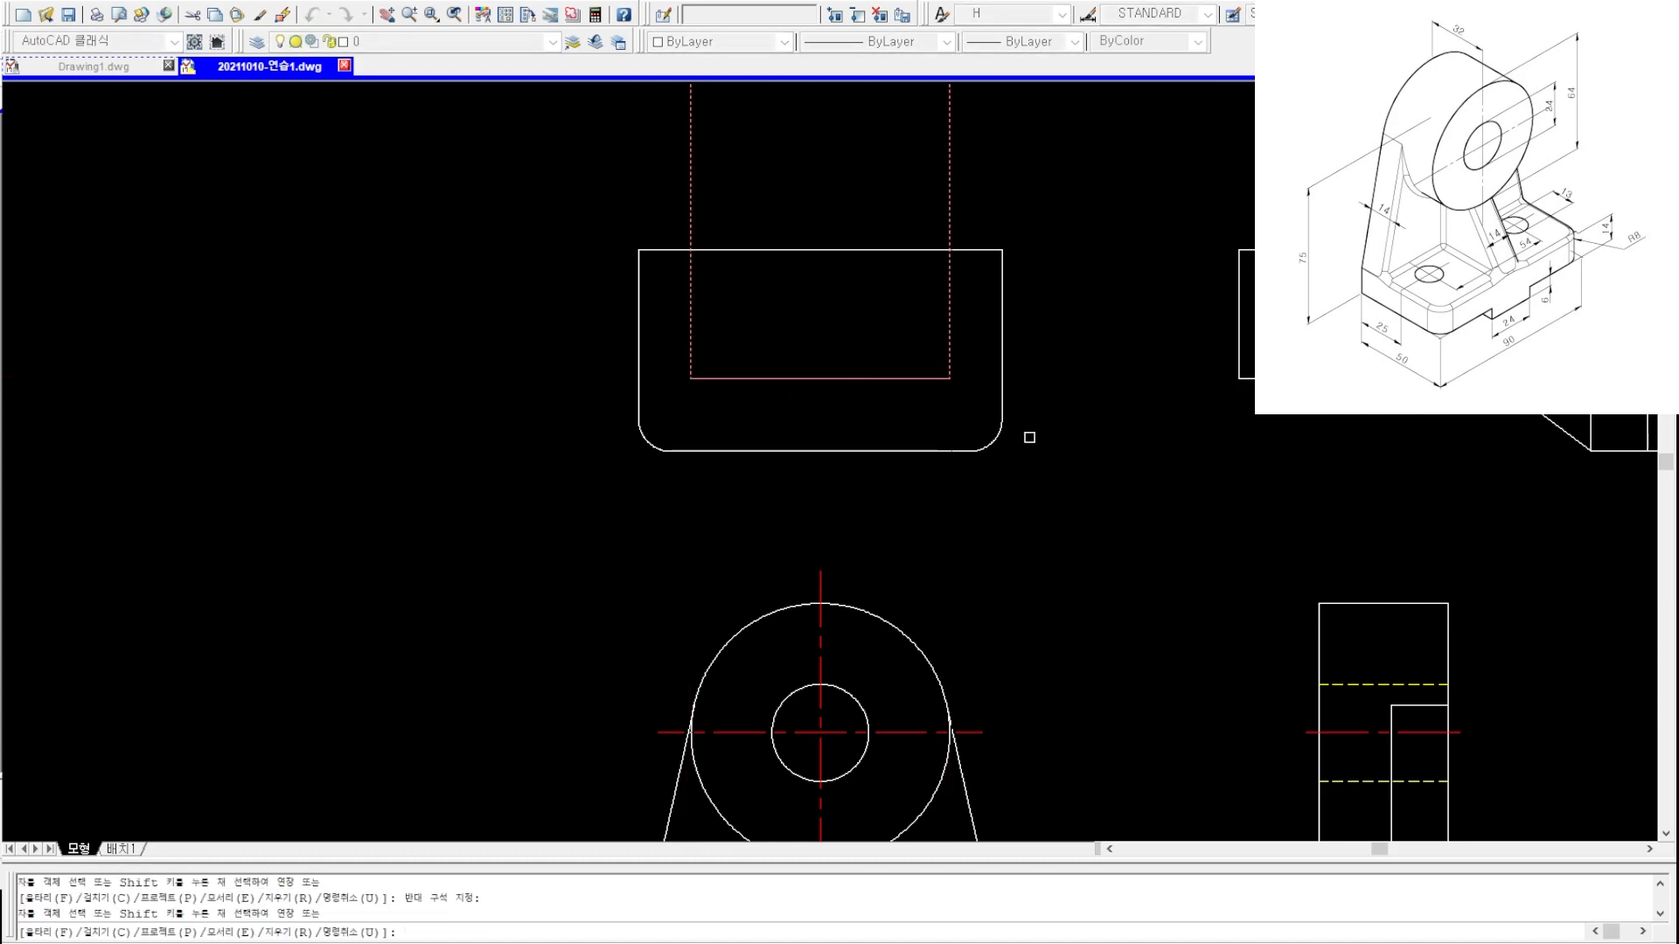
- Trim the vertical boss lines beyond the base plate's back edge in the top view
key(space)
click(1099, 178)
click(642, 210)
key(Escape)
key(Escape)
key(Escape)
- Convert the top view's boss outline to object lines and add a vertical centre line through the view's middle
click(979, 336)
click(609, 409)
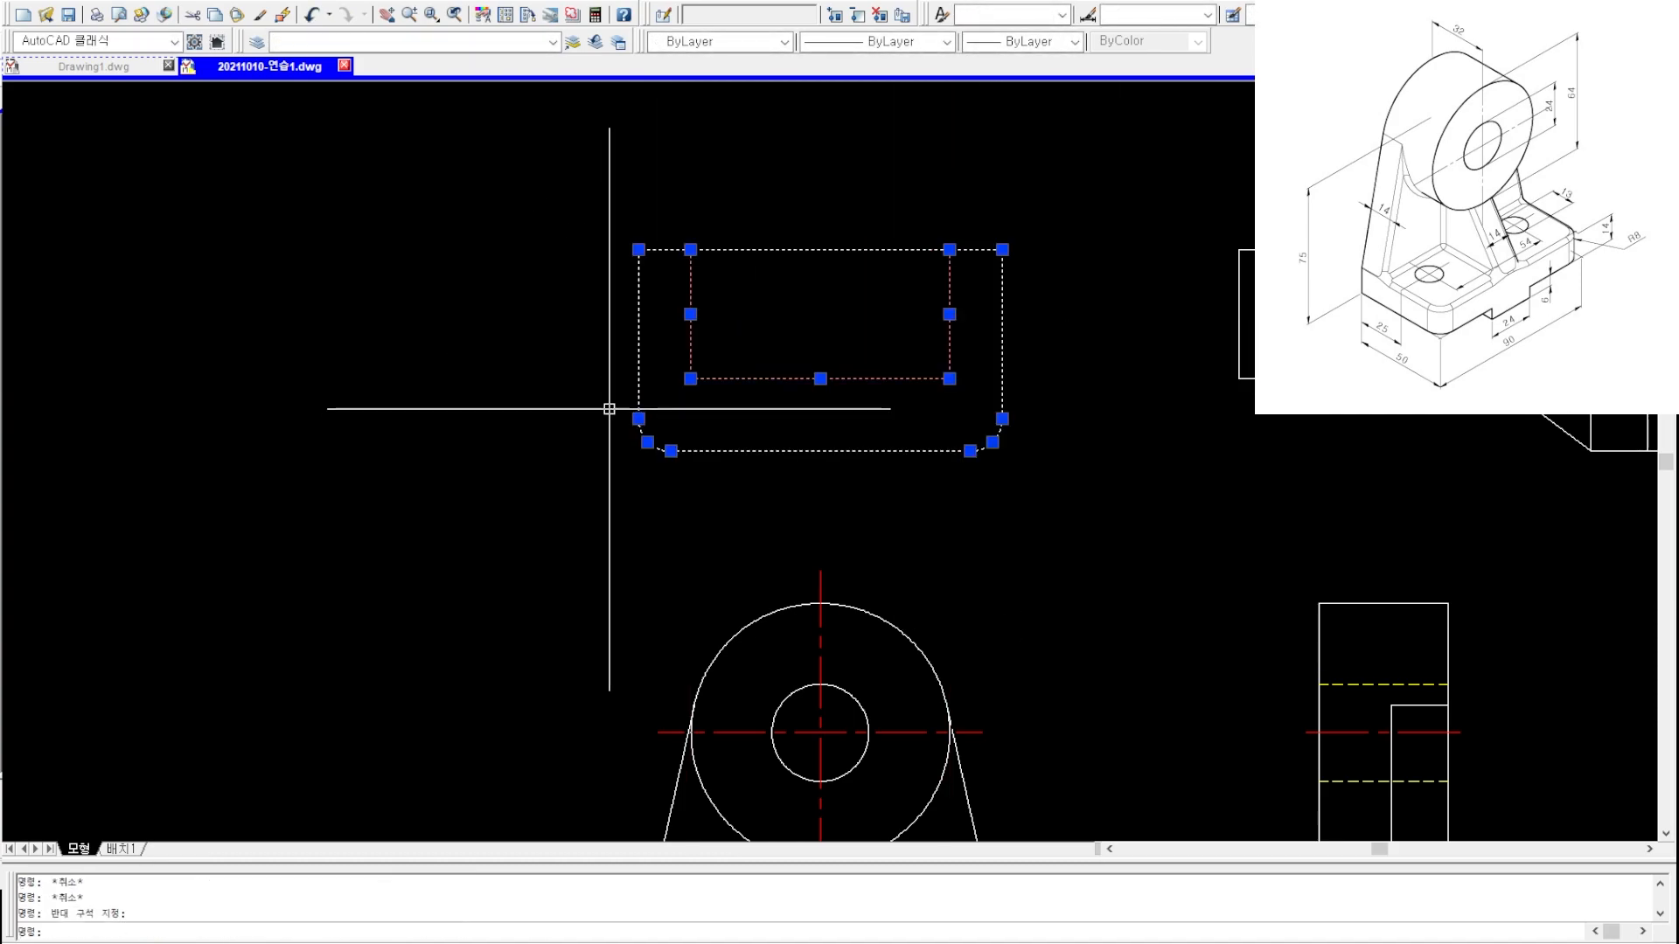
text(cl)
key(space)
click(946, 328)
key(Escape)
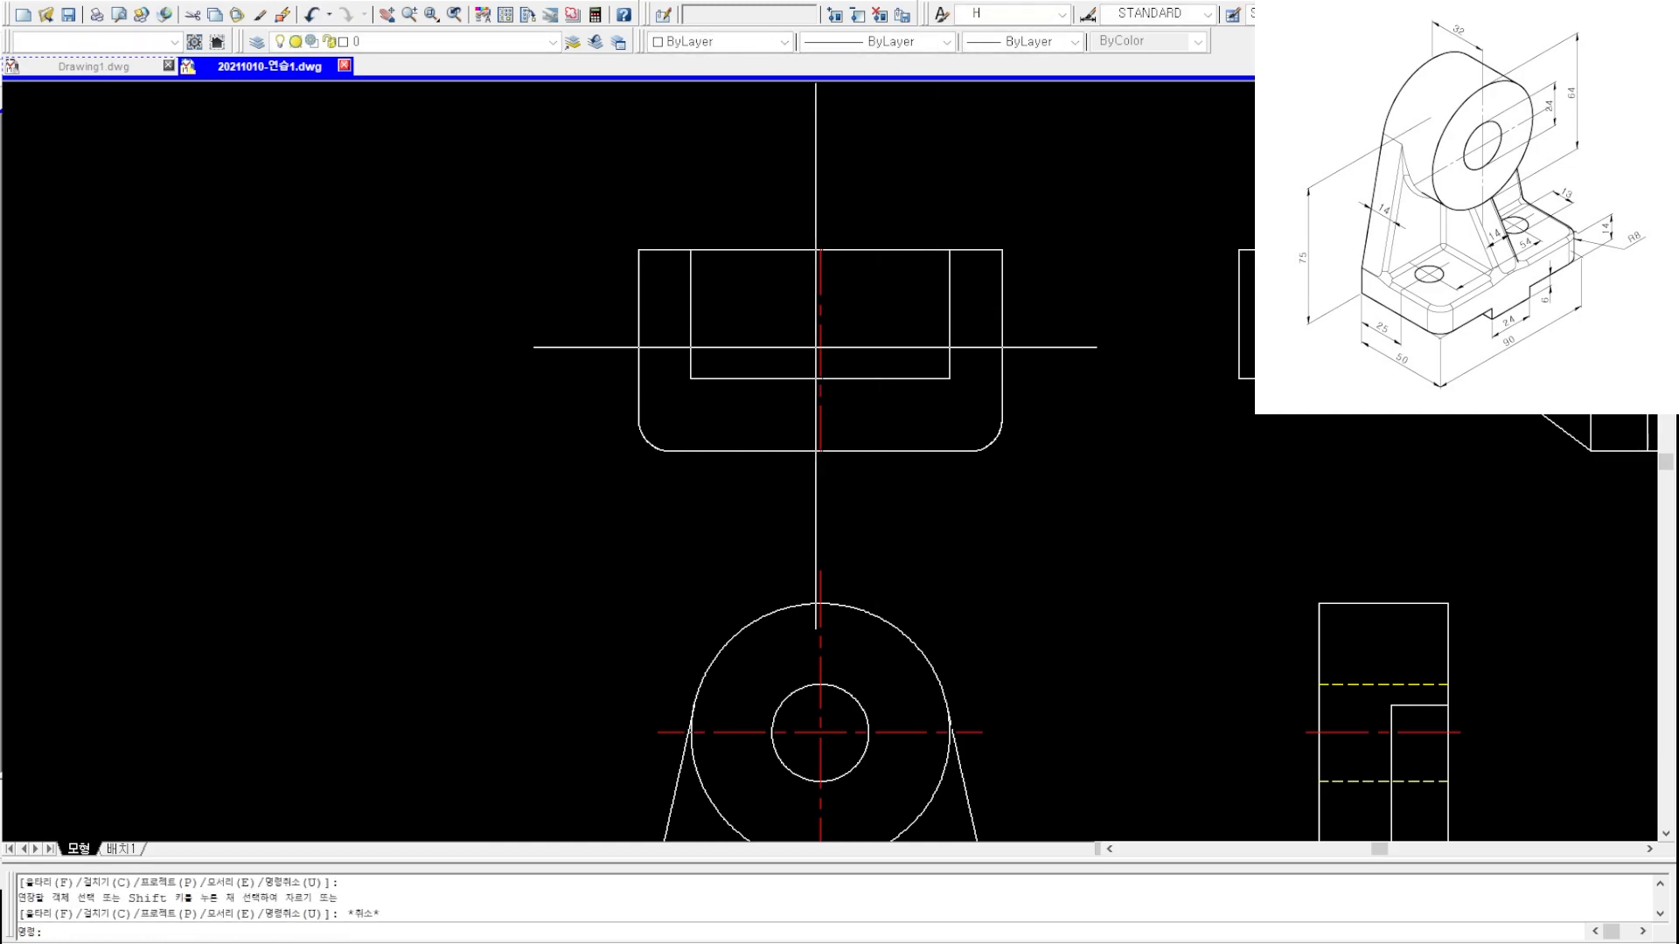
- Place vertical construction lines through the left and right edges of the front view's rib
scroll(815, 347, down, 4)
scroll(810, 428, up, 3)
key(Escape)
middle_drag(796, 533, 755, 453)
key(Escape)
key(Escape)
text(xy)
key(space)
click(735, 718)
key(Escape)
key(space)
click(788, 712)
key(Escape)
key(Escape)
- Trim the two rib construction lines below the base plate's front edge in the top view
text(tr)
click(835, 321)
key(space)
click(822, 348)
click(650, 358)
key(space)
- Trim the rib lines above the boss's front face line and convert them to object lines
key(space)
click(824, 254)
key(space)
click(788, 218)
key(Escape)
key(Escape)
key(Escape)
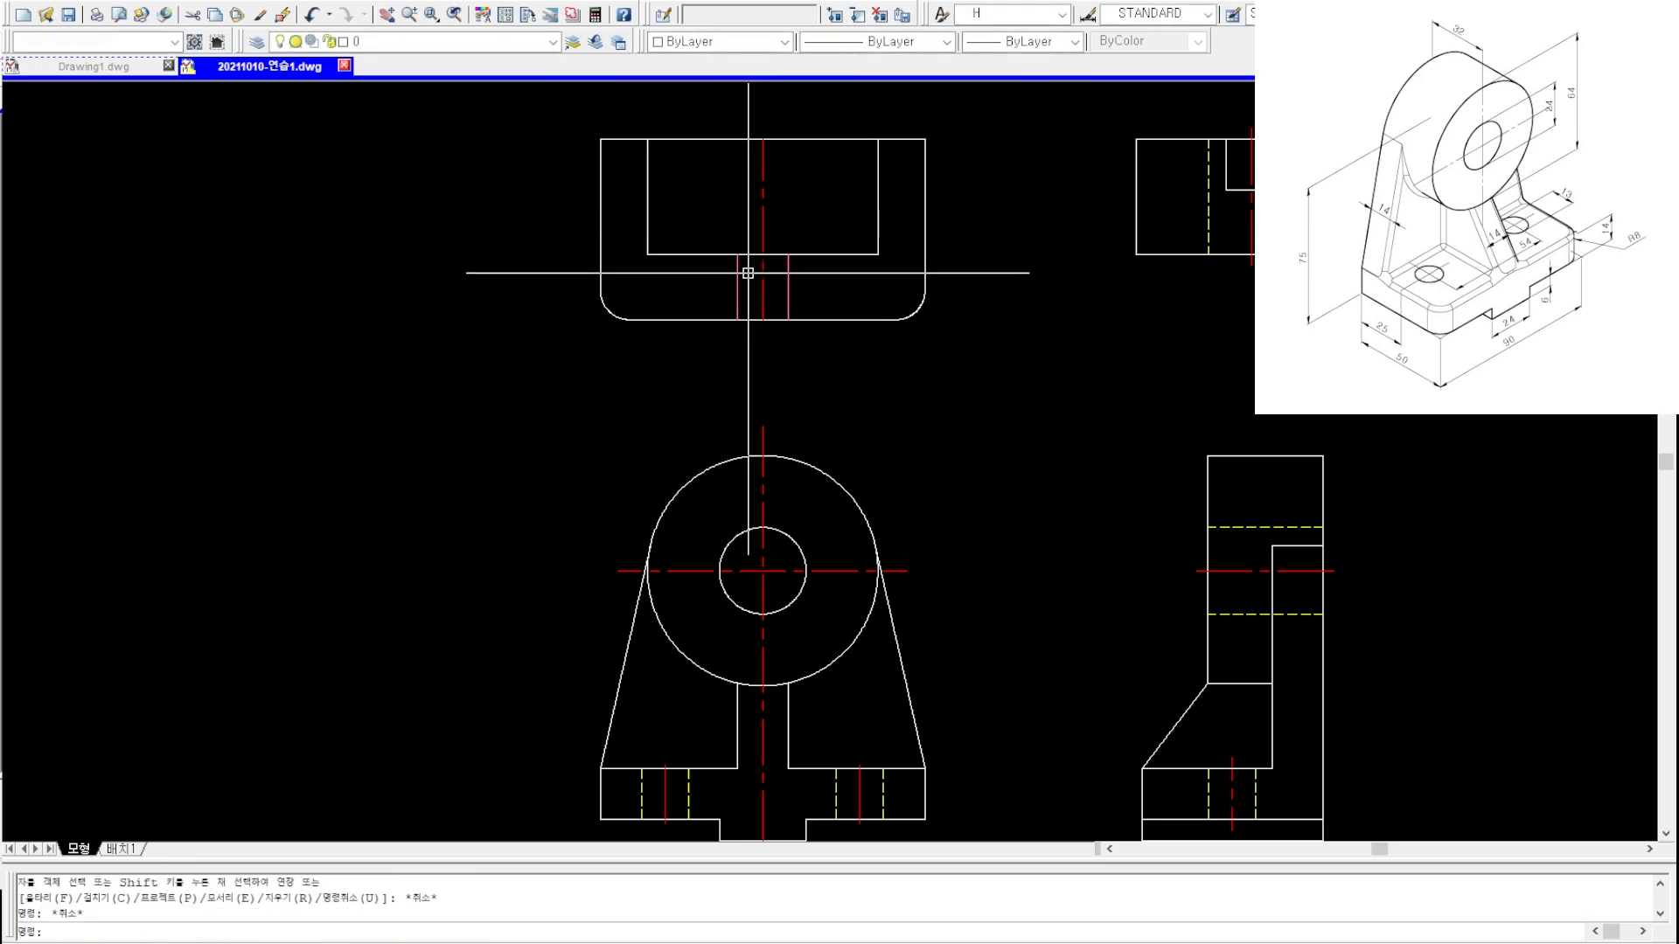
click(748, 274)
click(725, 281)
- Place a horizontal construction line at the upright plate's front face and a vertical one beside the boss's right edge
text(xh)
click(1226, 190)
key(Escape)
key(Escape)
key(Escape)
scroll(819, 420, down, 1)
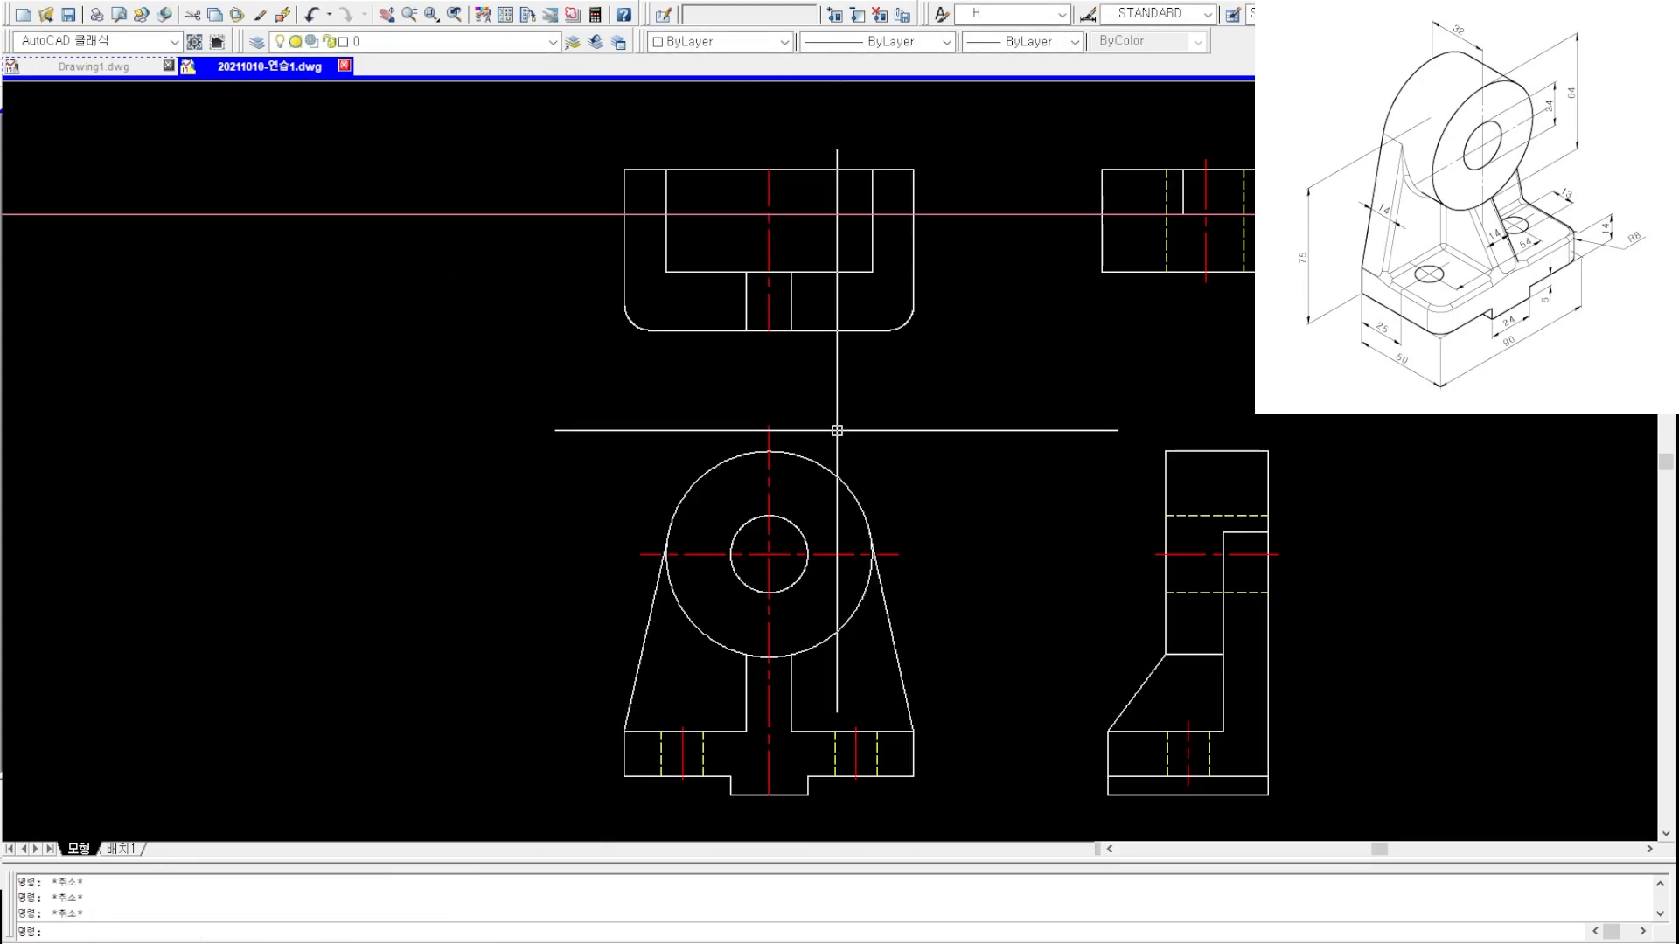
scroll(868, 512, up, 5)
text(xy)
scroll(883, 611, up, 3)
scroll(880, 562, down, 8)
scroll(869, 412, up, 8)
- Trim the new construction lines near the boss's right edge and join them into a sharp corner with Fillet
text(tr)
key(space)
click(843, 375)
key(Escape)
key(Escape)
key(Escape)
text(f)
click(830, 433)
click(873, 465)
key(Escape)
key(Escape)
- Trim the upright plate's corner lines to the base plate outline and move them to layer 0
text(tr)
drag(909, 344, 891, 294)
key(space)
drag(866, 236, 818, 236)
key(space)
key(space)
drag(1046, 416, 980, 429)
key(space)
drag(1071, 436, 1052, 516)
click(1053, 517)
key(Escape)
mouse_move(950, 530)
mouse_down()
mouse_move(912, 409)
mouse_move(789, 403)
mouse_up()
text(0)
- Mirror the upright plate's corner lines about the top view's vertical centre line, keeping the originals
key(Escape)
scroll(735, 438, down, 2)
text(mi)
click(627, 381)
click(619, 431)
key(space)
key(Escape)
key(Escape)
- Erase the leftover construction lines crossing the top view
click(338, 299)
click(504, 401)
text(e)
key(Escape)
- Mirror the upright plate's two corner lines about the top view's vertical centre line, keeping the originals
click(645, 337)
click(881, 488)
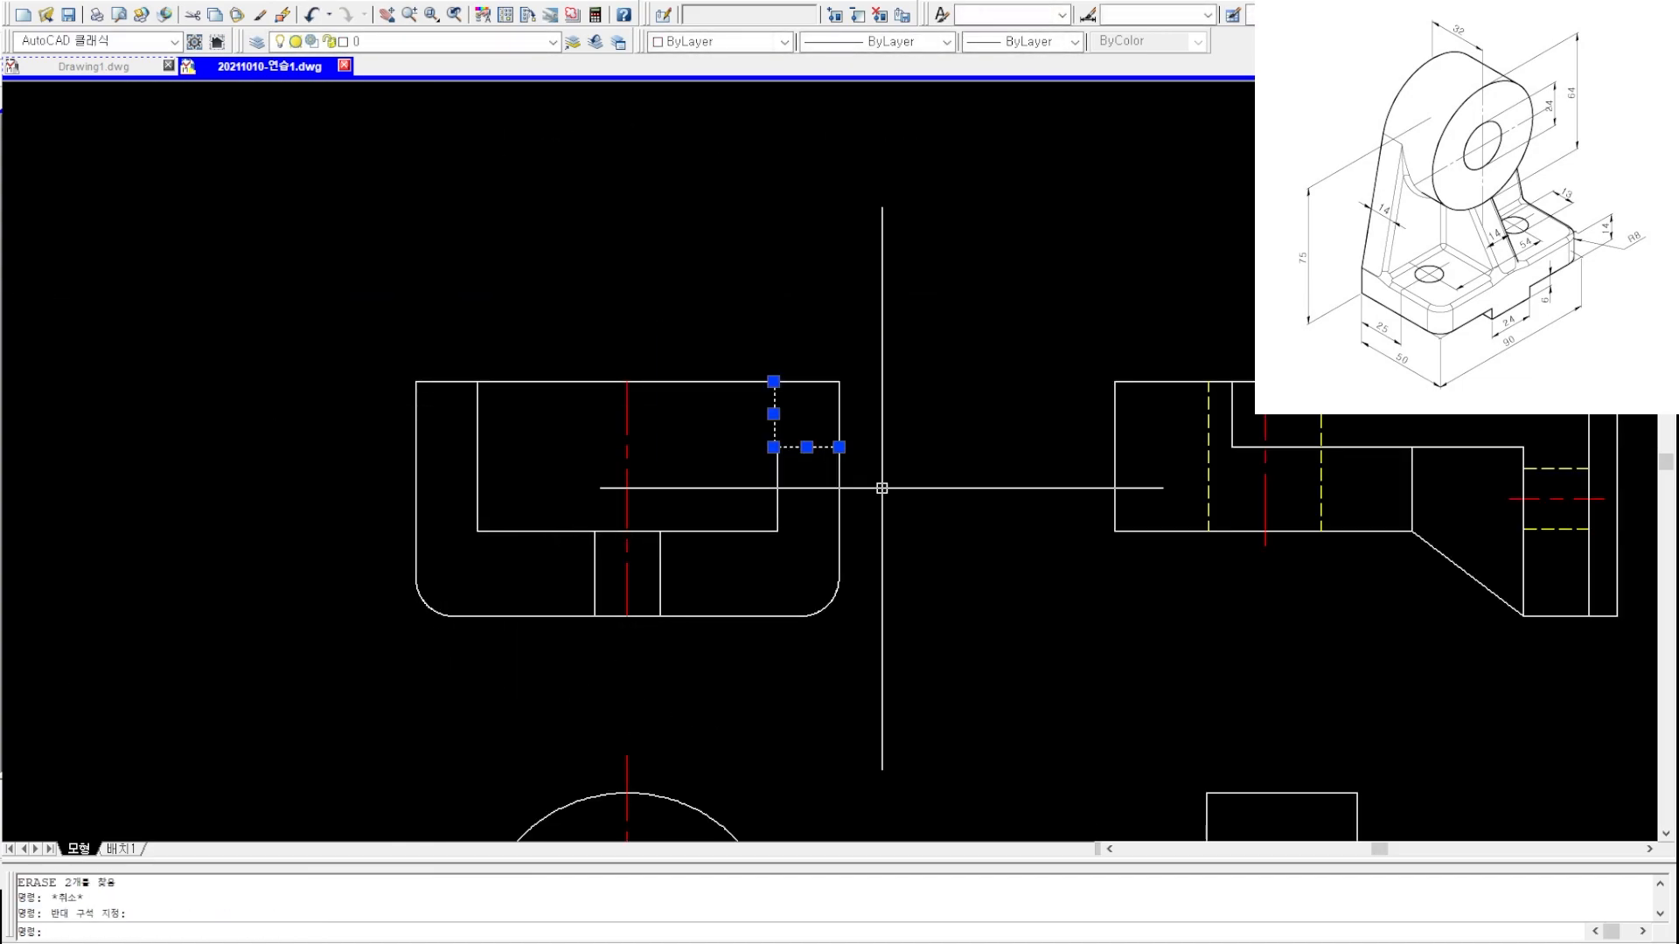
text(mi)
click(627, 381)
click(628, 427)
key(space)
key(Escape)
key(Escape)
- Trim the boss's side edge in the top view where it runs past the upright plate's corner line
scroll(441, 450, up, 2)
text(tr)
click(512, 379)
key(Escape)
scroll(524, 376, down, 2)
middle_drag(555, 452, 570, 428)
key(Escape)
key(Escape)
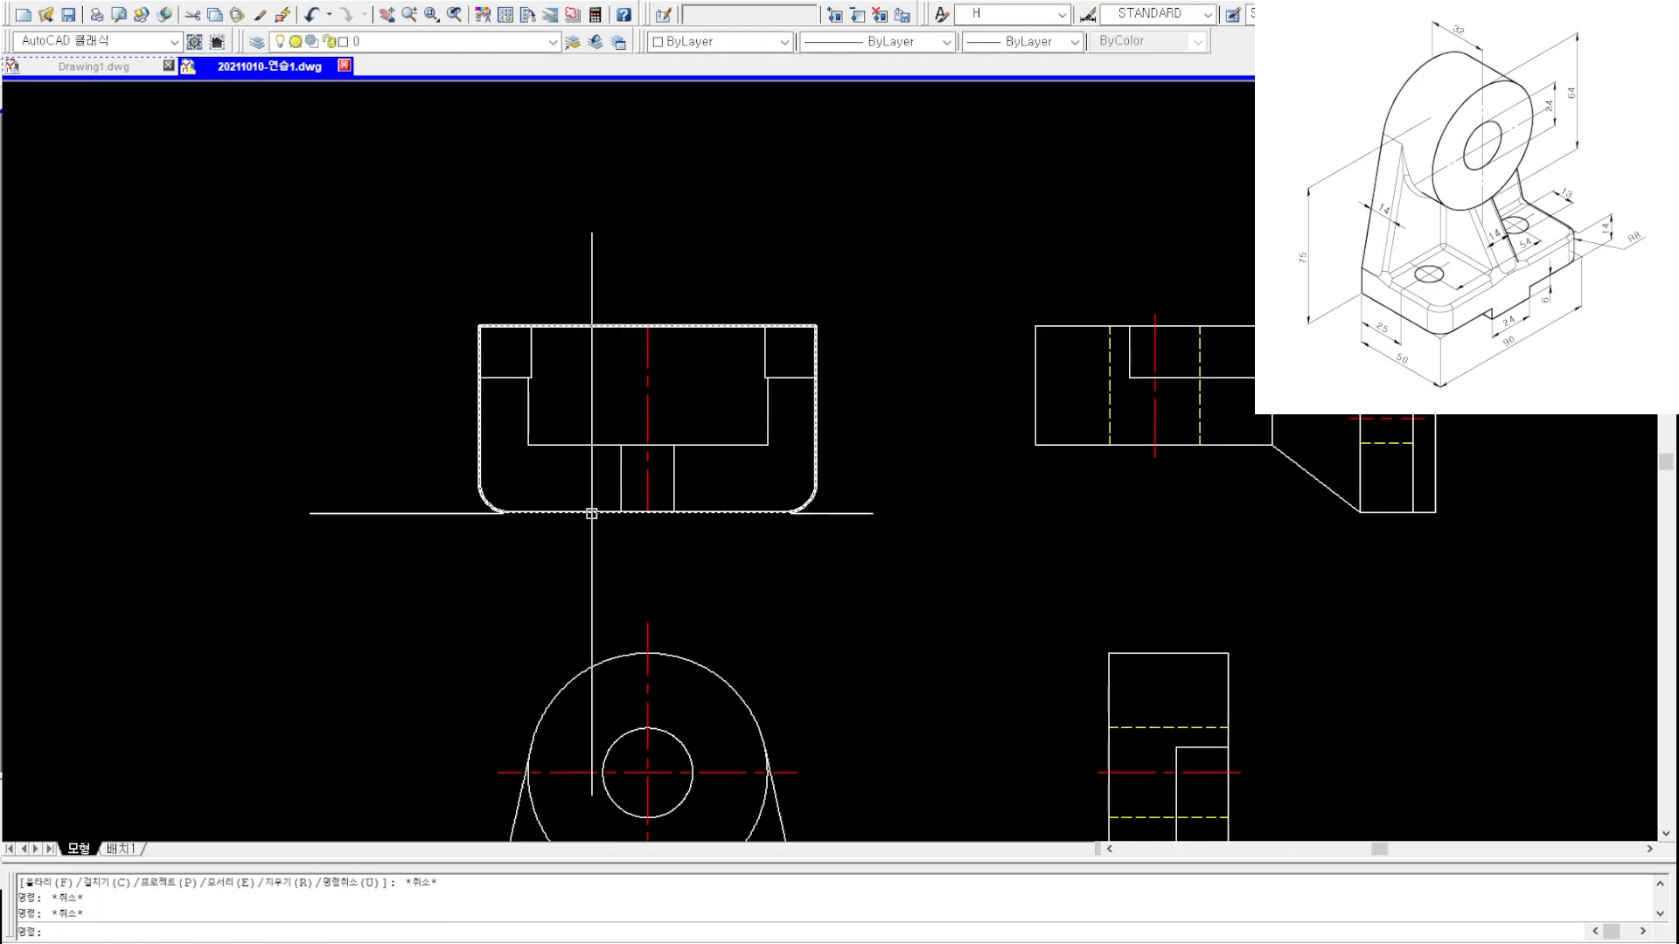
- Project the boss bore's two vertical edges from the front view into the top view outline
middle_drag(592, 513, 600, 385)
key(Escape)
text(o2)
click(641, 278)
key(space)
key(Escape)
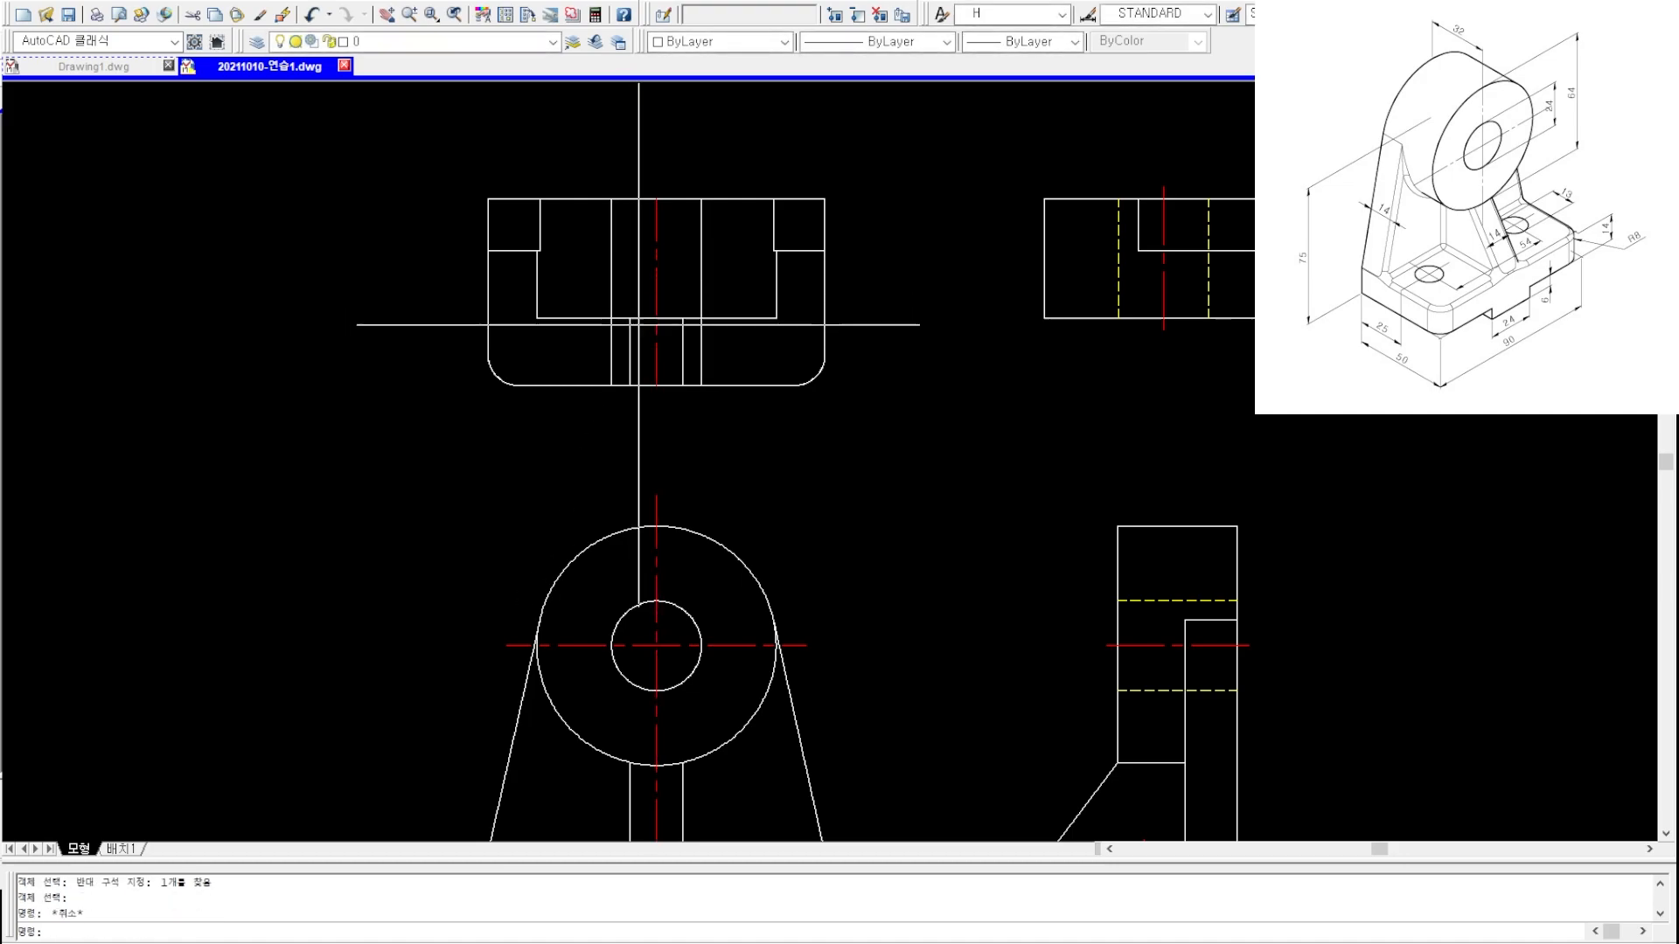
- Trim the projected bore edges at the boss's front edge and change them to yellow hidden lines
scroll(702, 311, up, 2)
text(tr)
click(573, 354)
key(Escape)
click(595, 251)
click(560, 263)
click(712, 235)
click(669, 244)
text(3)
scroll(583, 271, down, 1)
middle_drag(649, 446, 657, 437)
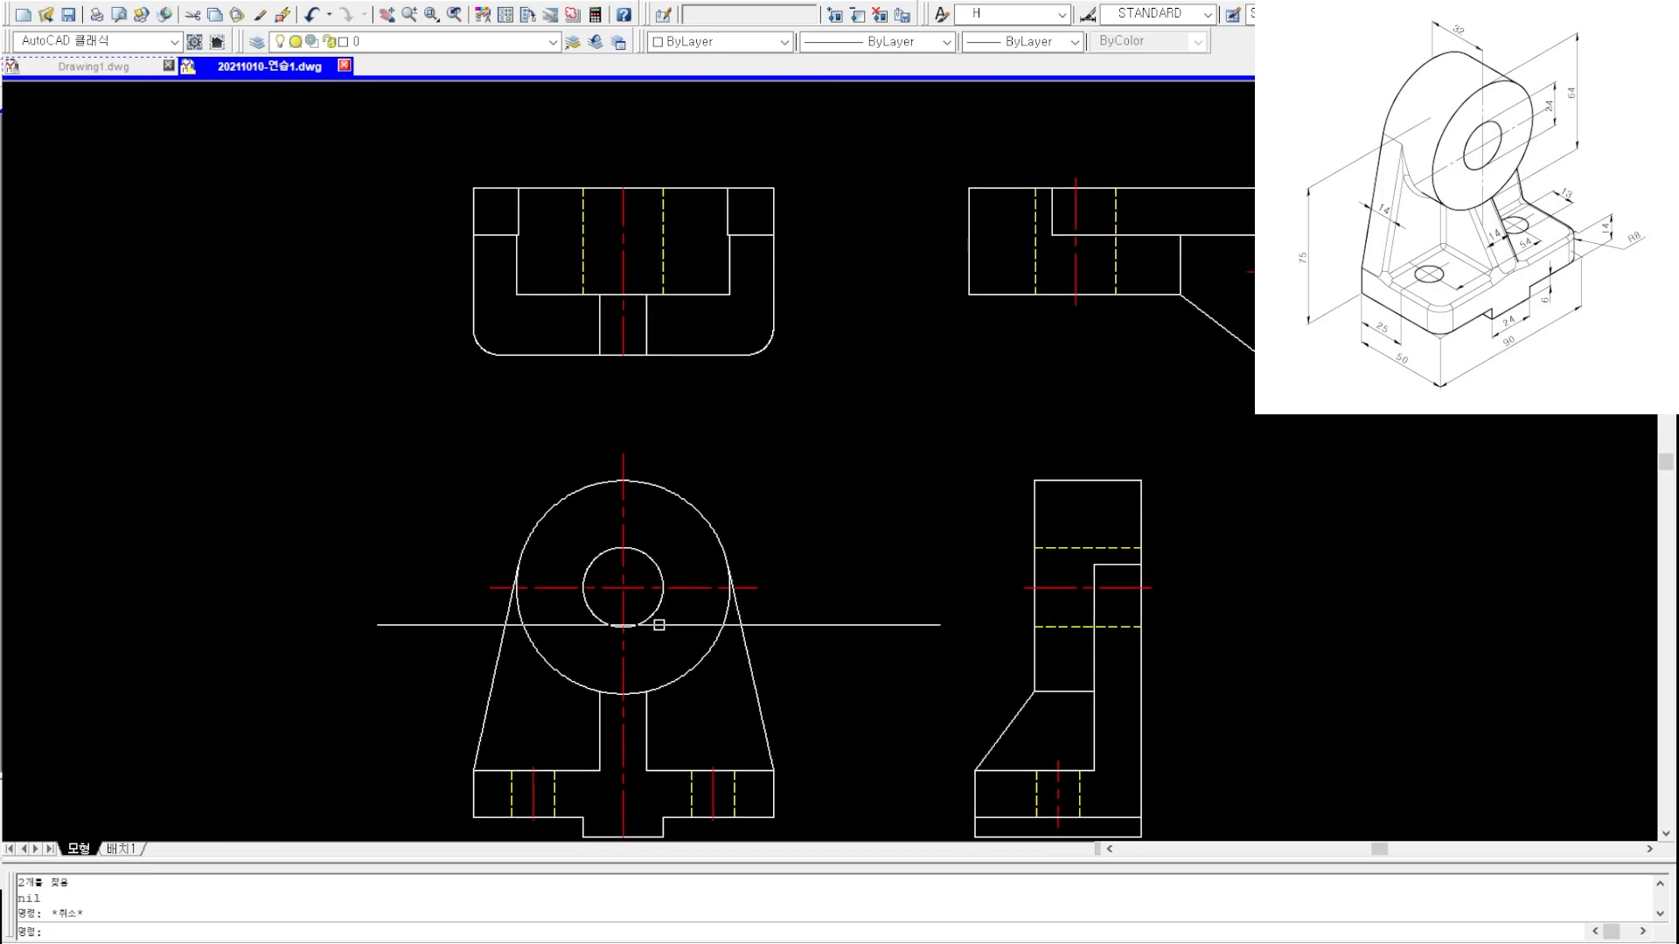
- Place a horizontal construction line across the top view at the upright plate's front face
middle_drag(662, 734, 700, 594)
key(Escape)
key(Escape)
text(xx)
key(Escape)
middle_drag(708, 230, 697, 427)
scroll(747, 314, up, 2)
key(Escape)
key(Escape)
text(xx)
scroll(759, 287, up, 4)
click(760, 278)
key(Escape)
key(Escape)
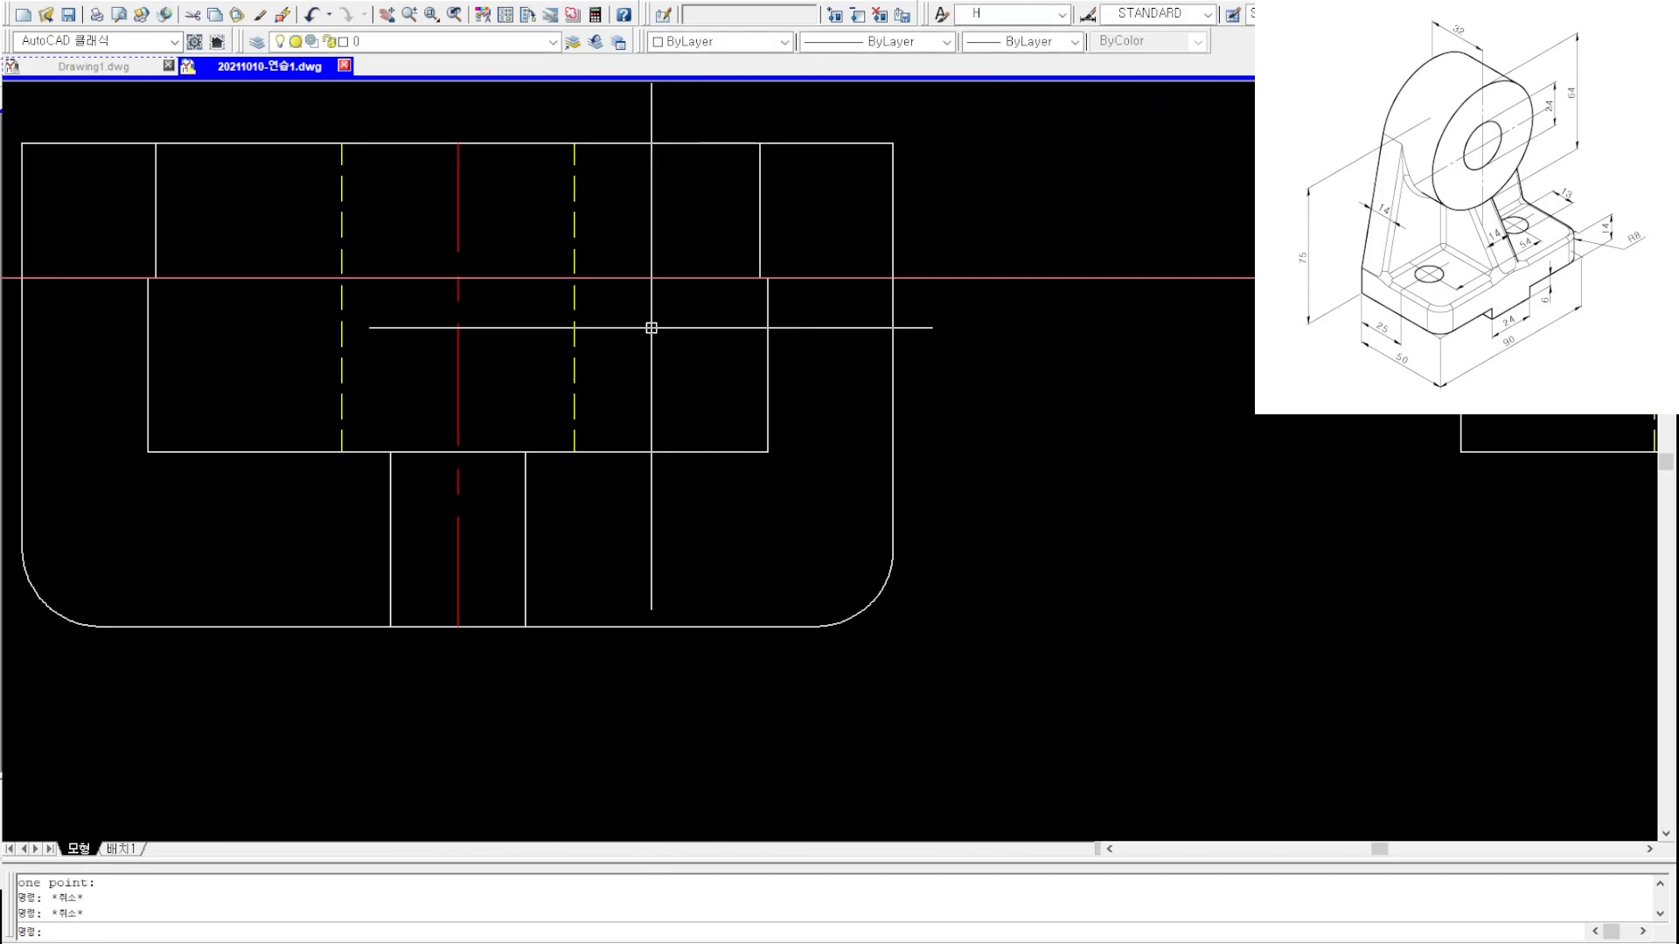
- Draw a polyline from the upright plate's right corner along its front face, turning down to the boss's front edge
text(PL)
key(Return)
click(760, 278)
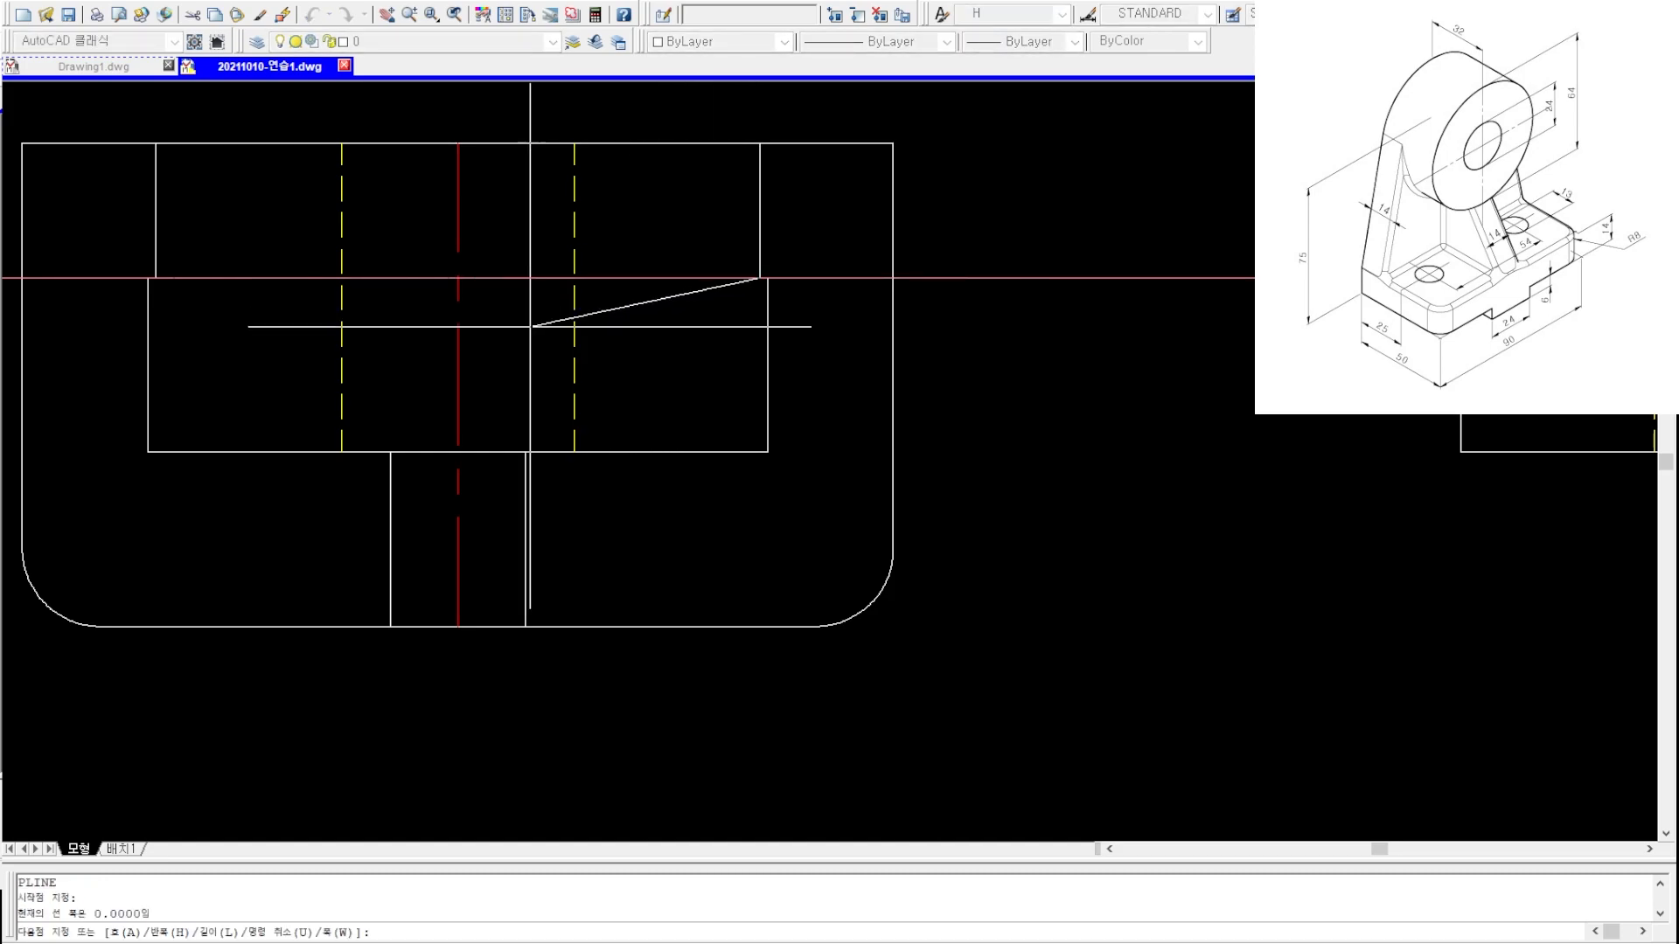
click(549, 278)
click(548, 452)
key(Escape)
- Stretch the polyline's vertical segment into line with the rib's right edge
text(S)
key(Return)
click(550, 492)
click(533, 260)
key(Return)
scroll(561, 455, up, 2)
click(543, 451)
click(510, 451)
- Erase the horizontal construction line and put the rib polyline on hidden-line layer 2
key(Escape)
click(475, 181)
click(454, 257)
text(E)
- Mirror the hidden rib polyline about the top view's vertical centre line, keeping the original
click(509, 264)
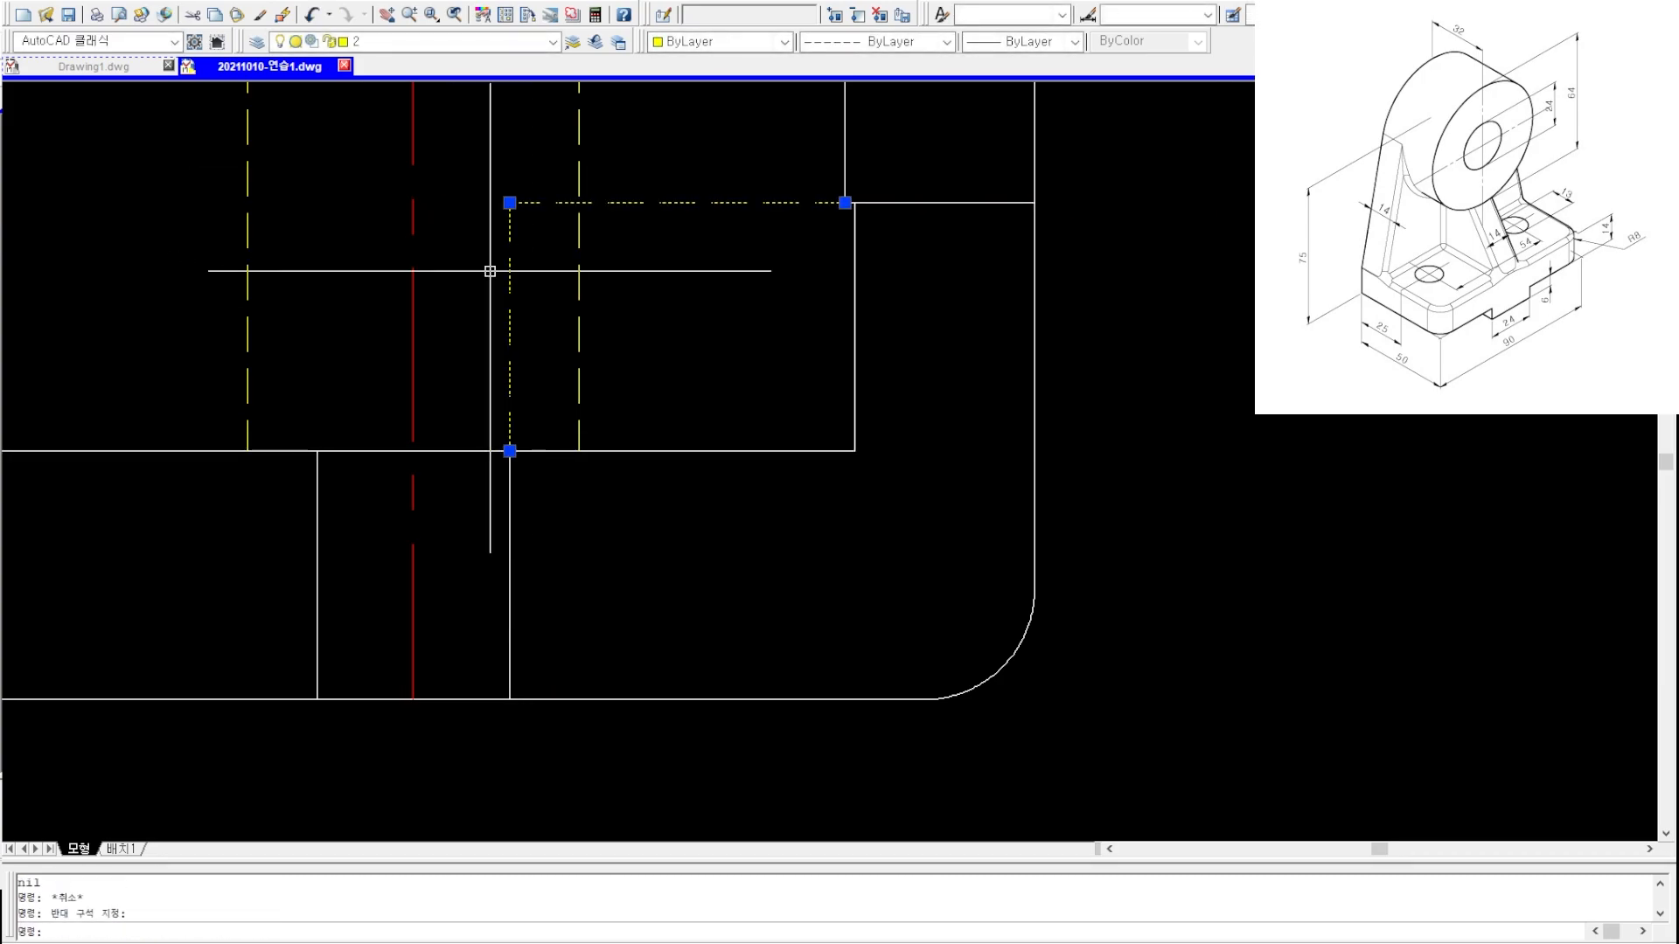
scroll(487, 280, down, 4)
text(MI)
key(Return)
click(464, 287)
key(Return)
key(Escape)
scroll(381, 515, down, 1)
middle_drag(380, 515, 597, 393)
- Place vertical construction lines through both base holes' centres and a horizontal one through their centre in the top view
key(Escape)
key(Escape)
click(559, 769)
click(741, 770)
key(Escape)
text(XX)
key(Return)
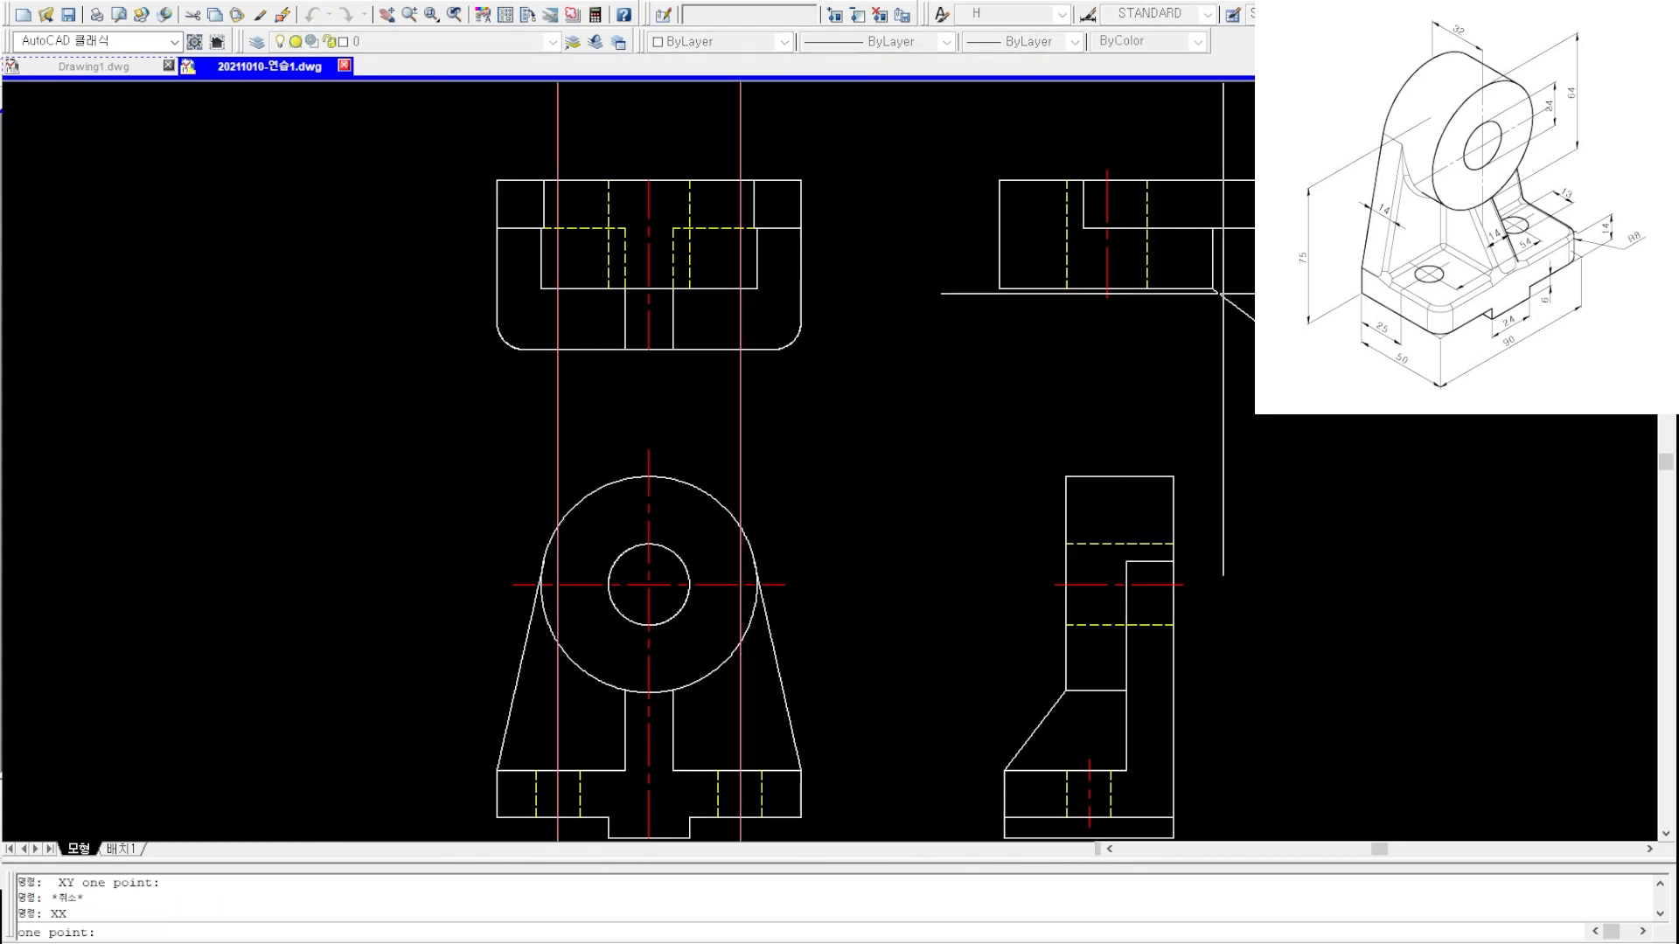
key(Escape)
key(Escape)
- Draw a 13 mm diameter circle at the left construction line intersection in the top view
scroll(562, 270, up, 2)
text(CC)
key(Return)
click(553, 263)
text(D13)
key(Return)
key(Escape)
key(Escape)
key(Escape)
scroll(553, 265, up, 3)
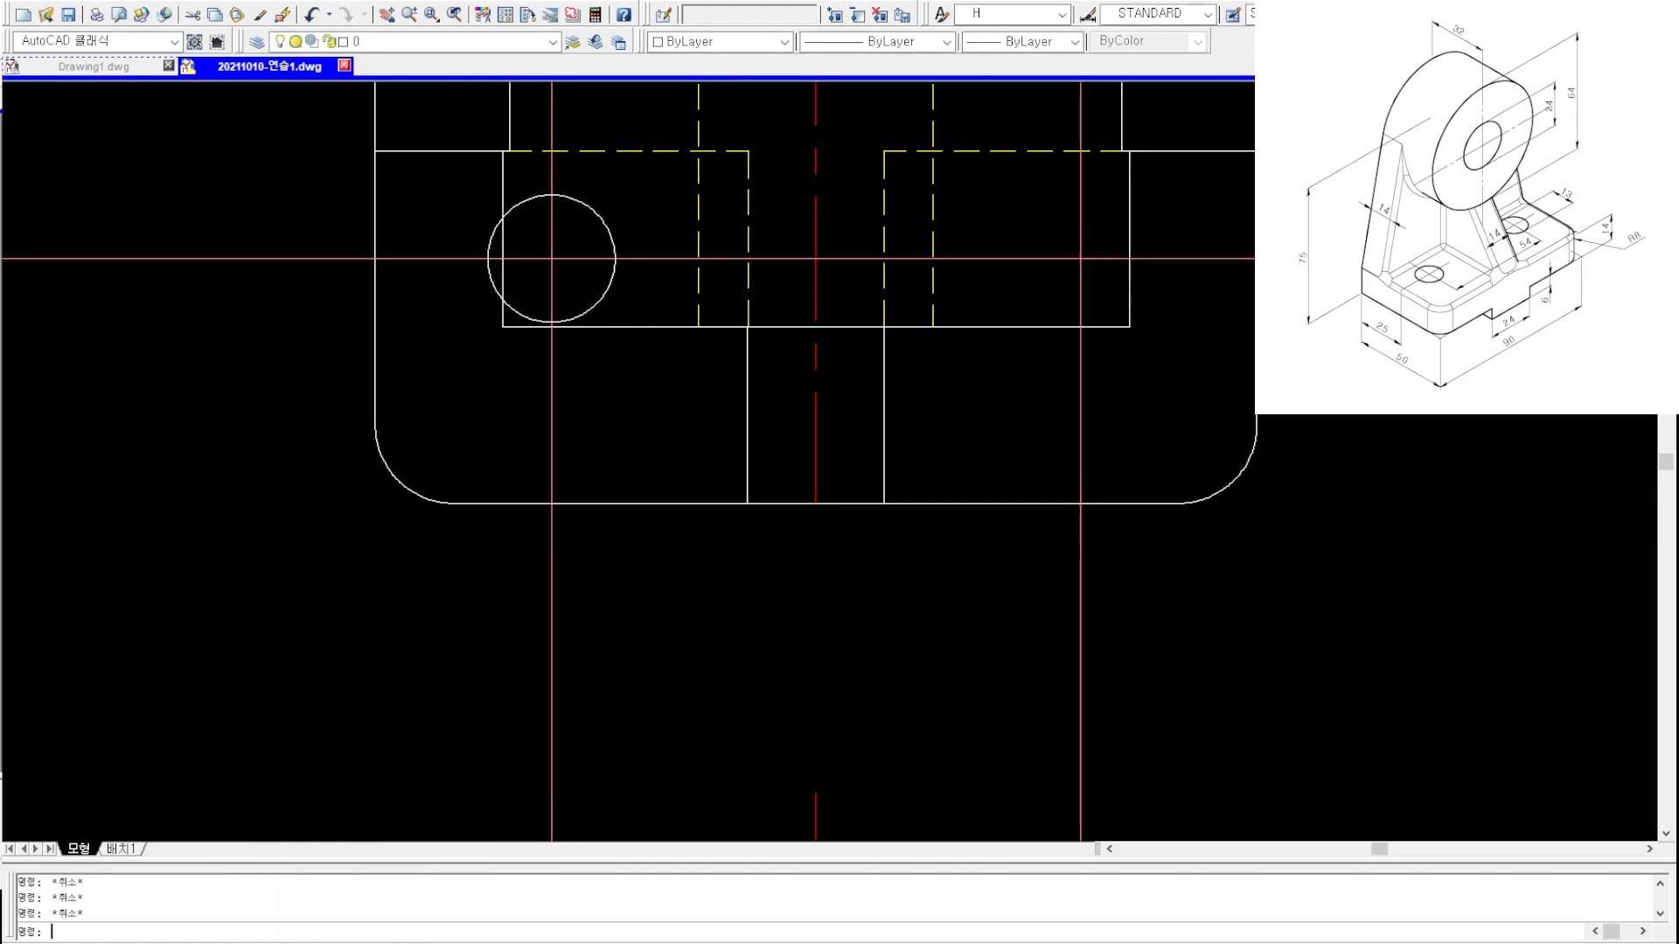
- Split the left base hole's circle at the boss's left edge using Trim and Extend
text(TR)
key(Return)
key(Return)
click(498, 179)
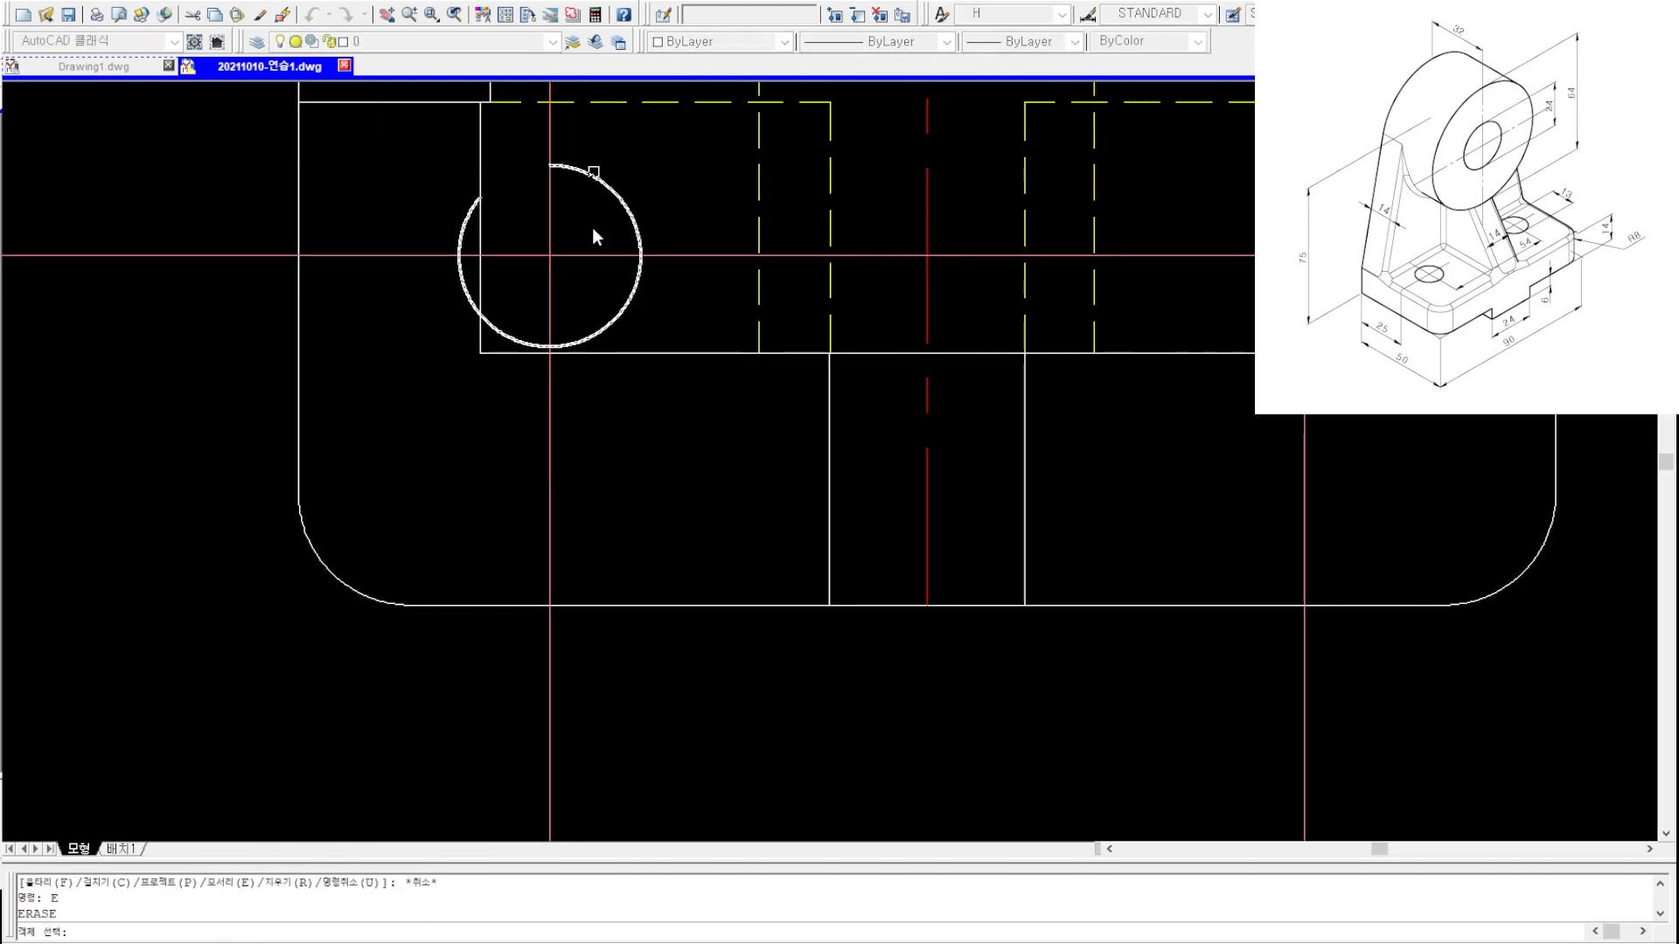
key(Escape)
text(EX)
click(596, 329)
click(583, 175)
key(Escape)
- Move the hole arc beneath the boss to hidden-line layer 2 and erase the construction lines through its centre
click(600, 158)
click(590, 194)
text(2E)
key(Return)
key(Escape)
- Add horizontal and vertical centre lines to the left base hole in the top view
text(CLL)
key(Return)
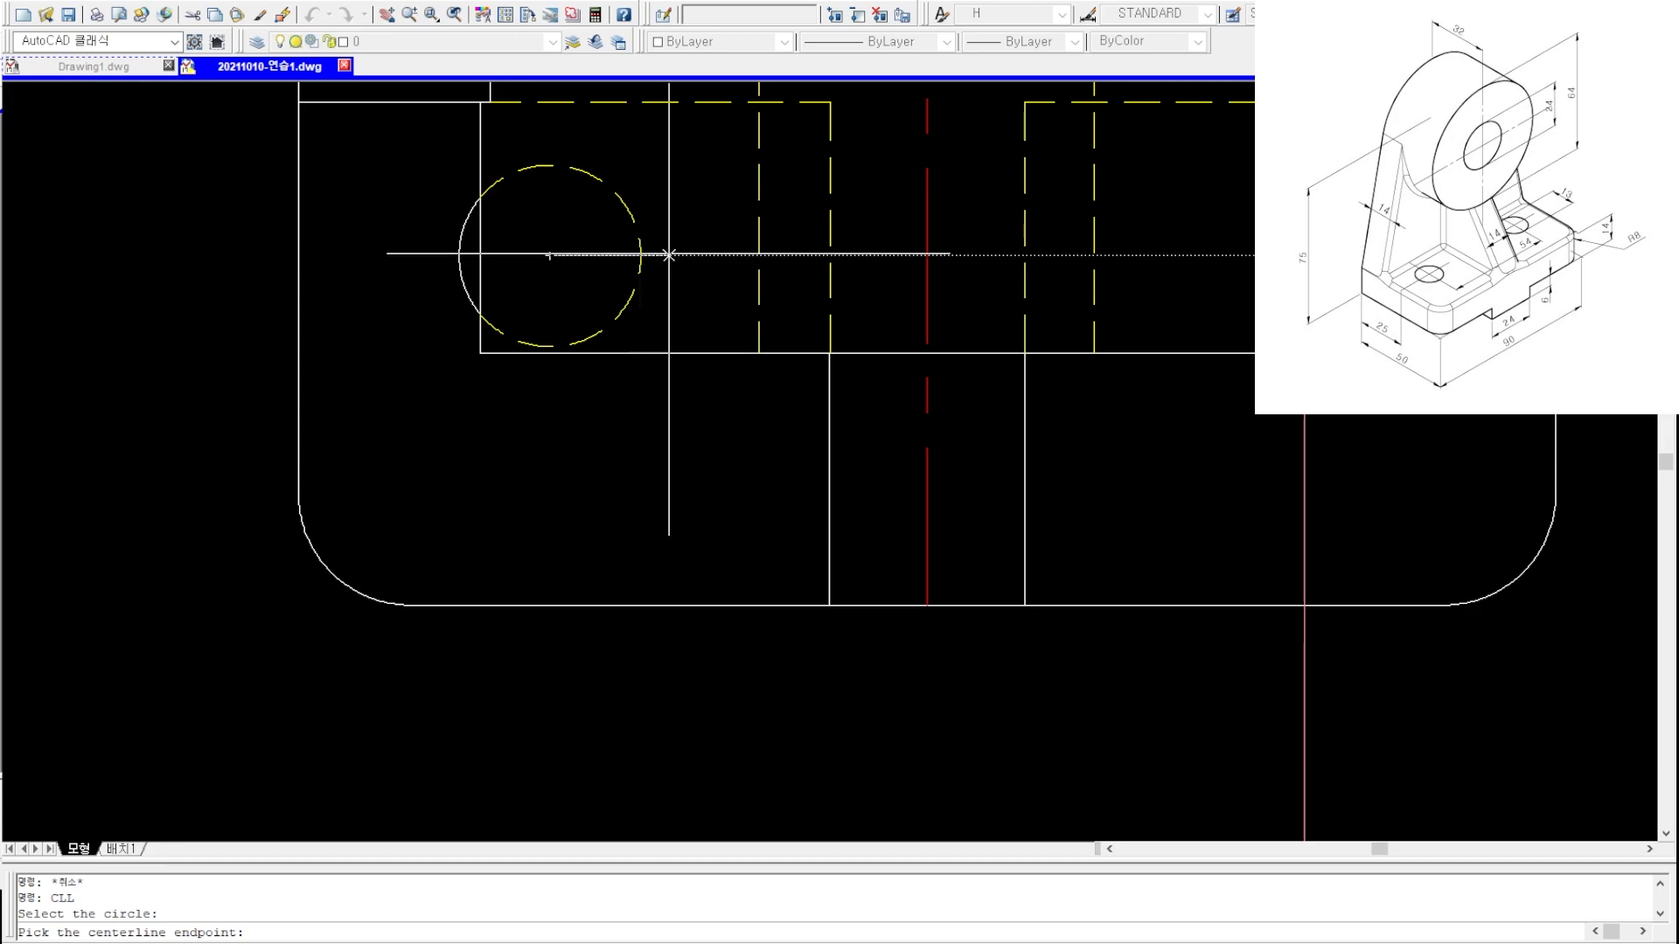
click(670, 254)
key(Escape)
- Mirror the left hole's arcs and centre lines about the top view's vertical centre line, keeping the originals
click(385, 123)
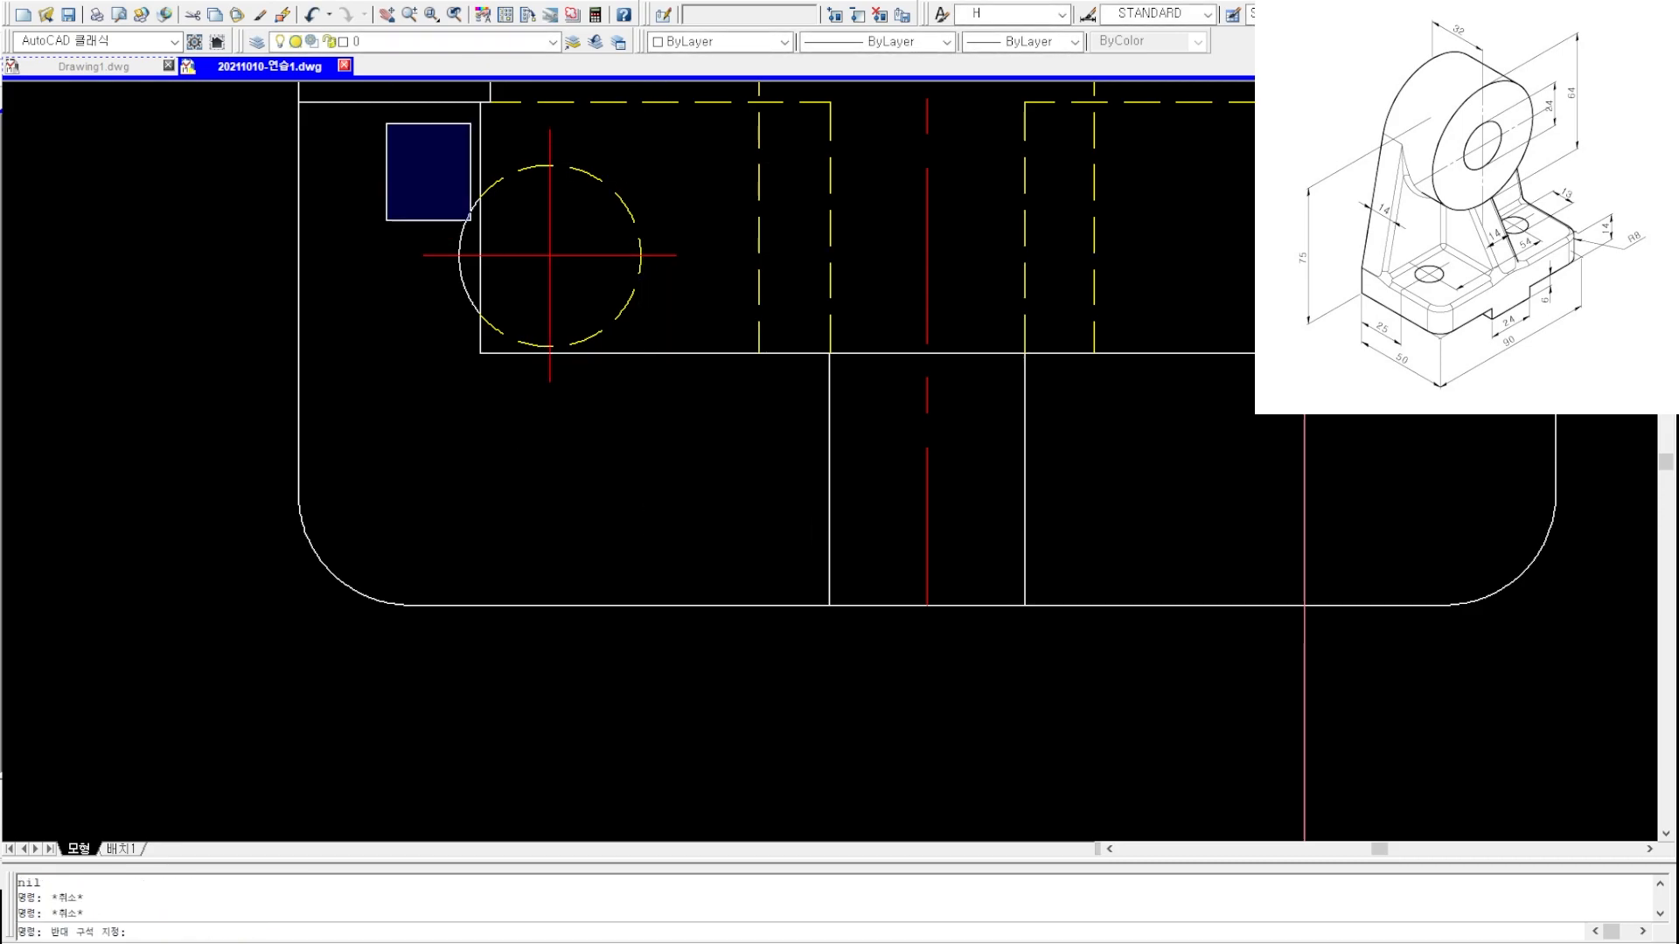
scroll(687, 373, down, 2)
click(697, 374)
scroll(769, 402, down, 2)
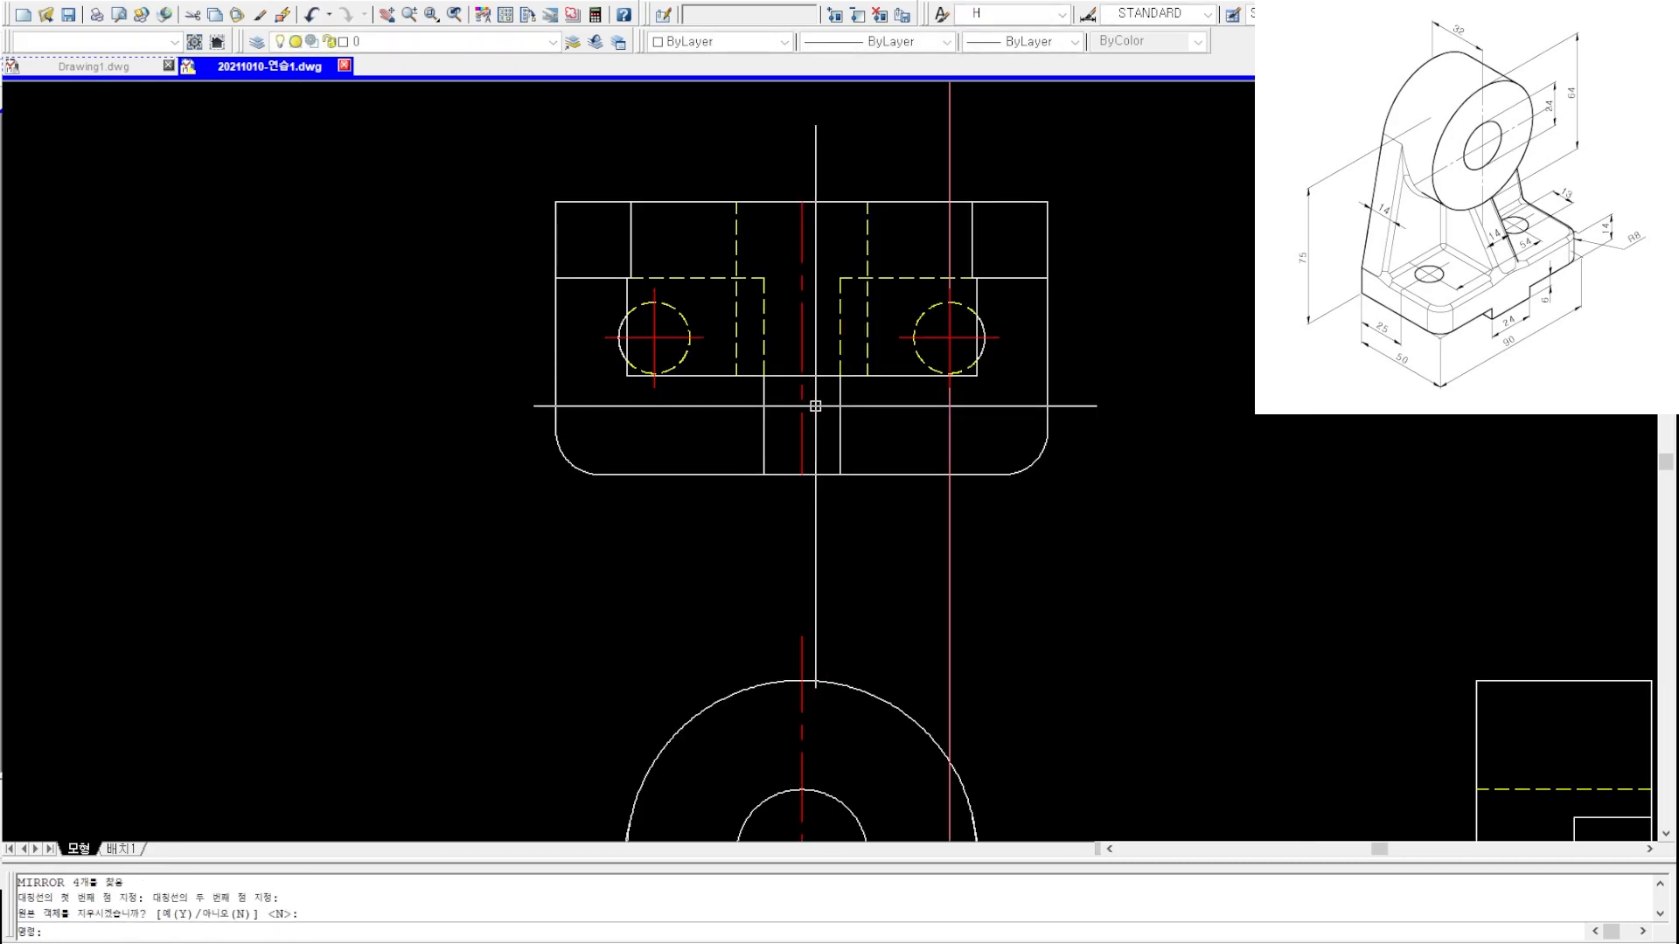
- Erase the leftover vertical construction line through the right base hole in the top view
scroll(945, 432, down, 2)
scroll(938, 430, down, 1)
middle_drag(1044, 437, 843, 371)
click(873, 233)
click(1196, 428)
text(E)
key(Return)
key(Escape)
- Move the top view farther above the front view and the side view farther to its right
click(818, 416)
text(M)
key(Return)
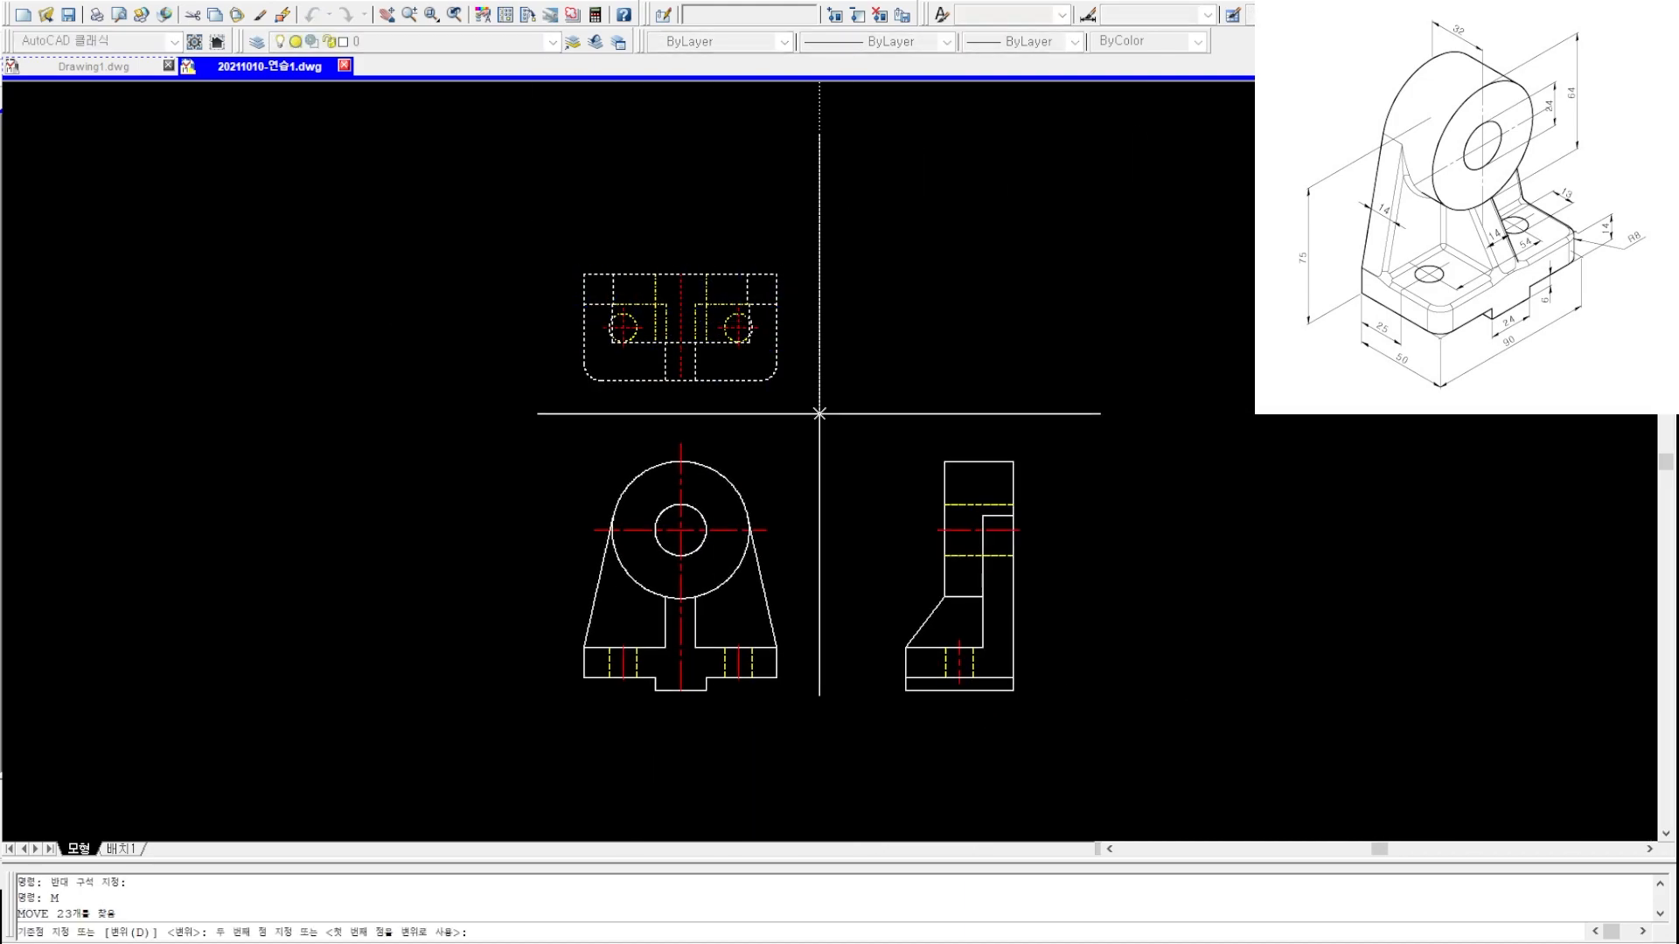
key(Escape)
key(Escape)
click(1057, 729)
text(M)
key(Return)
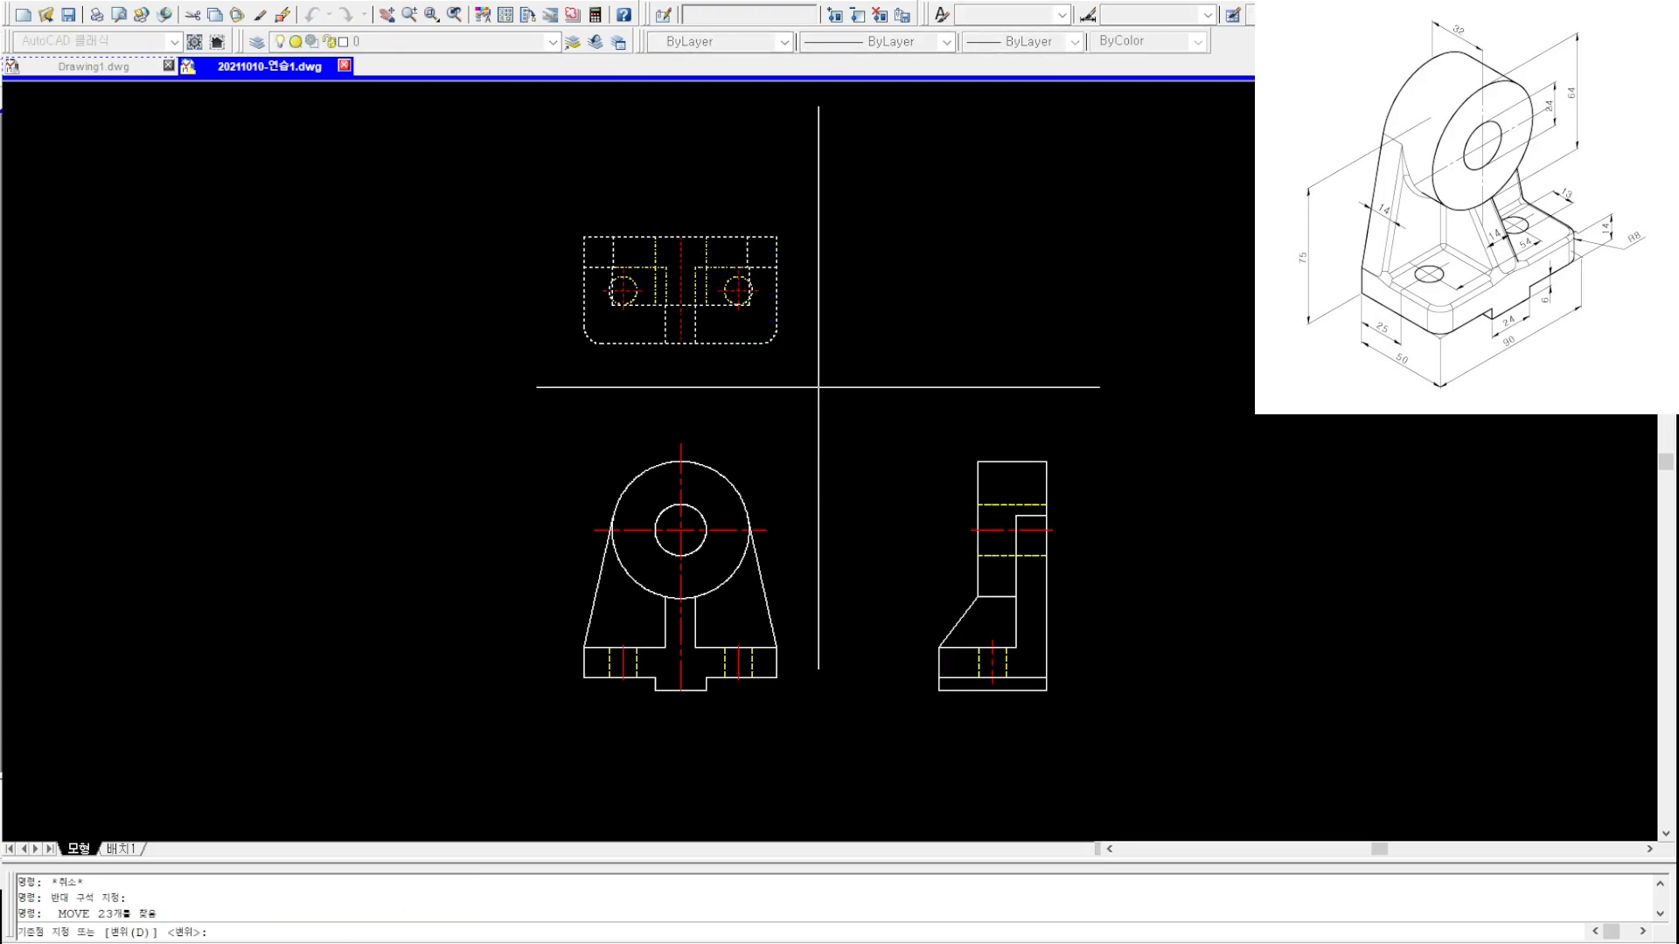
click(814, 390)
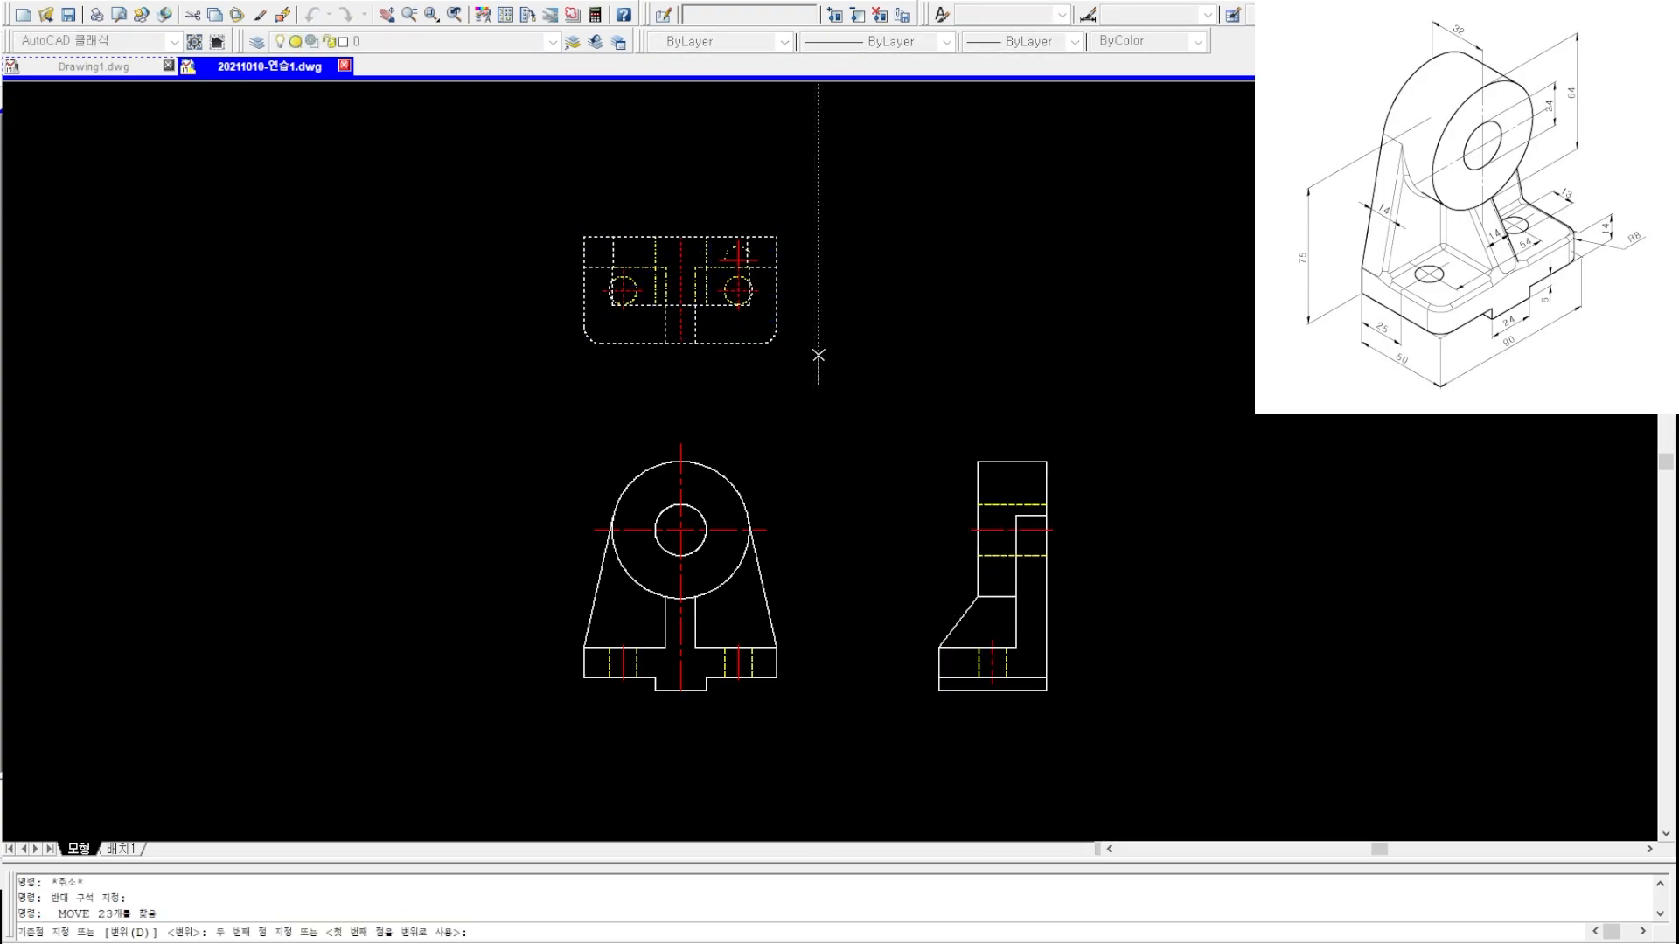
click(817, 357)
click(824, 401)
- Put the visible outlines of all three views on green layer 1 and turn the other layers' display back on
click(807, 425)
click(807, 425)
text(DD)
click(759, 313)
key(Return)
key(Escape)
click(482, 178)
click(1111, 714)
text(1)
key(Escape)
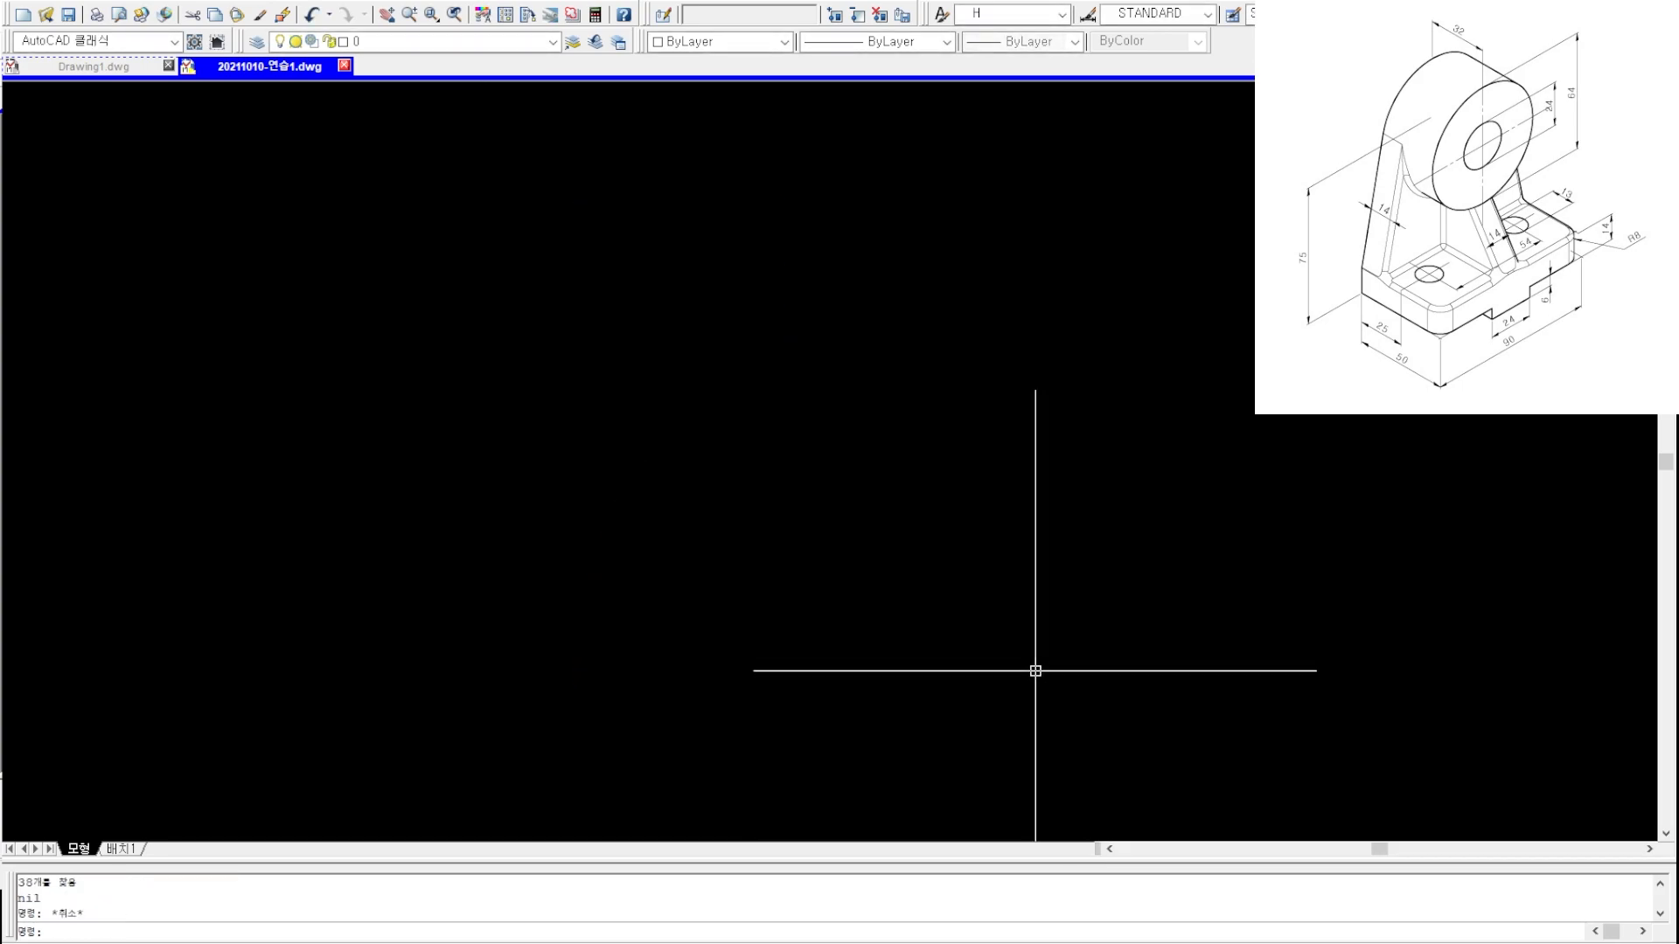
text(22)
key(Escape)
click(806, 424)
click(798, 449)
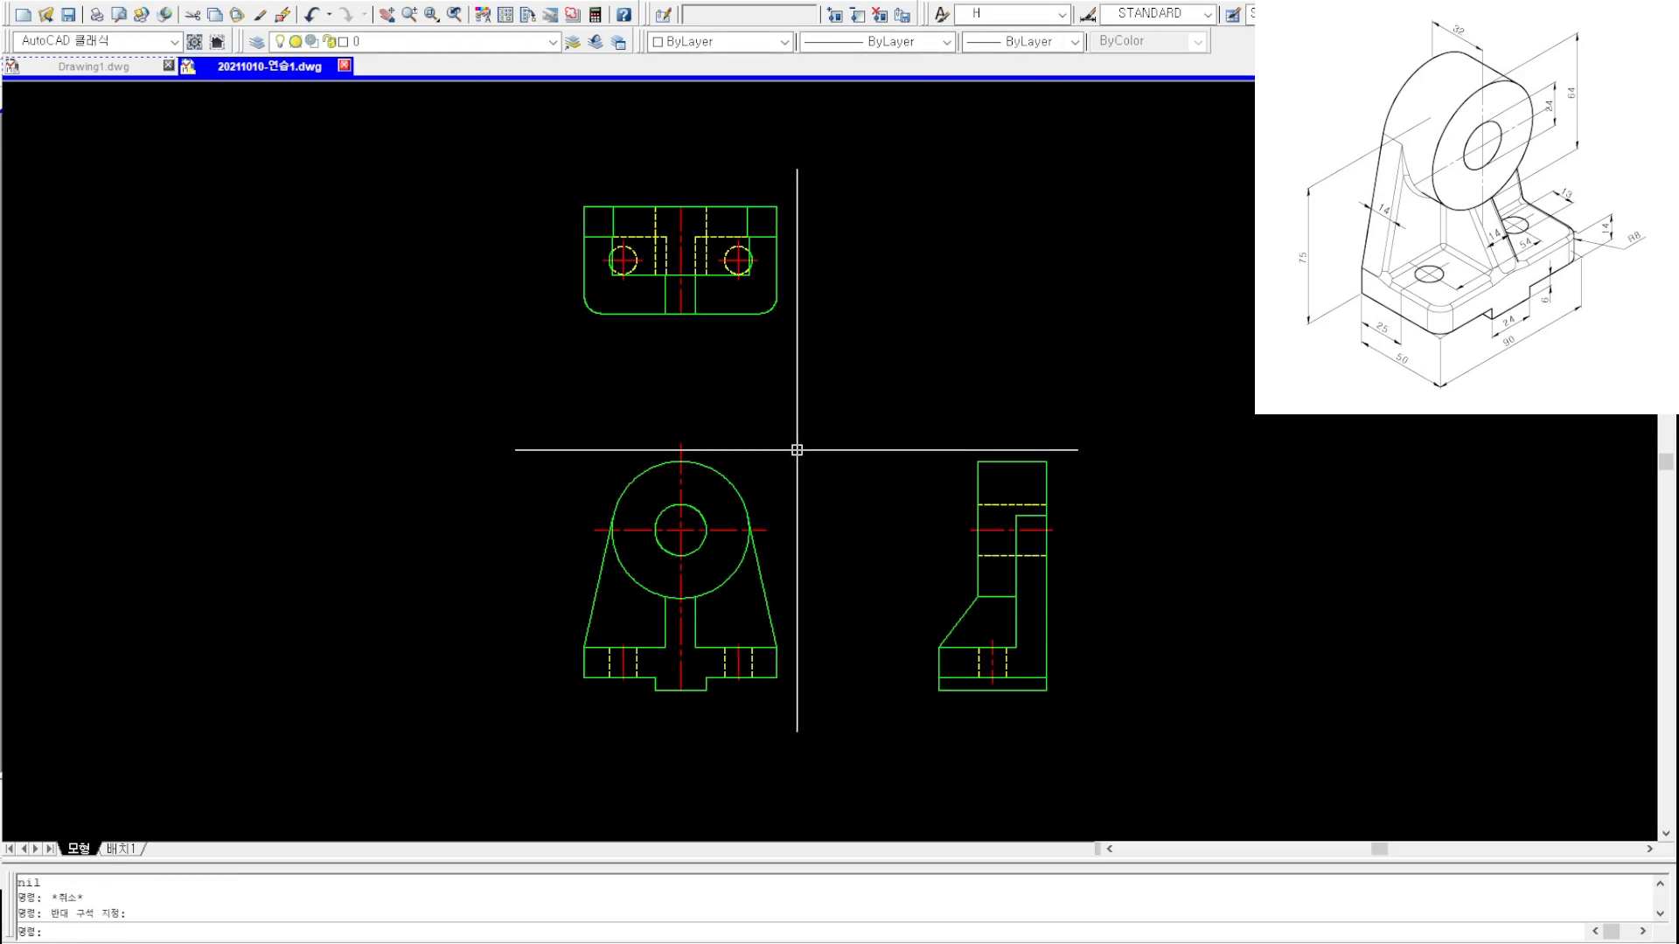
- Dimension the bore's diameter horizontally above the front view and move the dimension line farther up from the boss
text(H1)
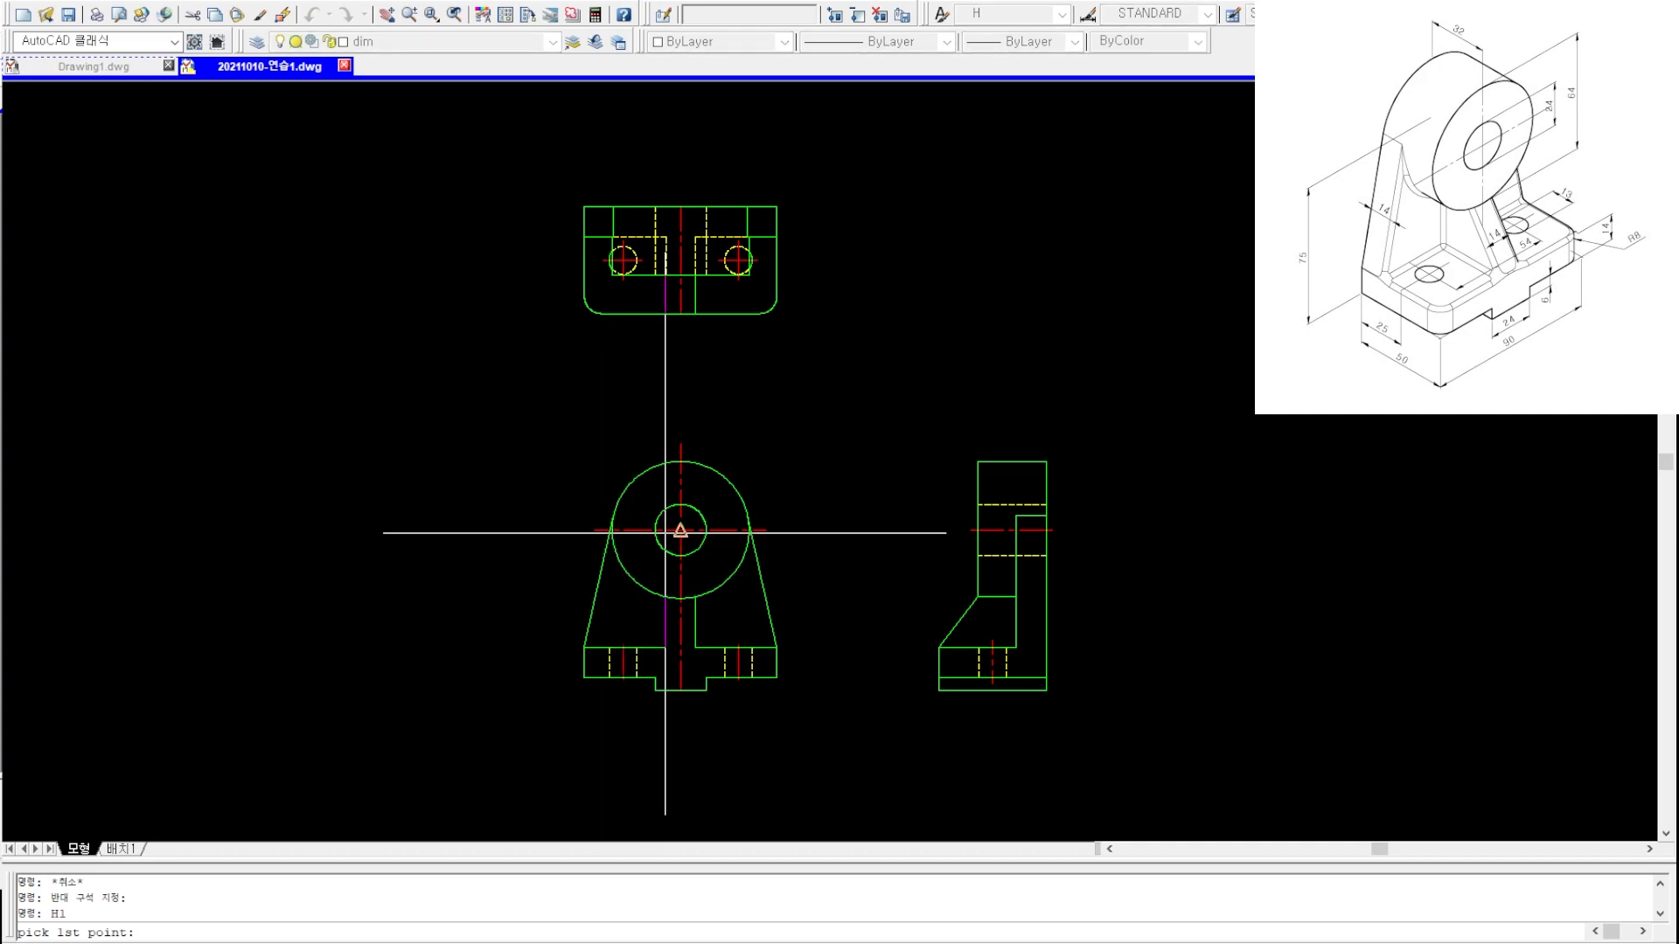
click(689, 465)
key(Escape)
scroll(666, 445, up, 2)
text(m)
click(667, 462)
click(637, 436)
key(space)
click(611, 466)
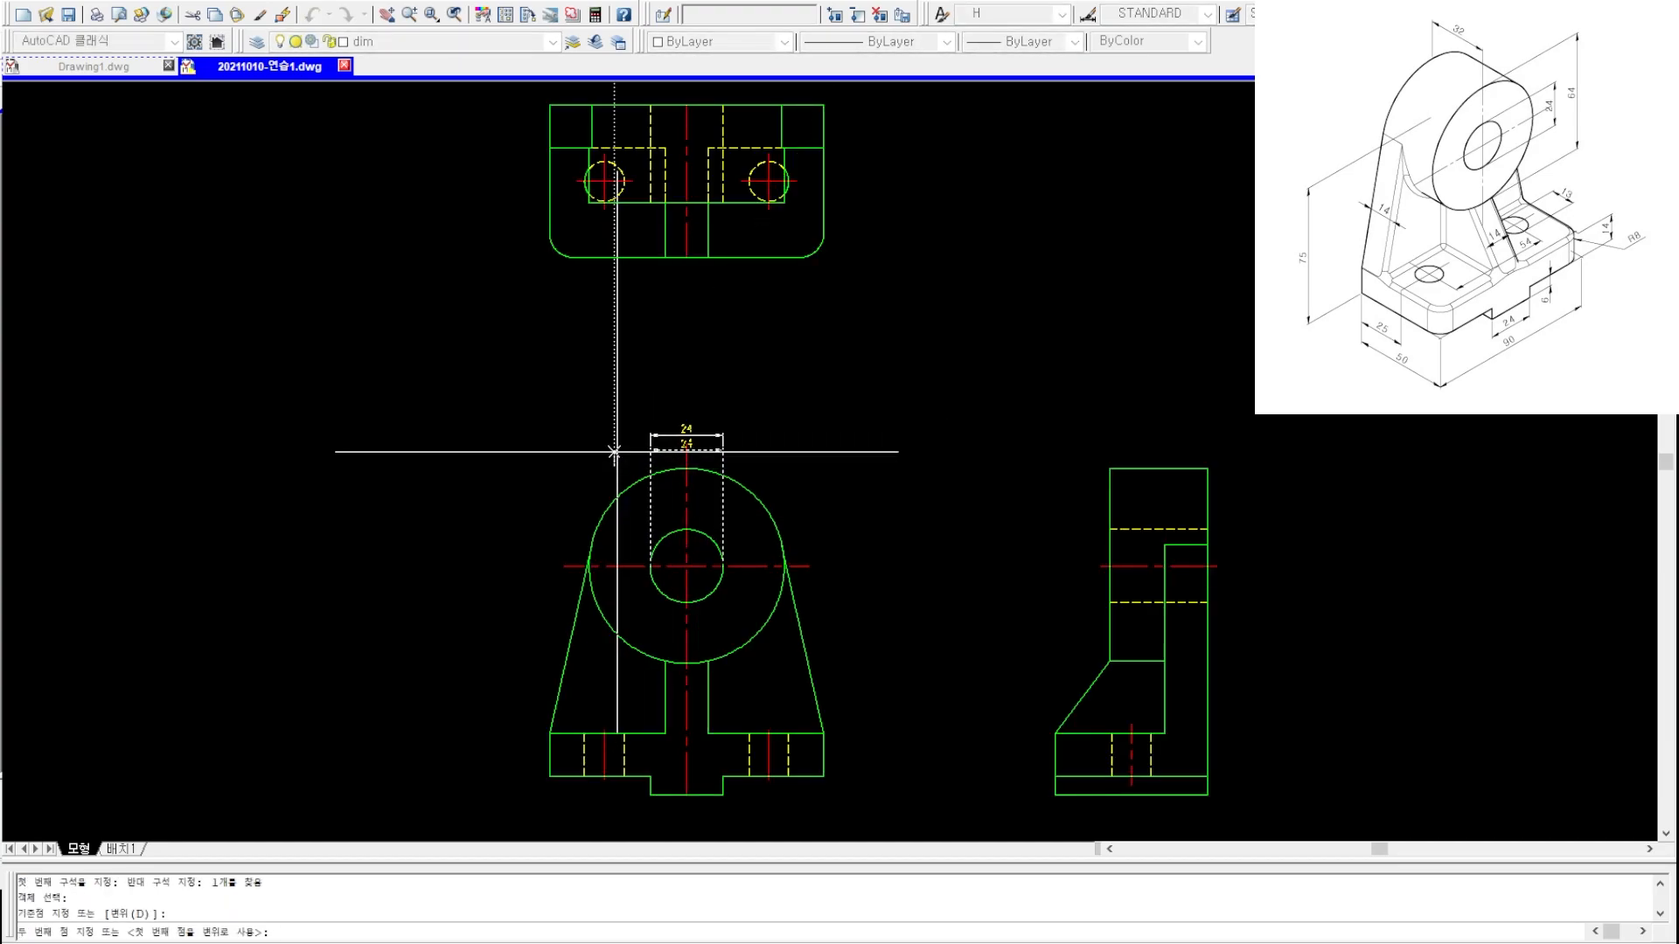
key(Escape)
key(Escape)
- Dimension the central rib's width and the boss's outer diameter above the front view
text(h1)
key(space)
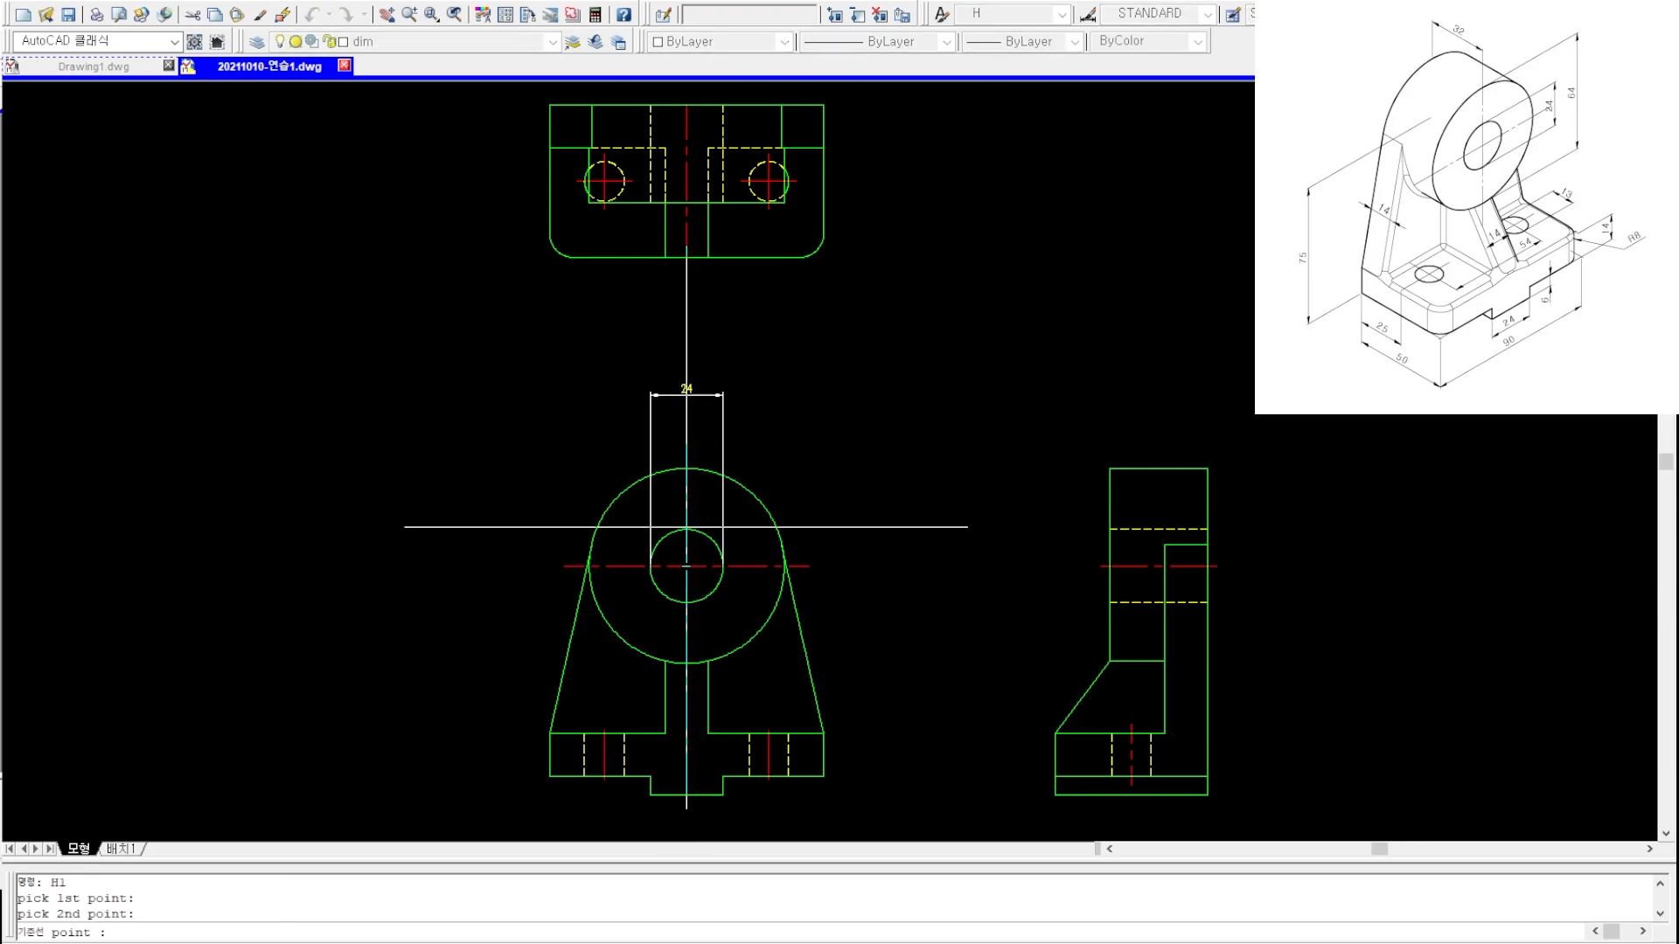
click(686, 395)
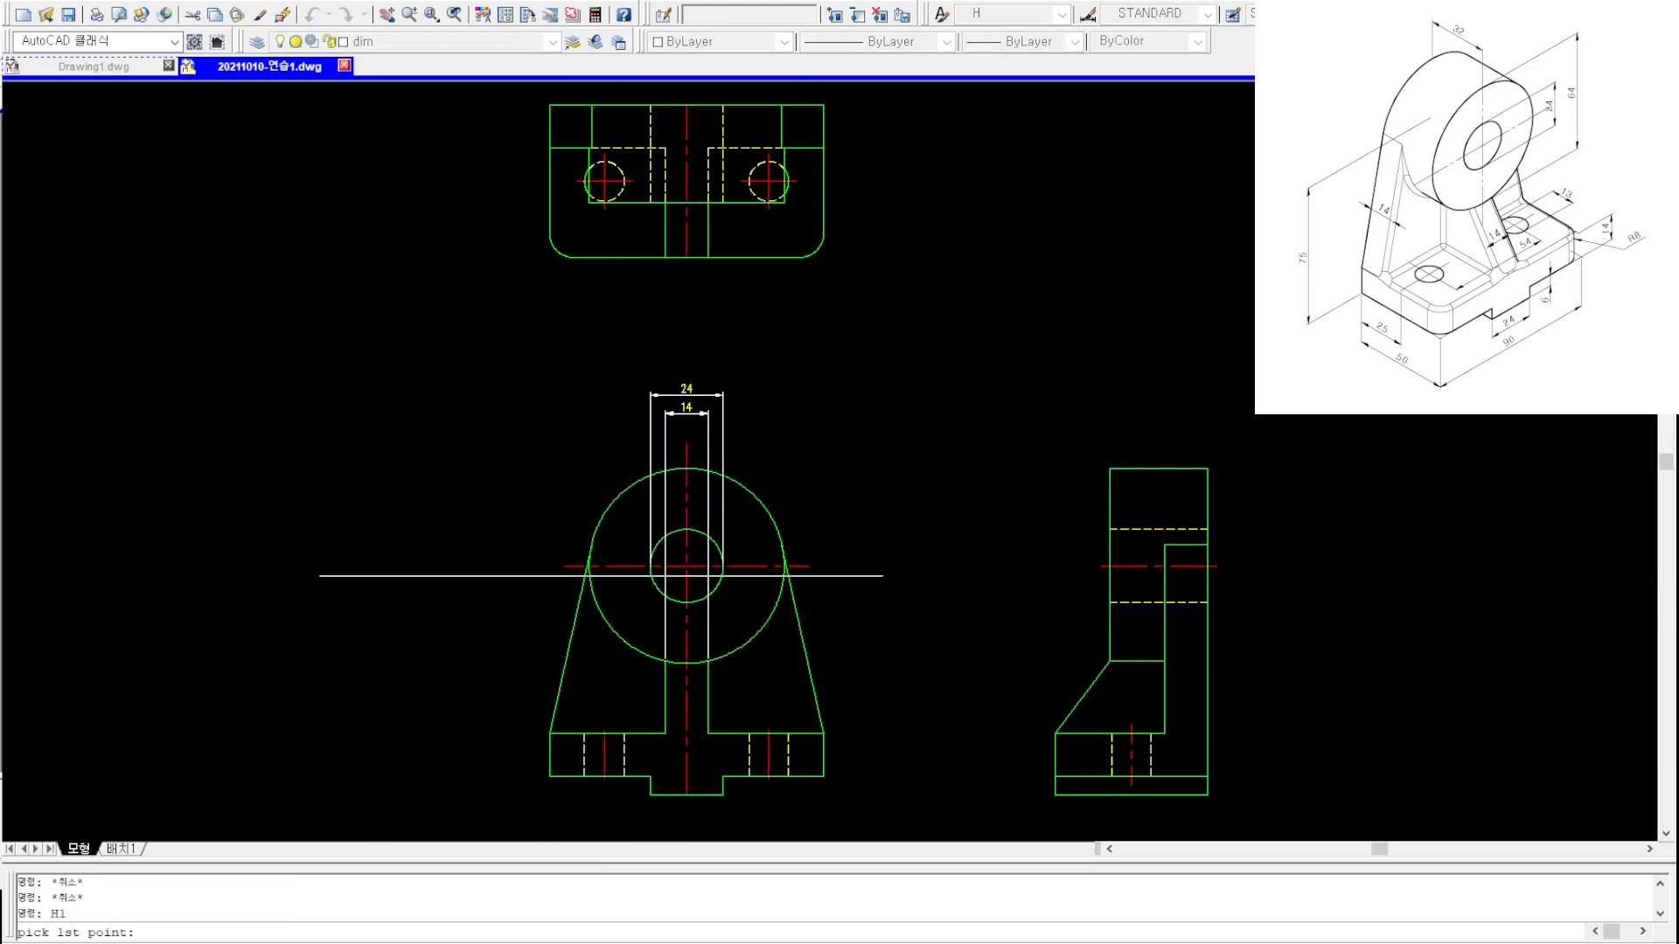
click(589, 567)
click(700, 395)
click(687, 360)
key(Escape)
key(Escape)
- Reposition the boss diameter's dimension line for even spacing using temporary construction lines, and erase those lines
scroll(687, 410, up, 5)
text(cc)
key(space)
key(Escape)
key(Escape)
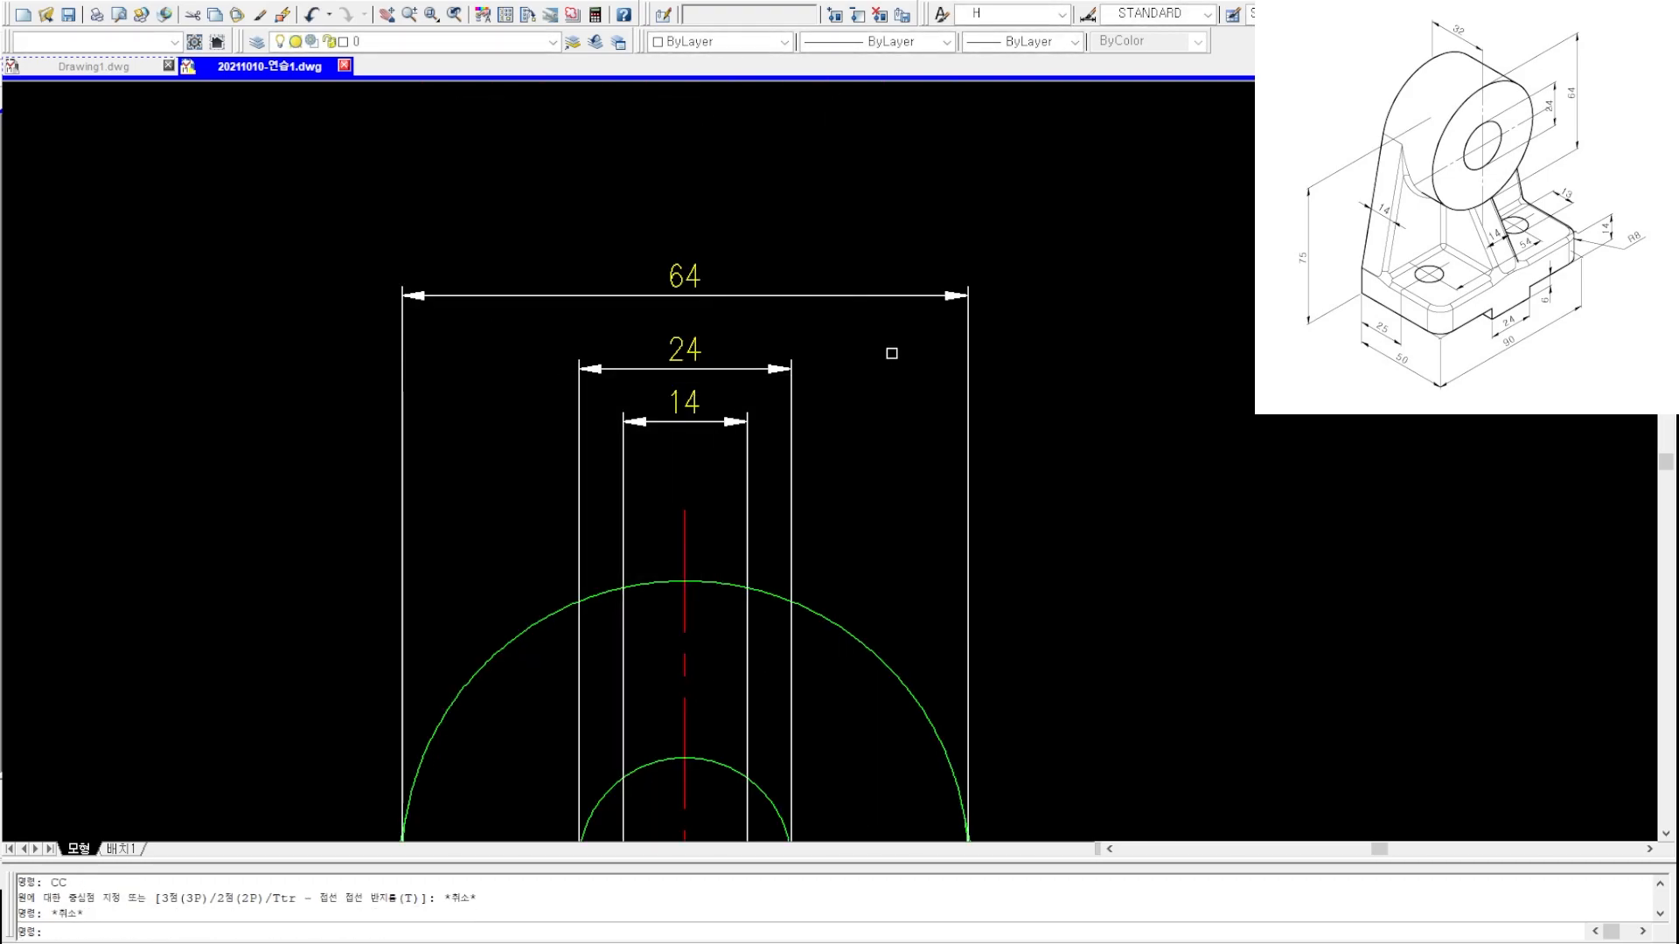
text(xh)
key(space)
click(790, 369)
key(Escape)
key(Escape)
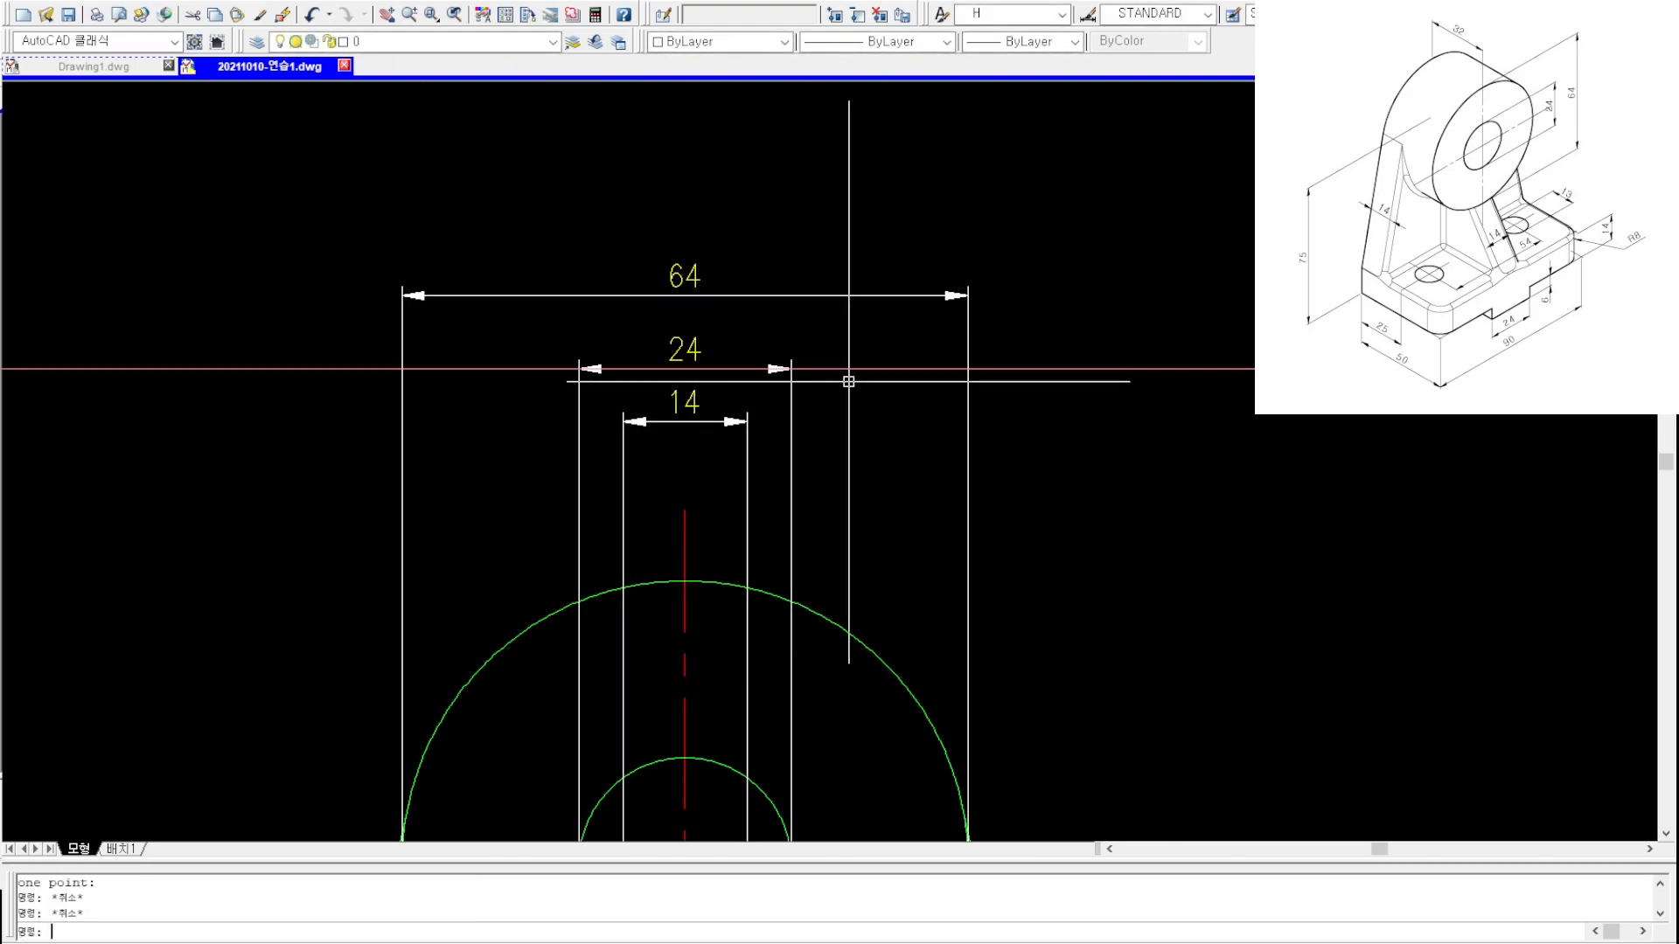
click(889, 295)
click(968, 295)
click(968, 316)
key(Escape)
click(1090, 296)
click(1062, 428)
text(e)
scroll(983, 391, down, 3)
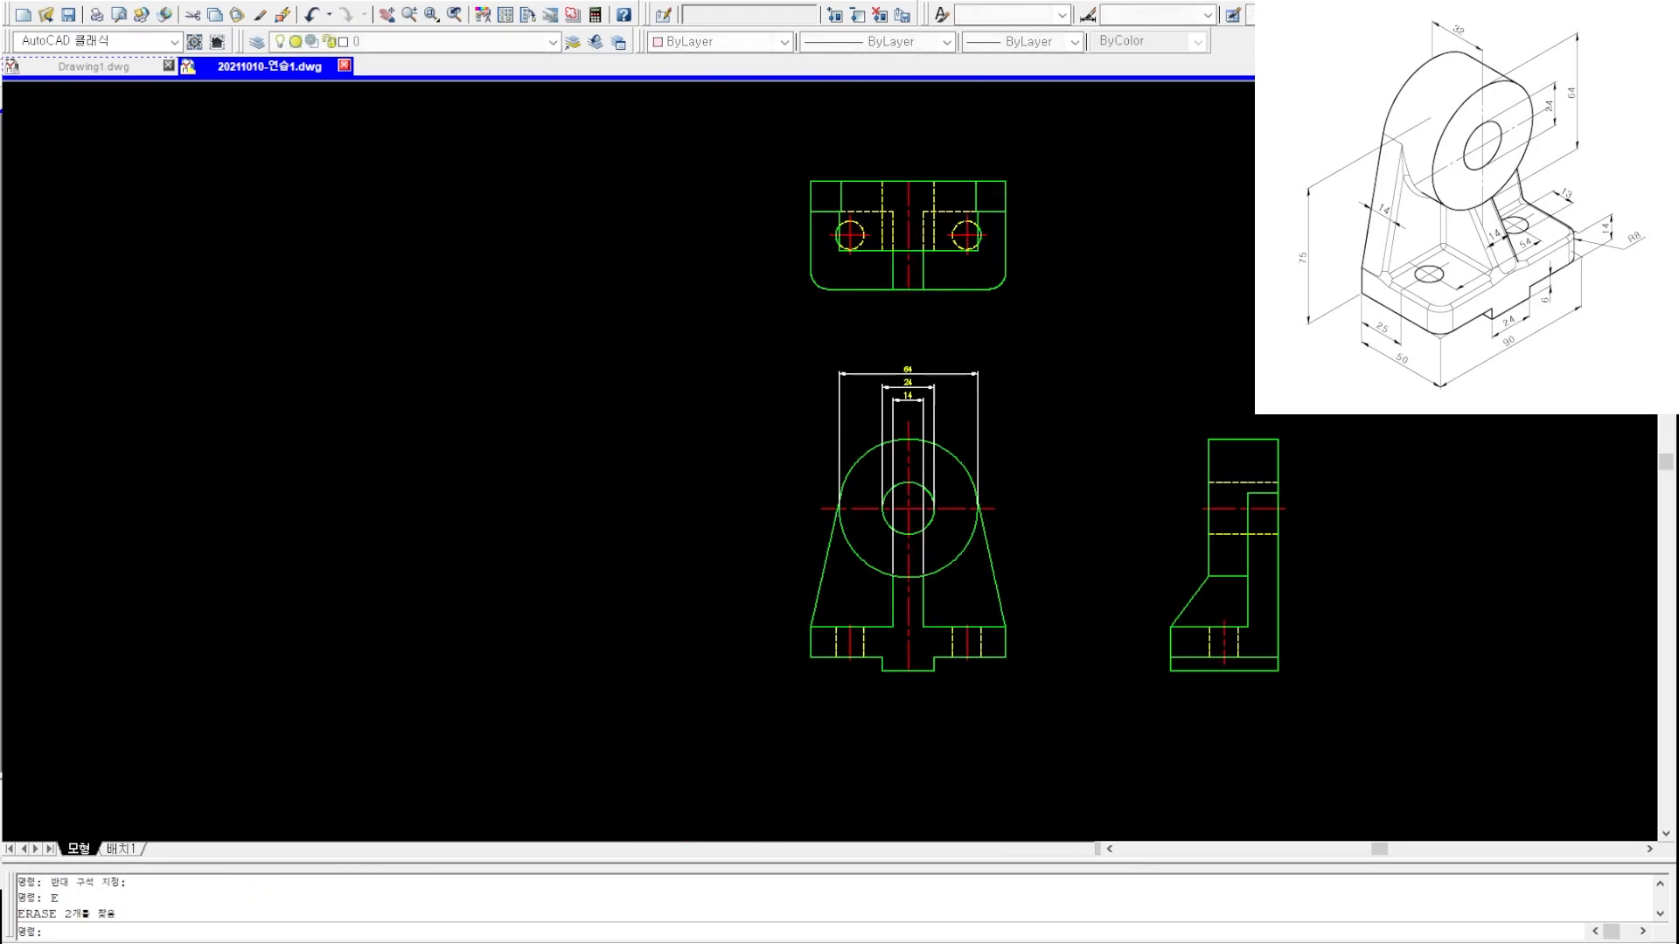
- Dimension the base's two half-widths from the vertical centre line in a continuous chain above the front view
middle_drag(941, 483, 882, 404)
key(Escape)
text(h1)
key(space)
click(774, 461)
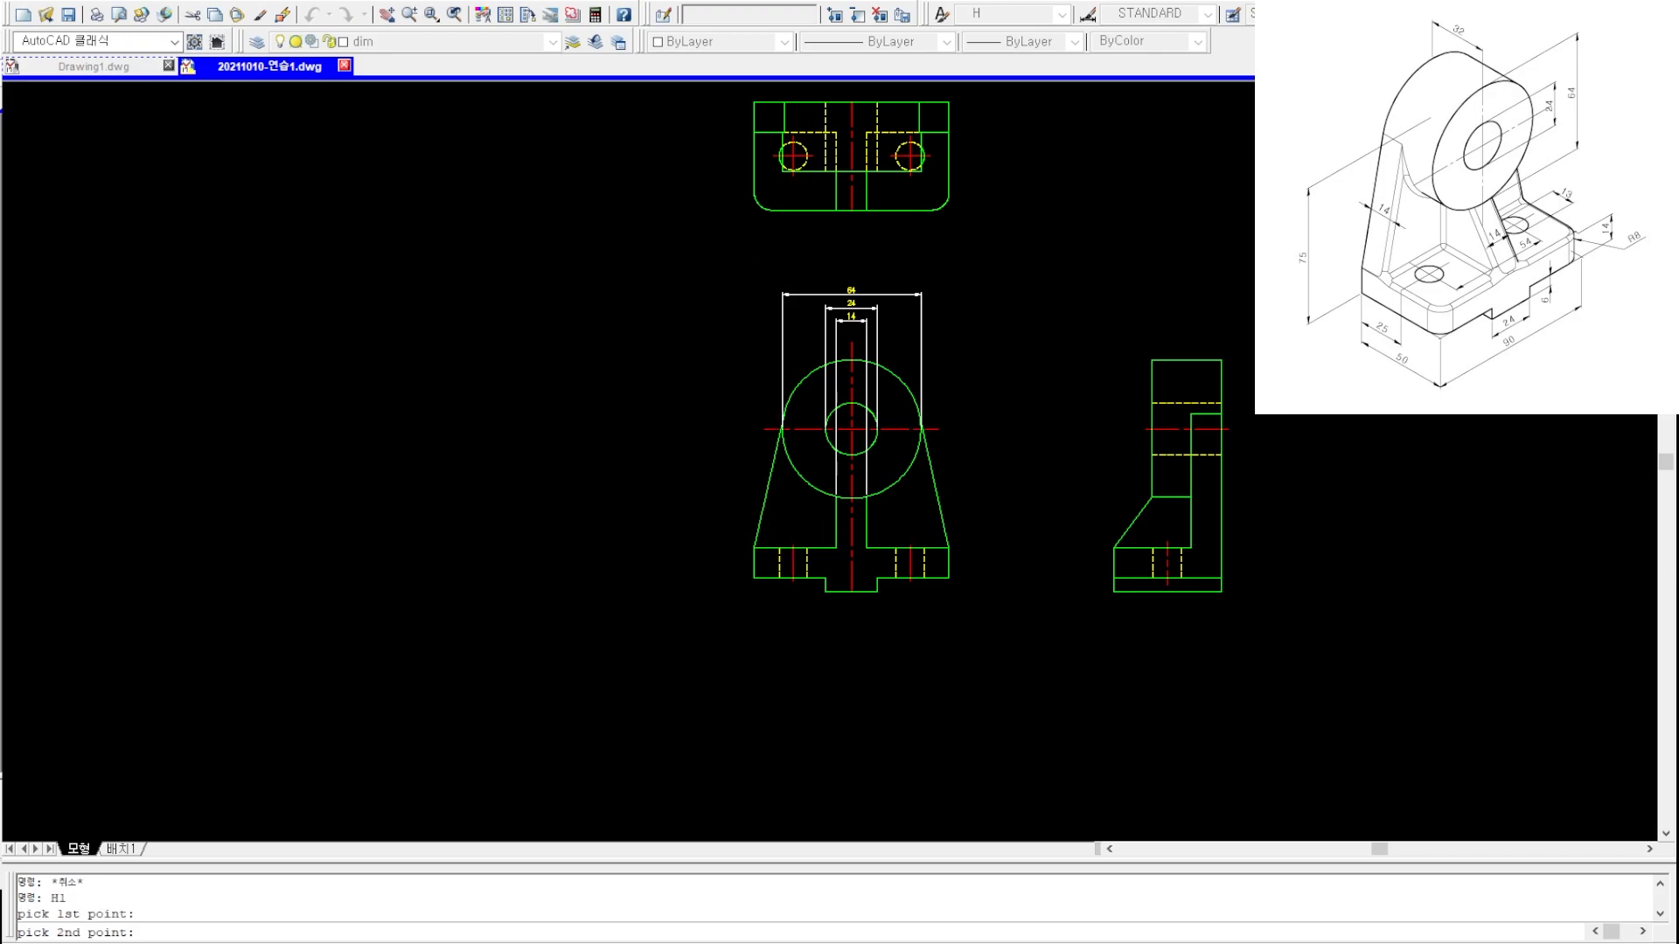
scroll(851, 301, up, 2)
click(854, 293)
click(844, 259)
text(dc)
key(space)
click(990, 655)
key(Escape)
- Dimension the base's overall width above the half-widths and break the middle extension line across the inner dimensions
text(h1)
key(space)
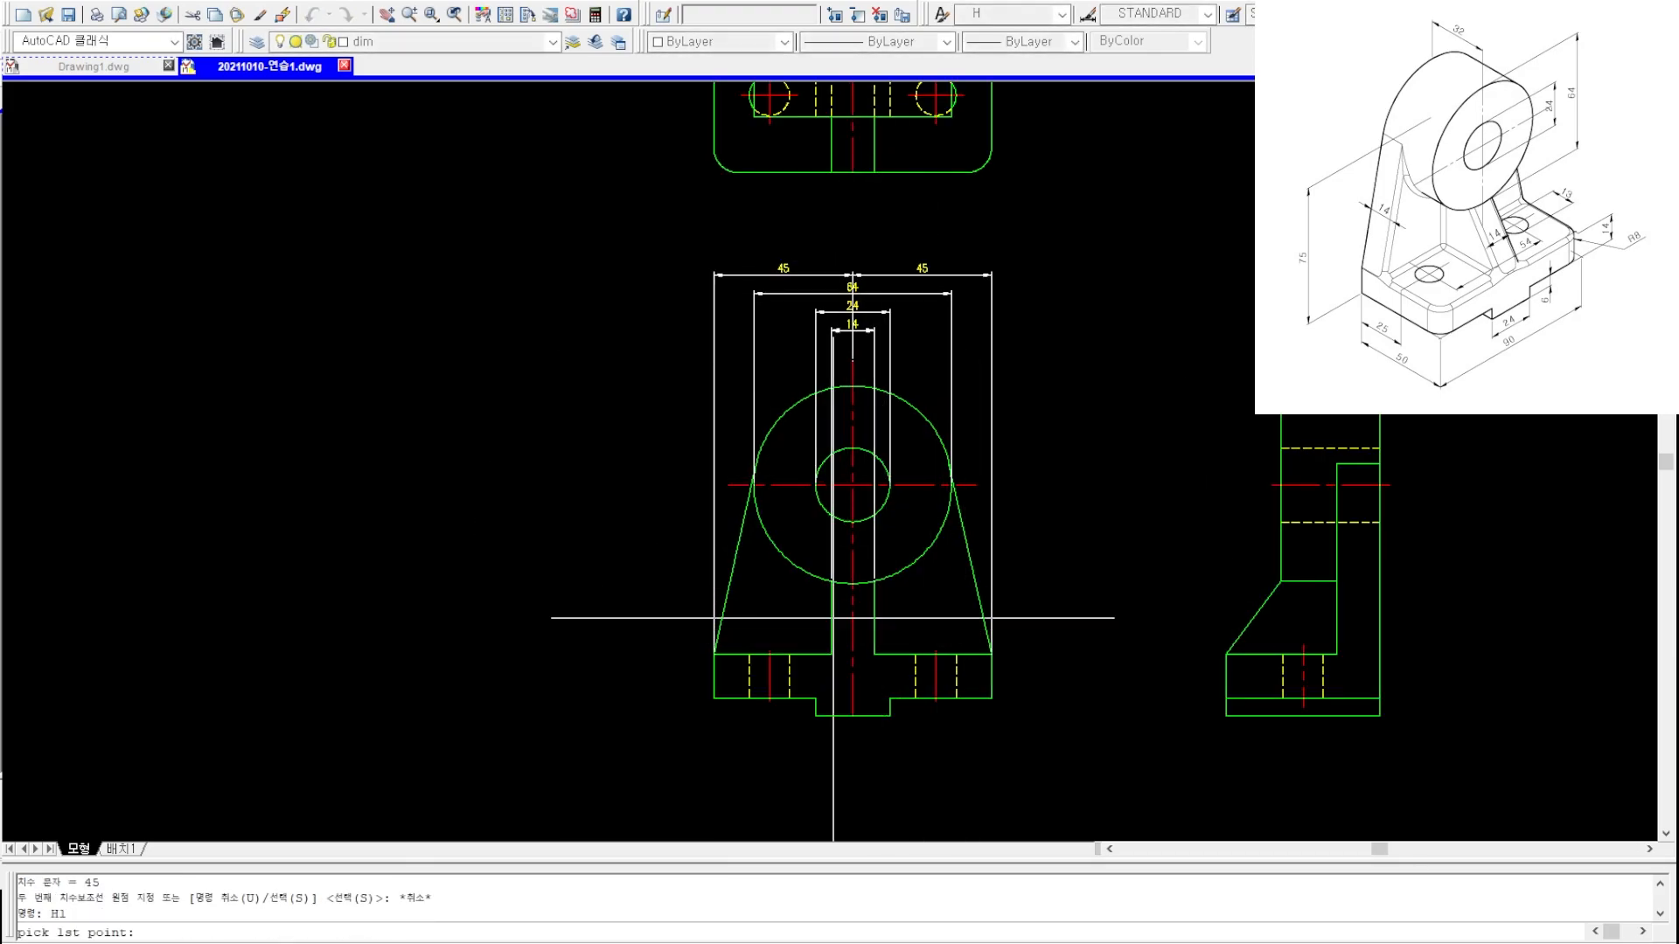
click(985, 637)
click(961, 277)
scroll(863, 318, up, 3)
key(Escape)
text(db)
key(space)
click(856, 357)
click(817, 366)
key(Escape)
key(Escape)
key(Escape)
- Dimension the underside of the front view in a continuous chain across the left shoulder, central key and right shoulder
scroll(787, 525, down, 4)
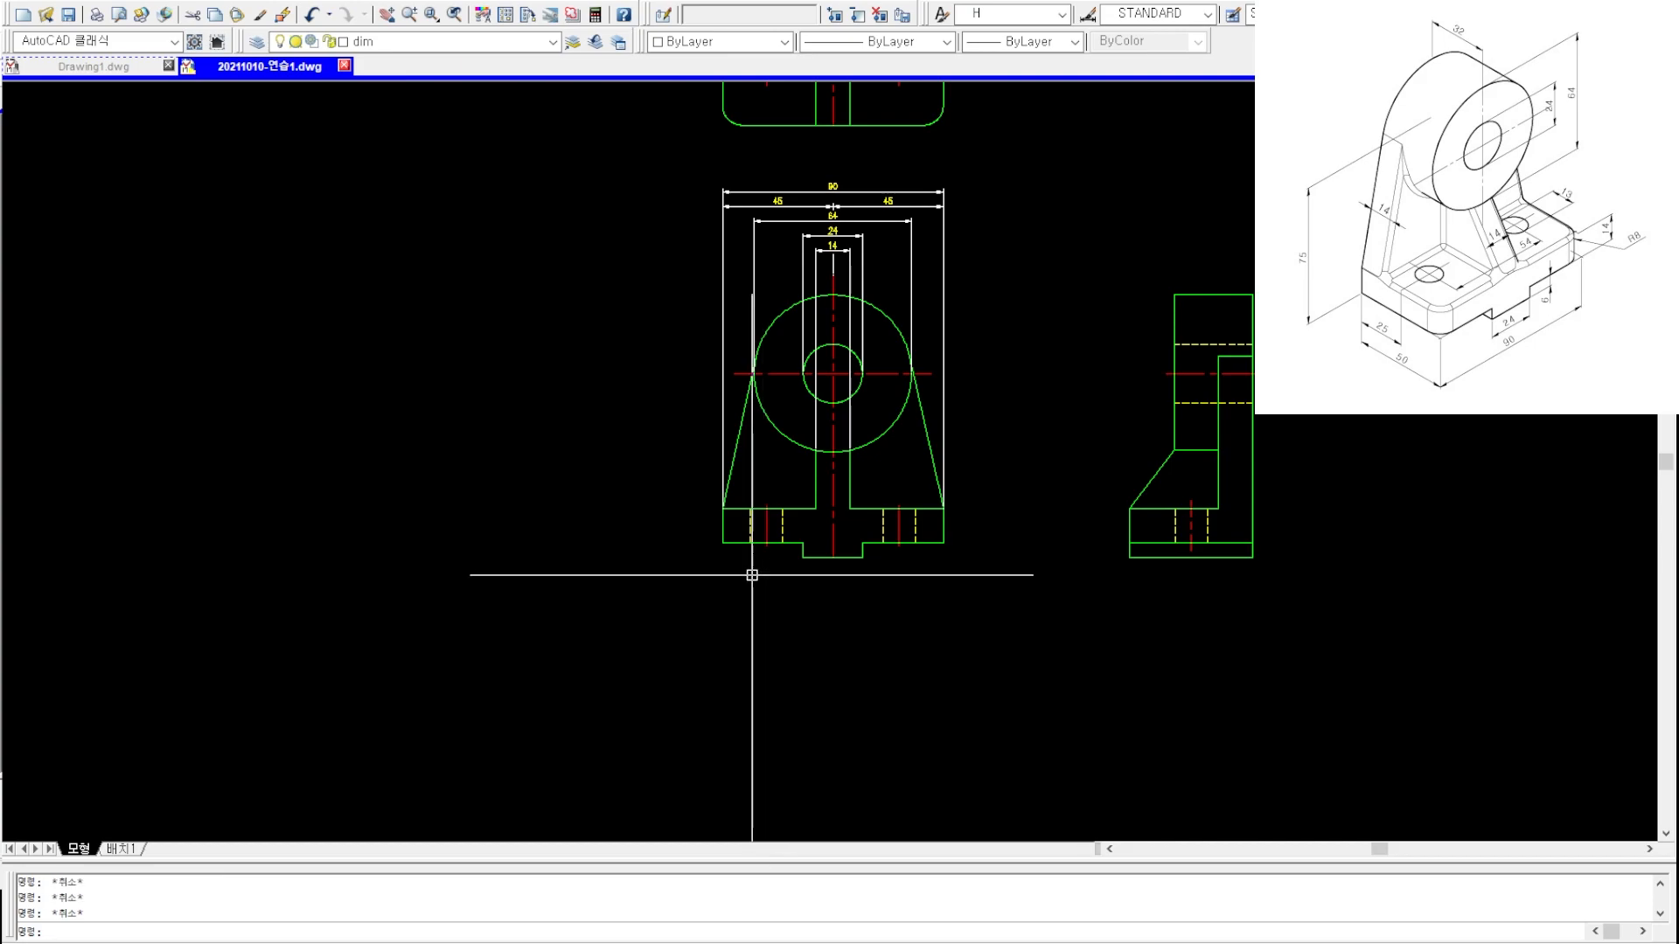
text(H1)
key(space)
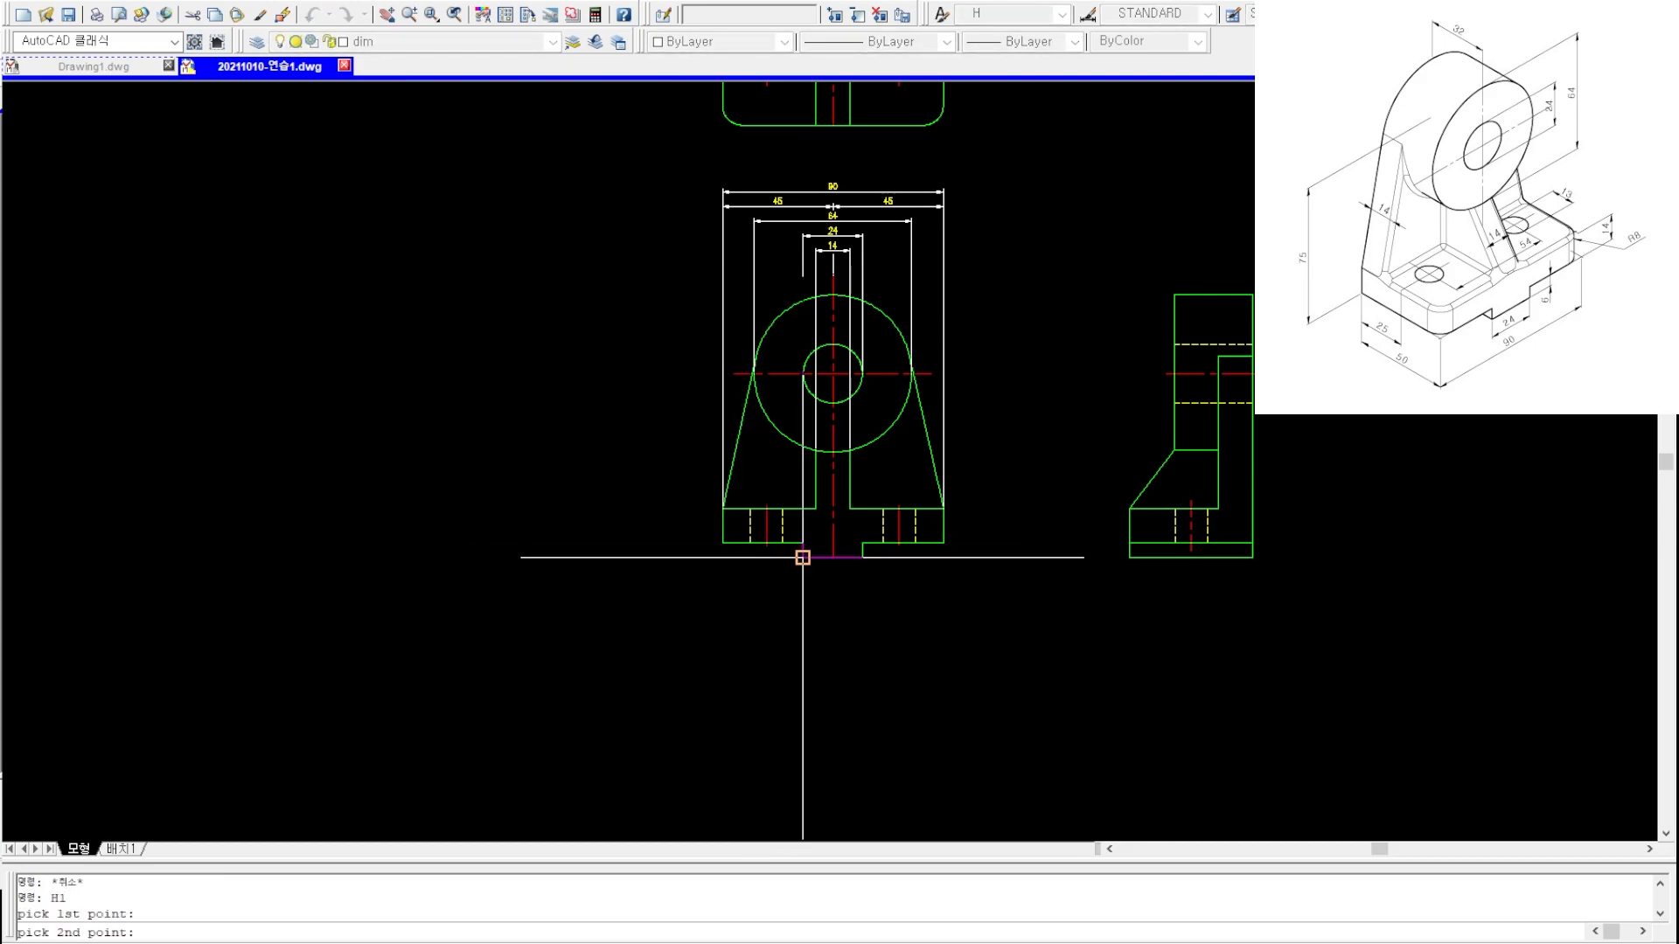
click(803, 560)
text(c)
key(space)
key(Escape)
text(dc)
key(space)
click(863, 557)
click(943, 545)
scroll(761, 569, up, 2)
- Stretch the three chained dimensions below the front view 12 mm farther down
key(Escape)
text(s)
key(space)
click(1042, 594)
click(635, 552)
key(space)
click(621, 570)
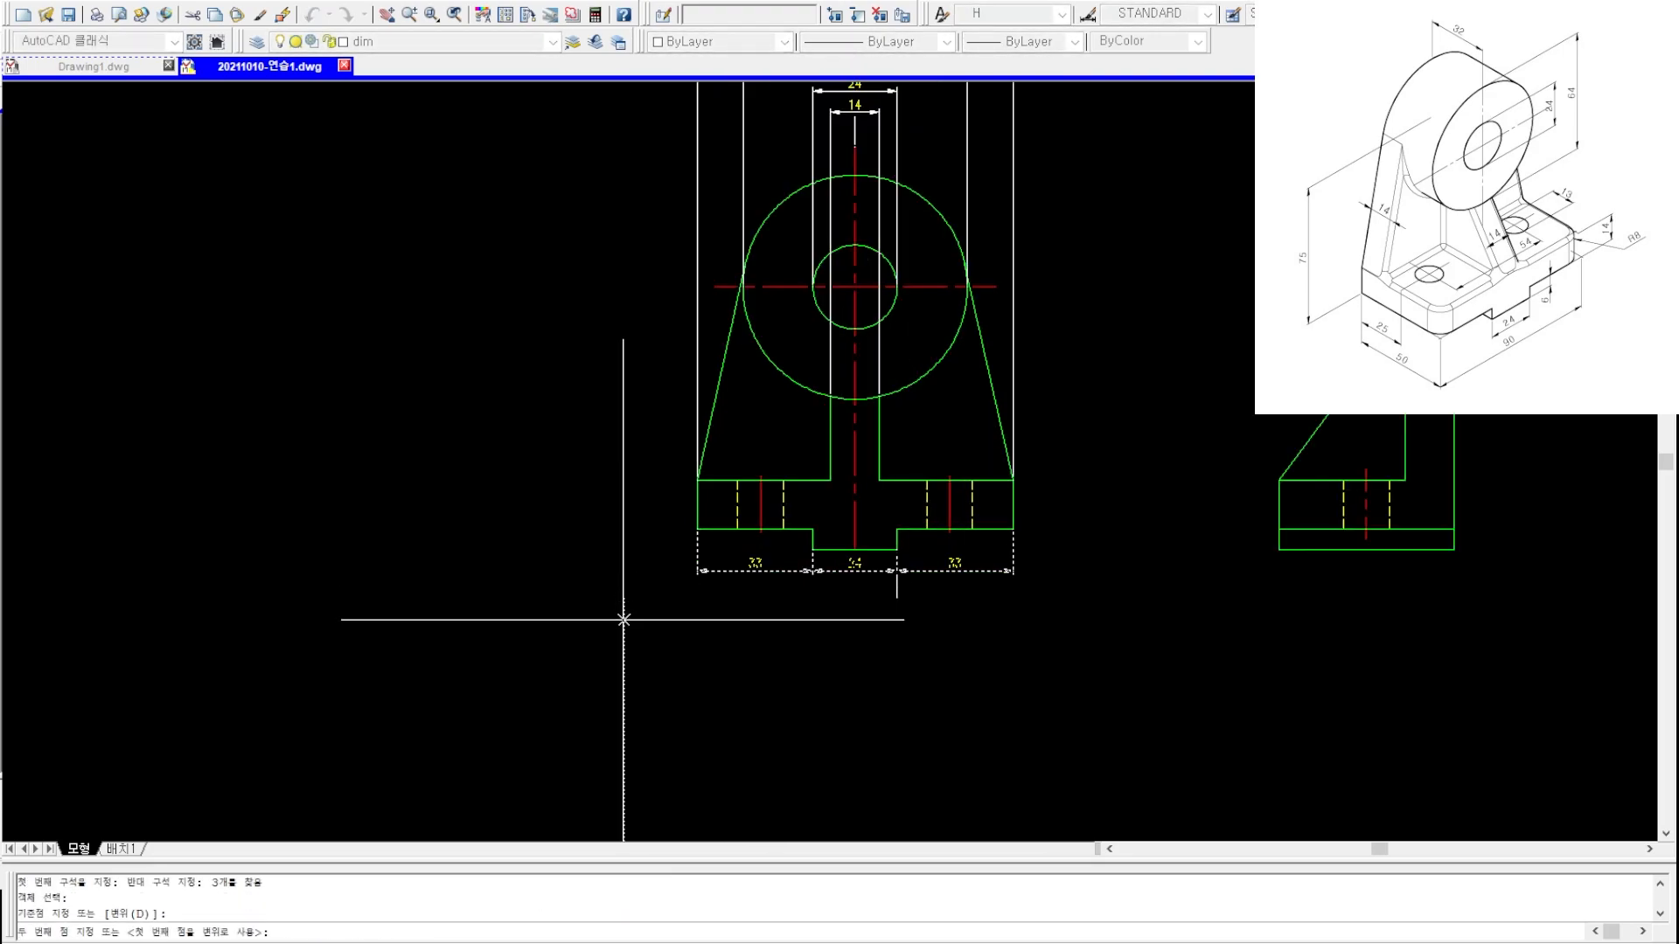
text(12)
key(space)
key(Escape)
key(Escape)
- Dimension the bottom key's height and the base plate's thickness vertically beside the front view
scroll(834, 569, up, 2)
text(v1)
click(829, 542)
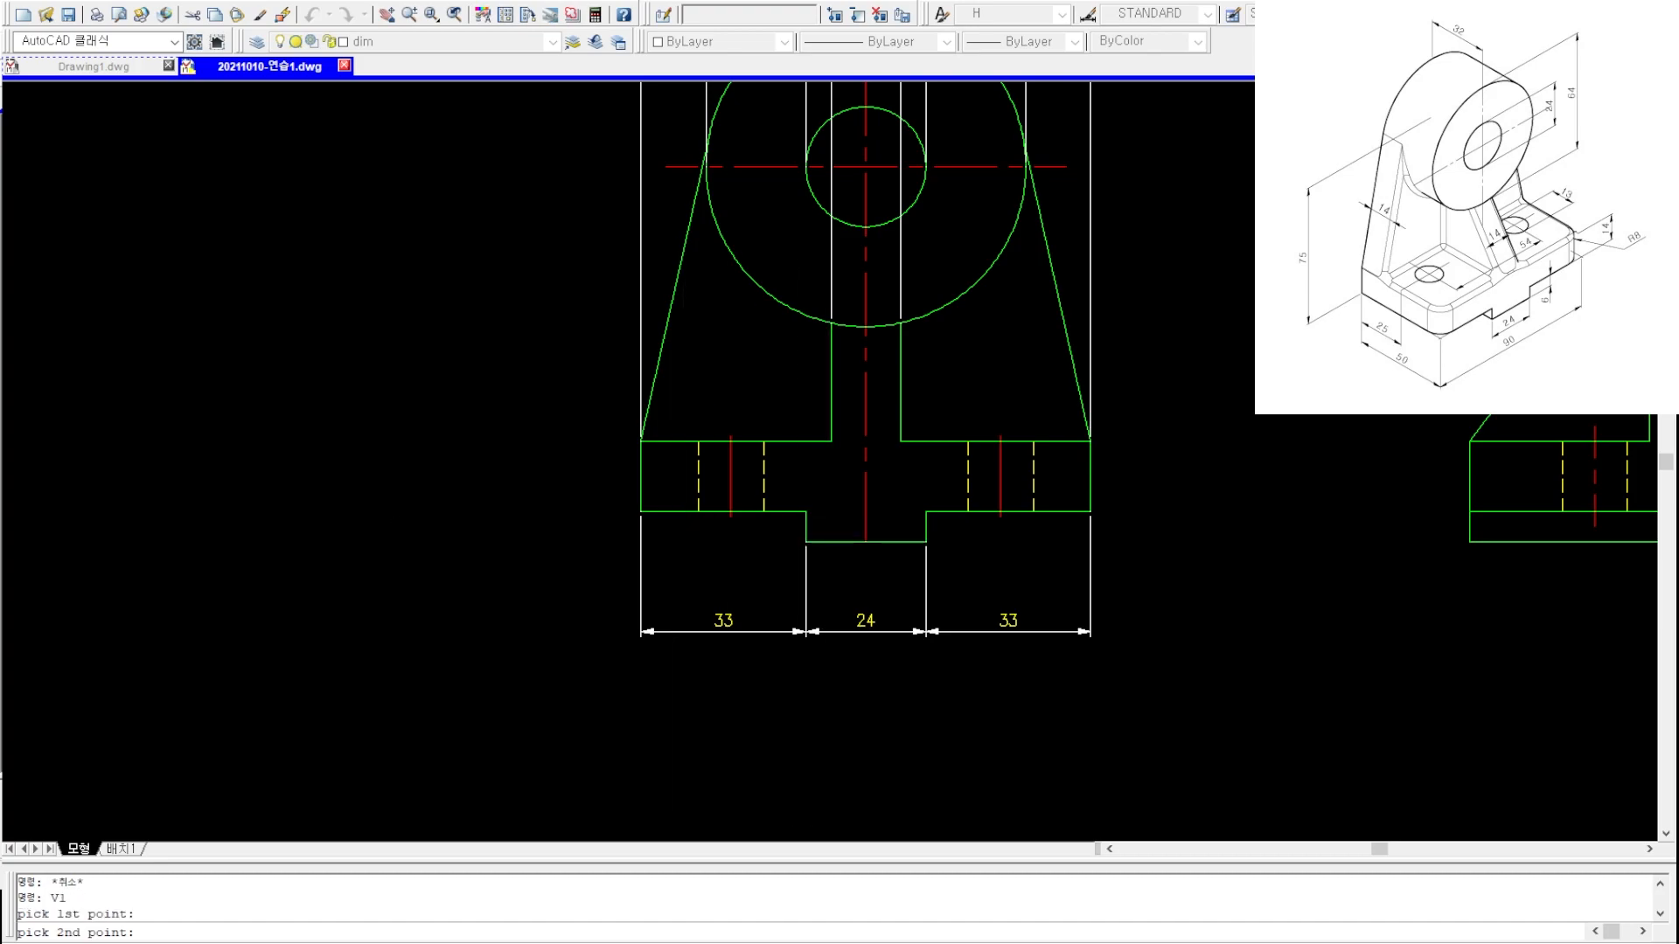
click(604, 512)
click(640, 442)
key(Escape)
key(Escape)
- Dimension the base's full height including the key, and continue the chain up to the bore's centre line
text(v1)
key(space)
click(806, 542)
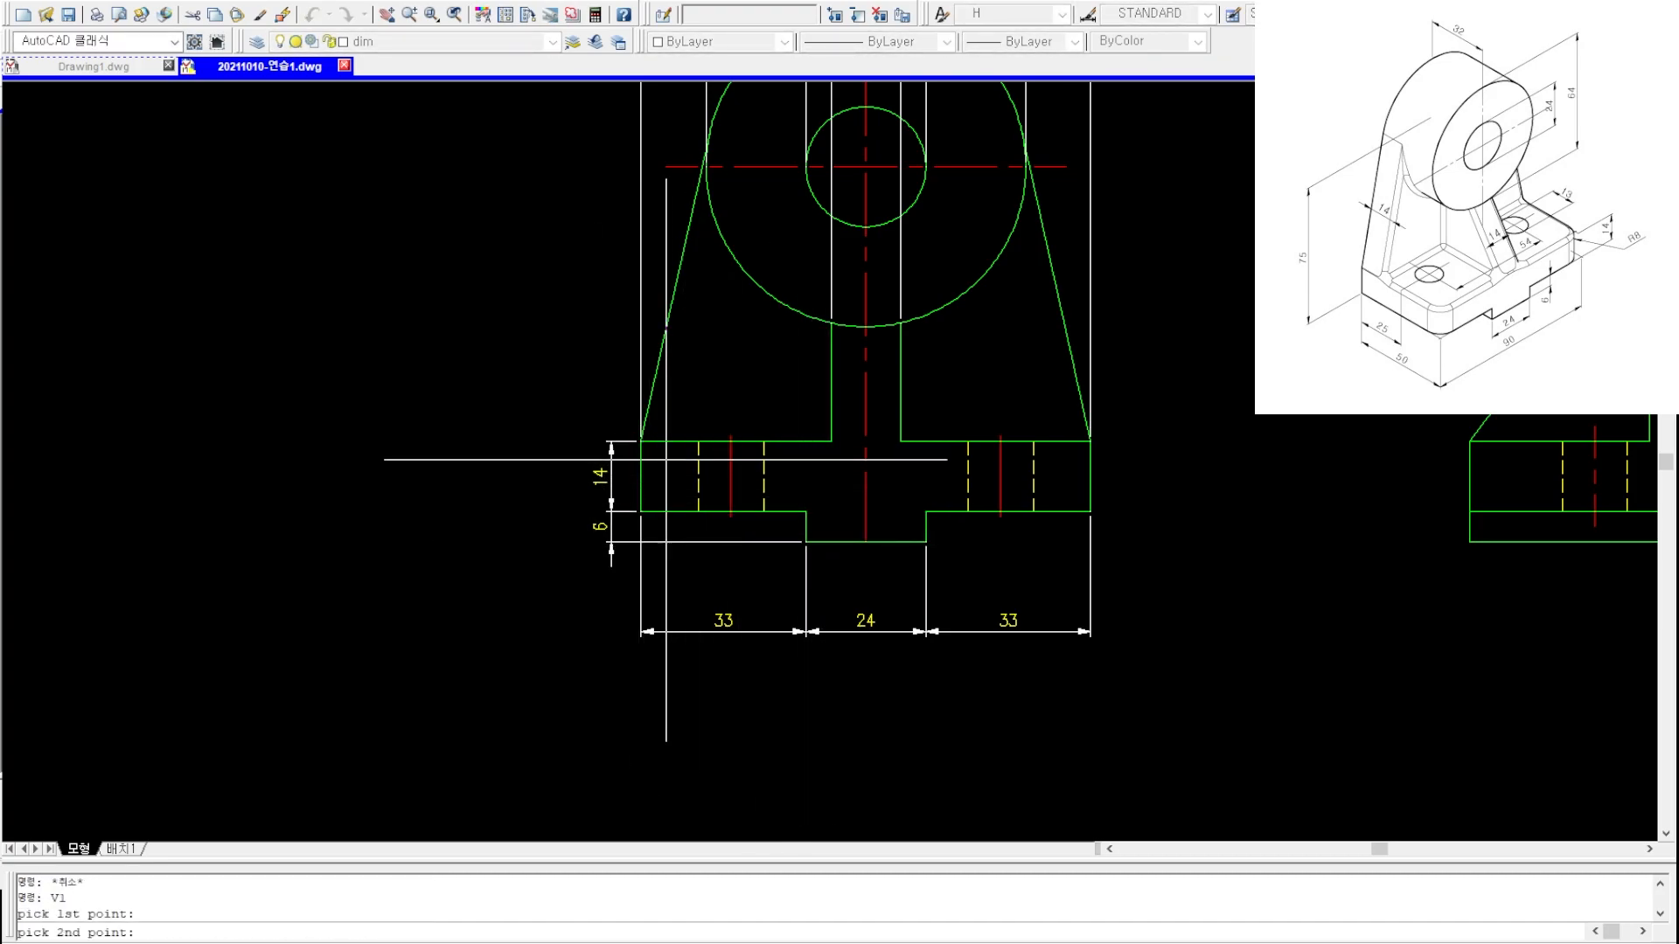
click(612, 462)
text(dc)
key(space)
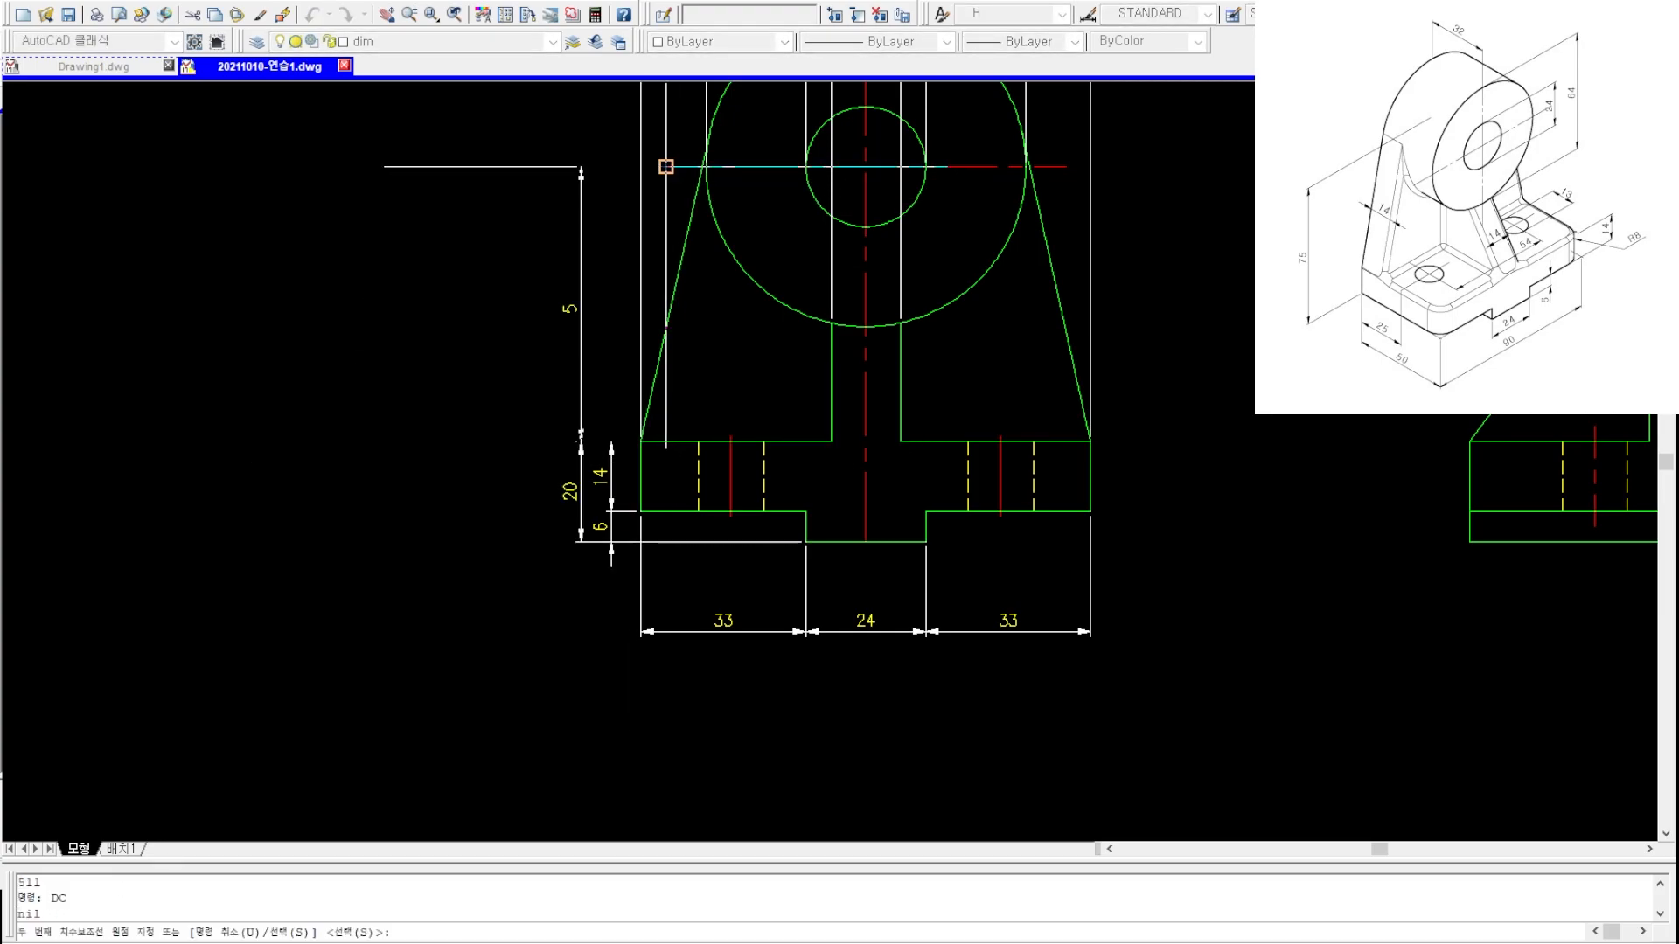
click(666, 166)
key(Escape)
- Dimension the height from the key's bottom to the bore's centre and continue the chain to the boss's top
scroll(671, 204, down, 1)
scroll(787, 454, up, 3)
text(v1)
key(space)
click(731, 376)
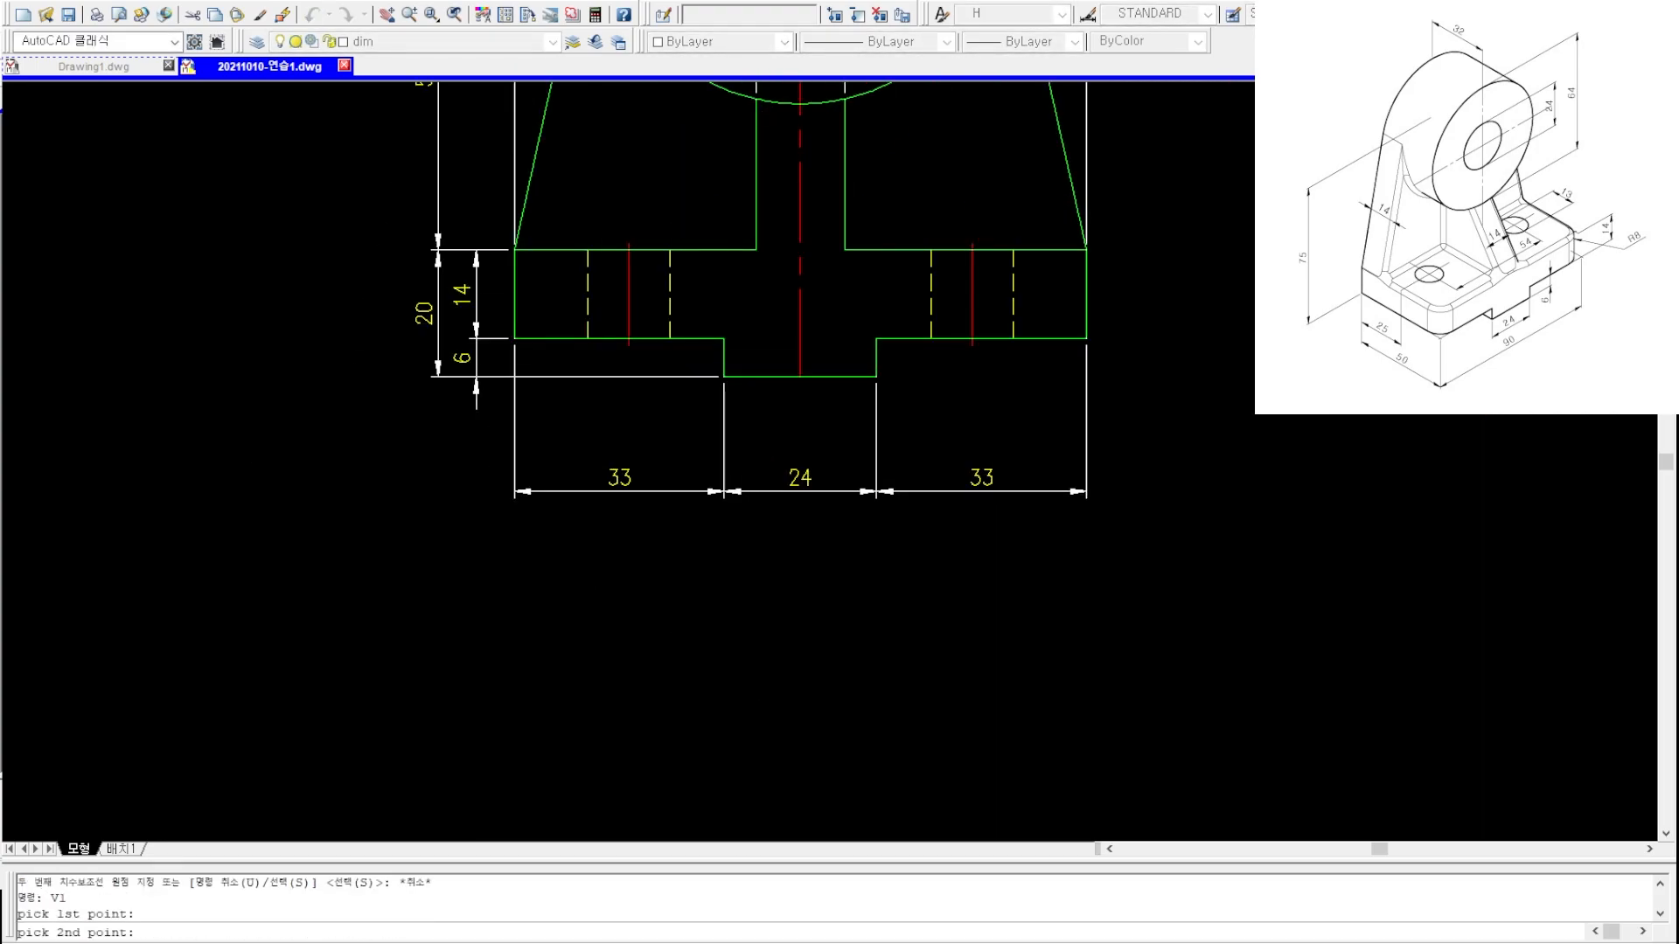
middle_drag(535, 131, 587, 468)
click(489, 298)
text(dc)
key(space)
middle_drag(764, 134, 701, 318)
click(787, 216)
key(Escape)
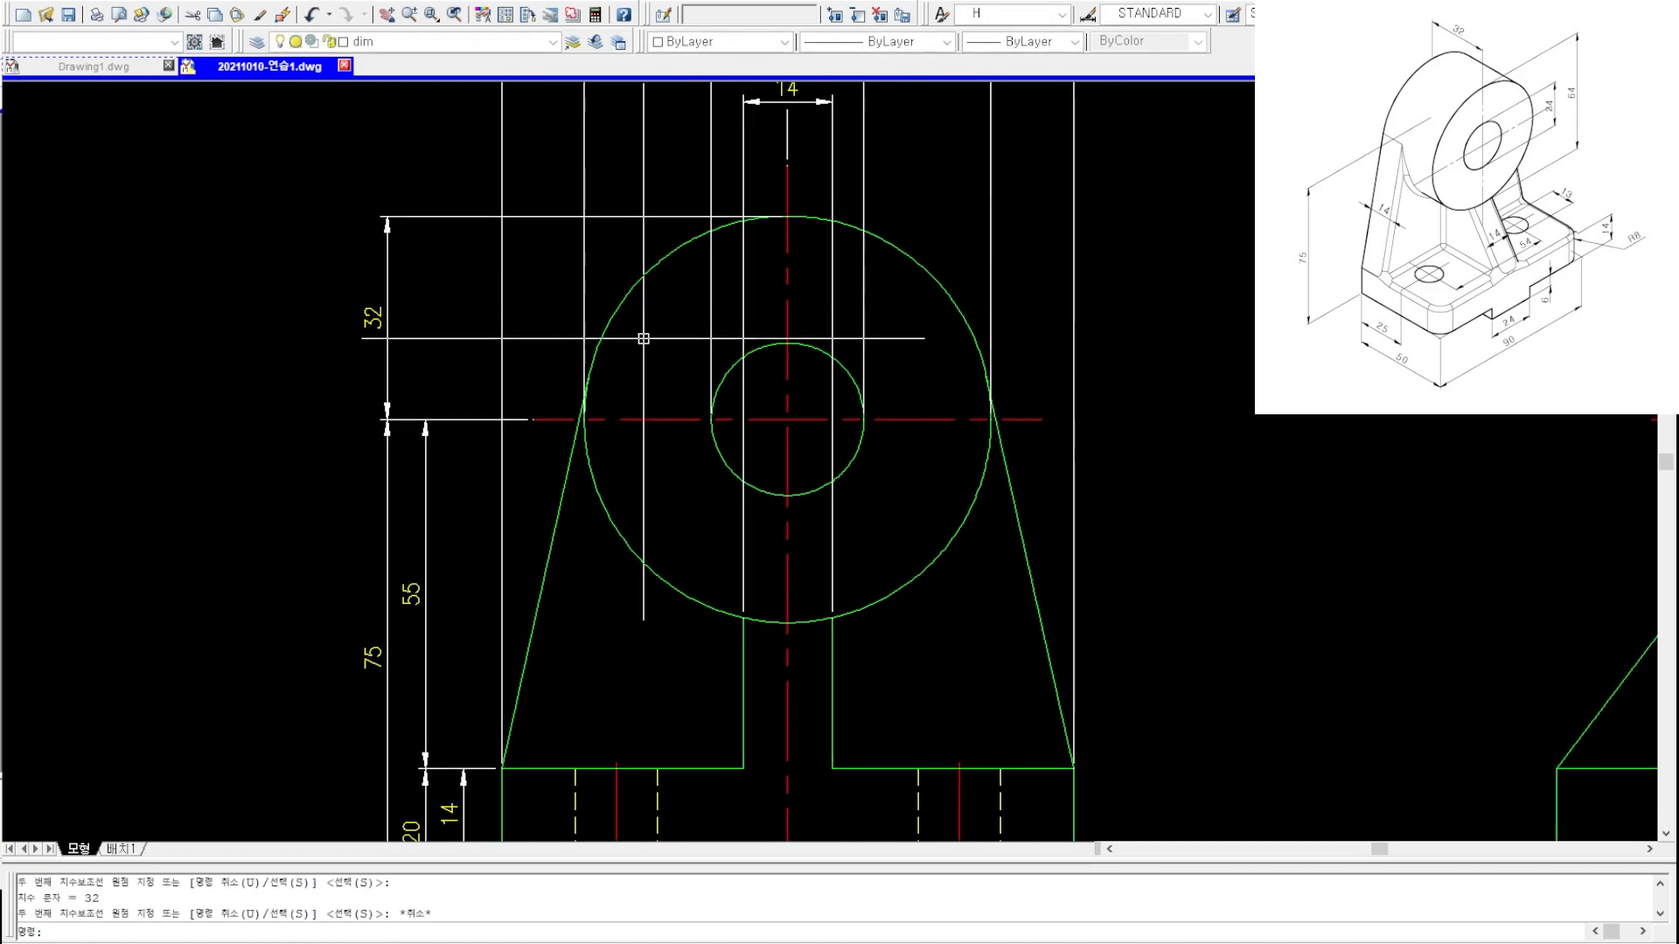
- Stretch the front view's vertical dimensions farther out from the base's left edge
scroll(575, 462, down, 2)
key(Escape)
key(Escape)
text(s)
key(space)
click(539, 675)
click(424, 321)
key(space)
click(444, 418)
key(Escape)
key(Escape)
- Dimension the front view's overall height from the key's bottom to the boss's top, outside the existing vertical dimensions
scroll(583, 605, up, 2)
text(v1)
key(space)
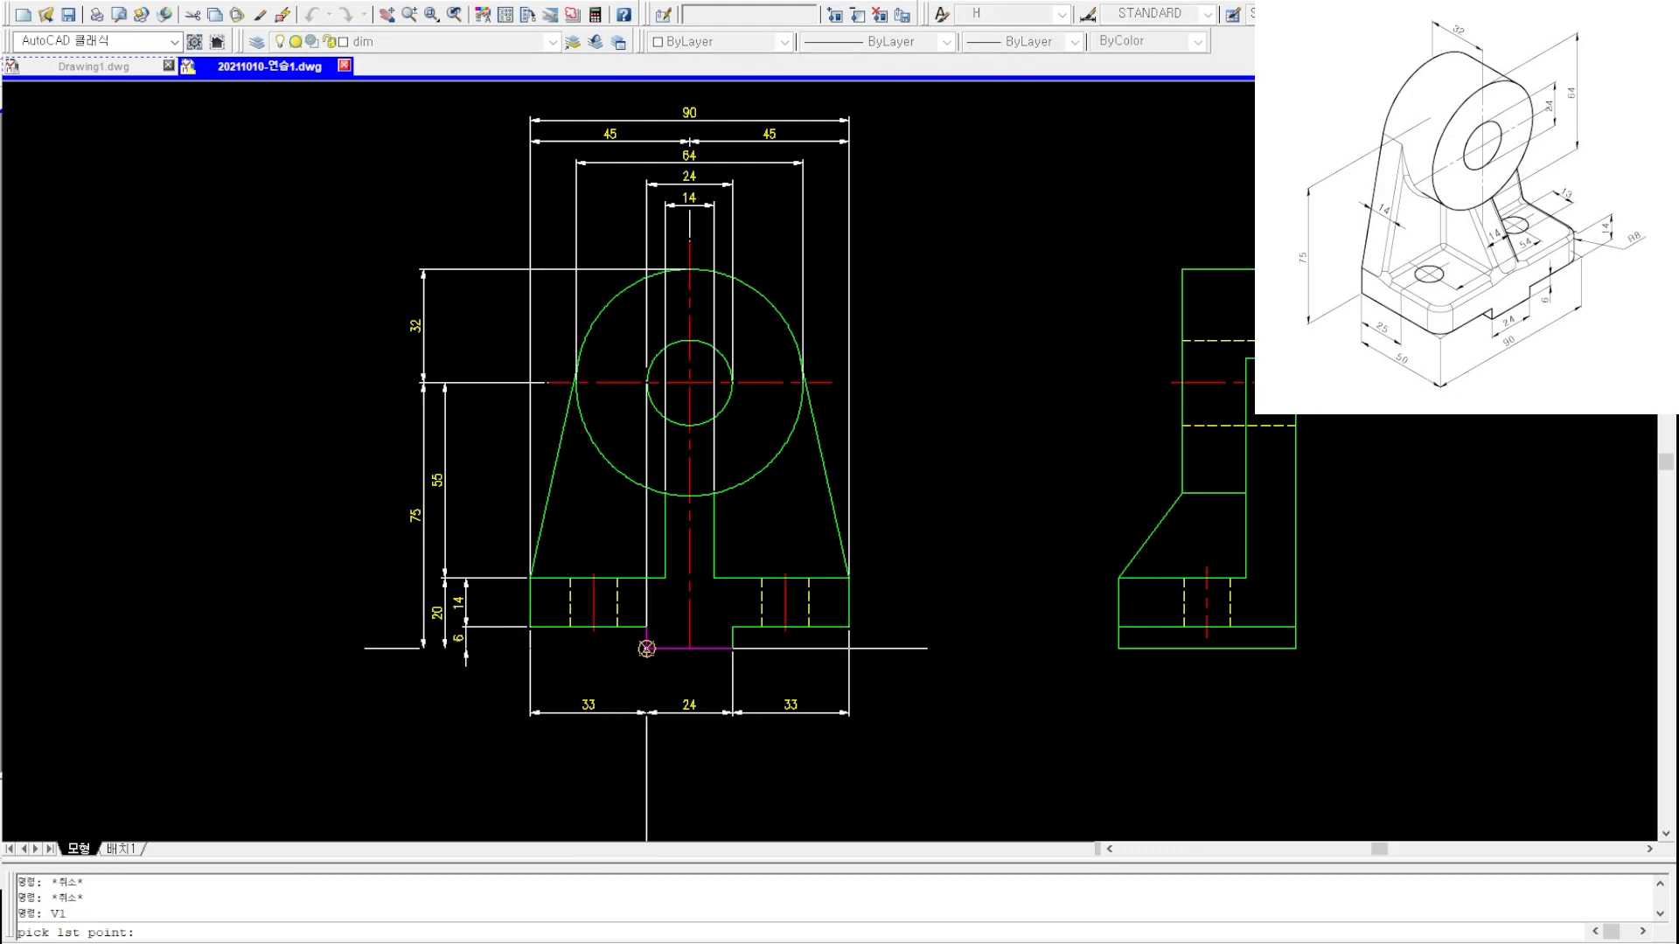
click(689, 268)
click(425, 320)
click(373, 321)
key(Escape)
key(Escape)
key(Escape)
- Add the diameter symbol to the boss and bore width dimensions (64 and 24) above the front view
middle_drag(857, 382, 785, 395)
click(856, 399)
text(CD)
key(Return)
key(Return)
click(696, 212)
click(883, 414)
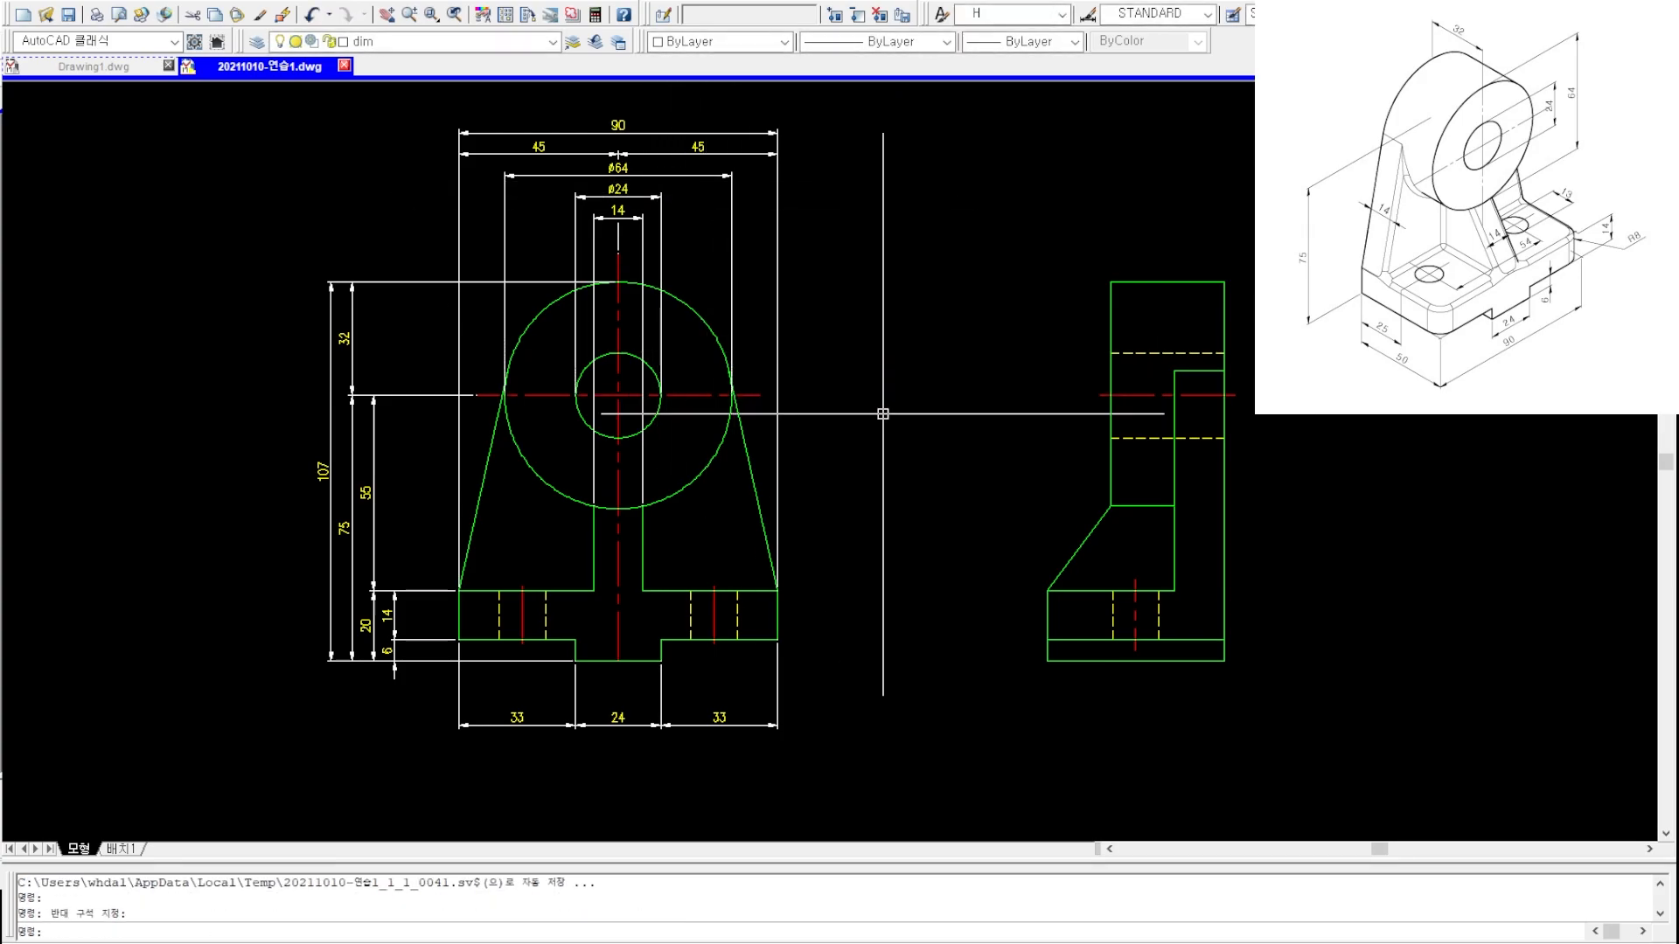
- Dimension the top view horizontally from the left hole's centre to the centre line, and continue to the right hole's centre
scroll(883, 414, down, 4)
middle_drag(628, 180, 602, 497)
scroll(602, 492, up, 3)
key(Escape)
key(Escape)
key(Escape)
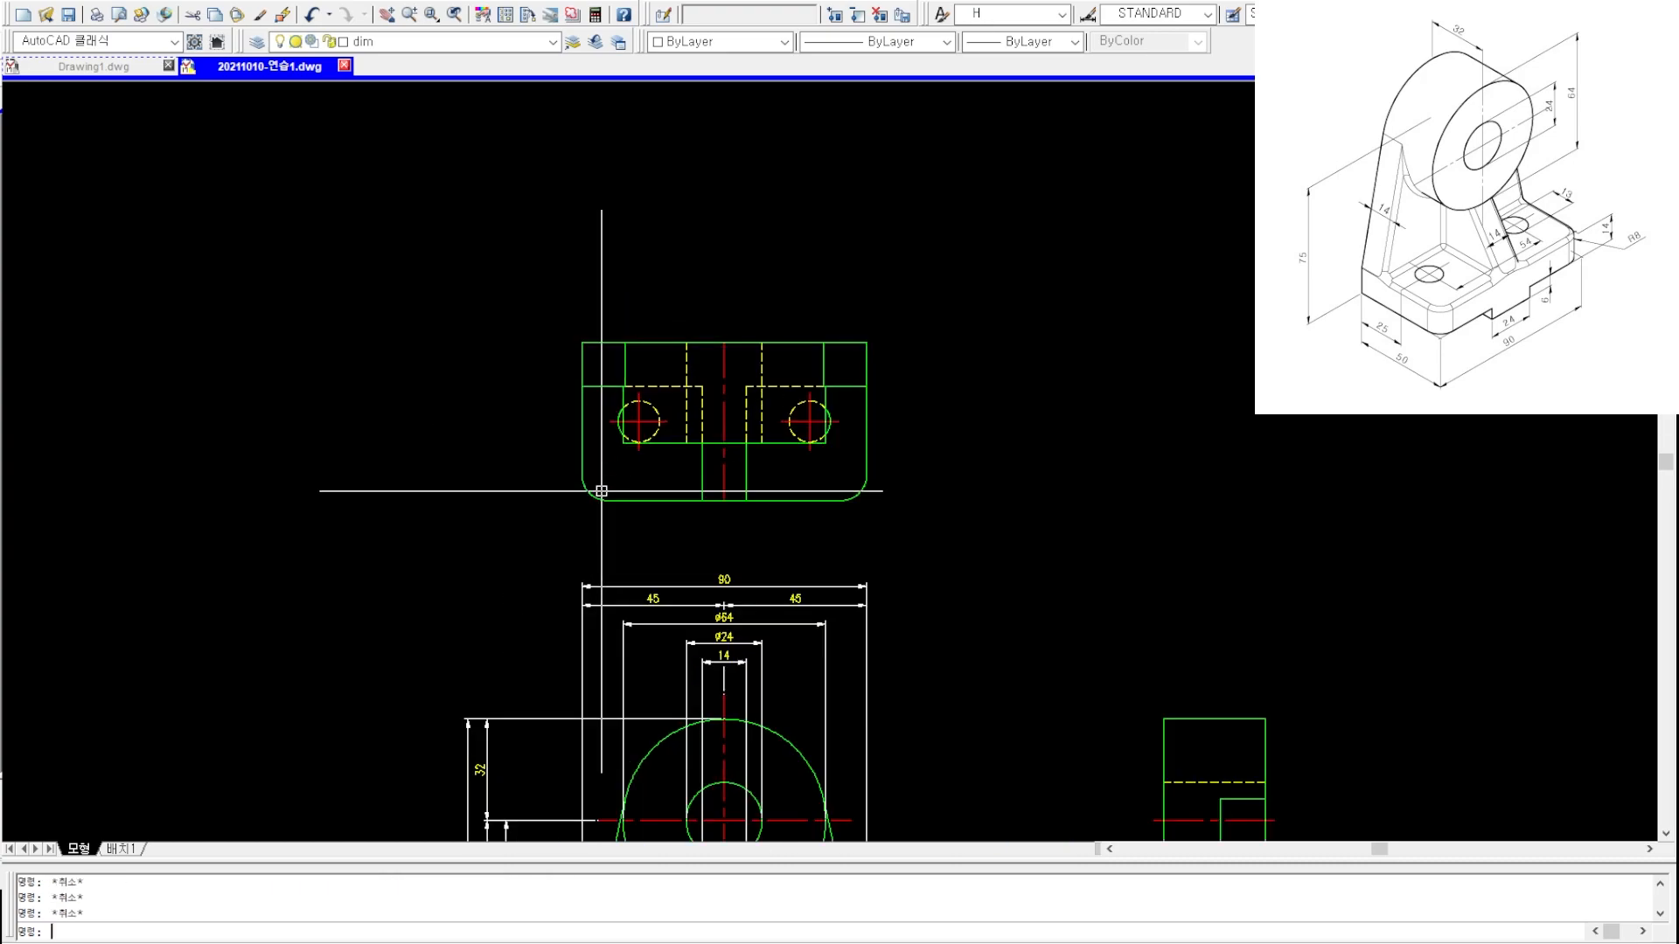
text(H1)
key(Return)
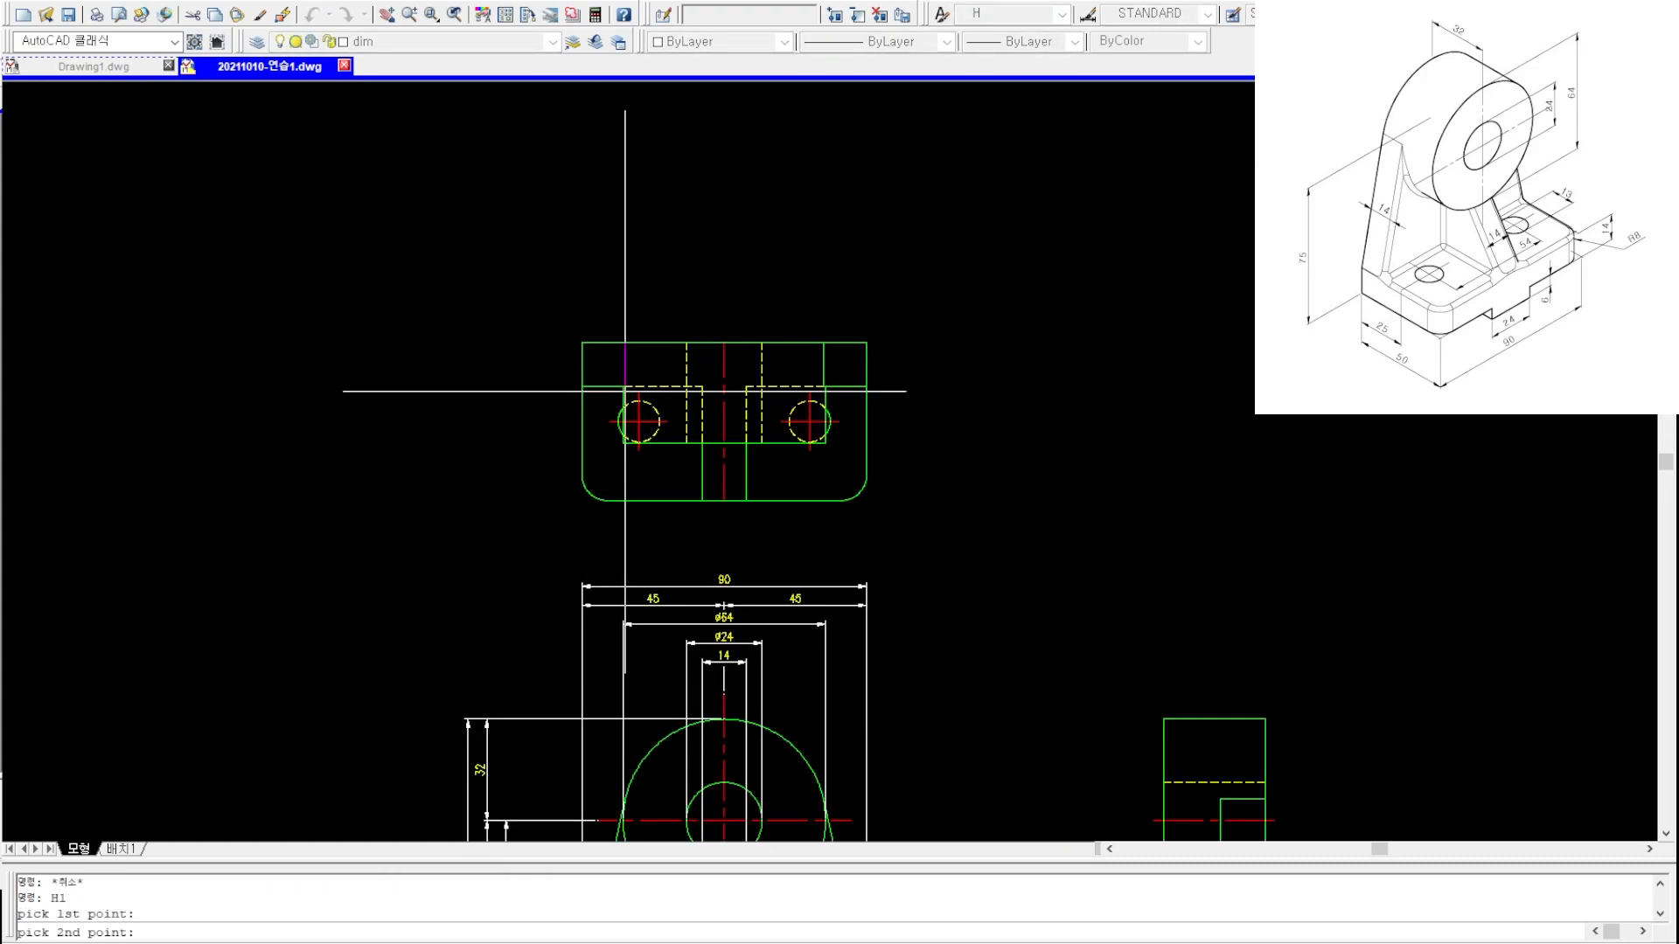
scroll(634, 397, up, 2)
click(641, 391)
click(656, 282)
text(DC)
key(Return)
click(762, 320)
click(885, 383)
key(Escape)
key(Escape)
- Stretch the top view's half hole-spacing dimensions by 6 mm
text(S)
key(Return)
click(590, 300)
click(525, 267)
key(Return)
click(521, 304)
text(6)
key(Return)
key(Escape)
key(Escape)
- Dimension from the top view's left edge to the left hole, and continue the chain to the right hole and right edge
scroll(646, 420, up, 2)
text(H)
key(Return)
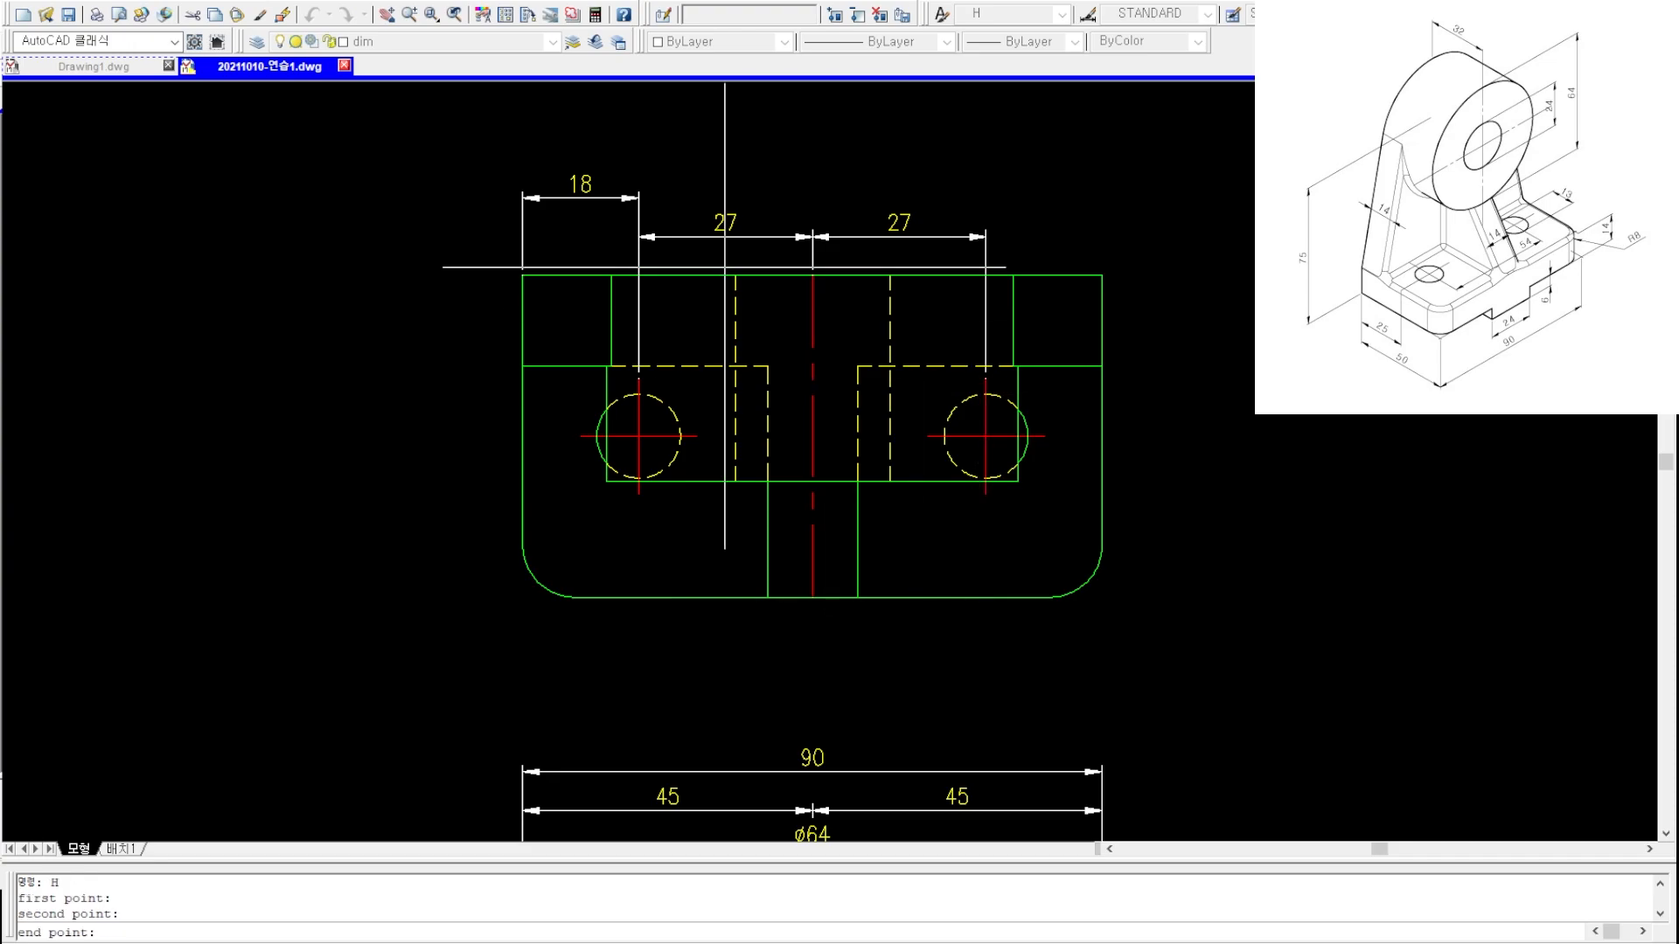
click(645, 199)
text(DC)
key(Return)
click(1101, 277)
key(Escape)
key(Escape)
- Dimension the top view's overall width above the hole-position chain
text(H1)
key(Return)
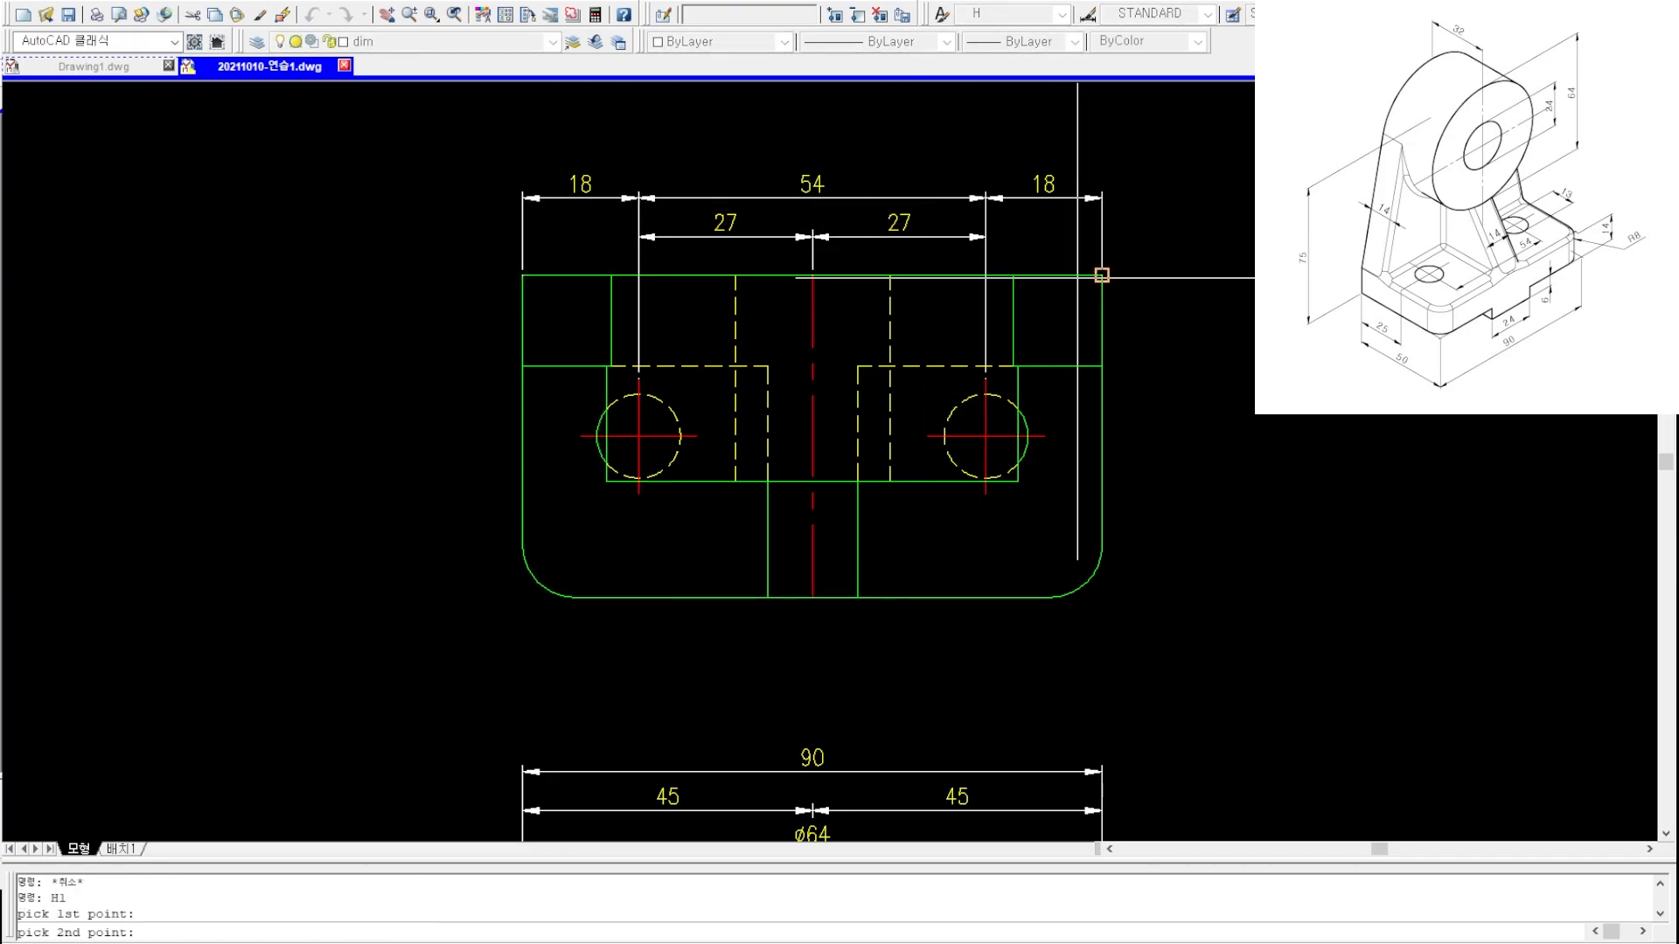
click(1042, 159)
key(Escape)
- Stretch the top view's horizontal dimensions farther up from the outline
text(S)
key(Return)
click(1167, 261)
click(617, 138)
key(Return)
click(469, 222)
click(470, 145)
key(Escape)
key(Escape)
- Dimension vertically from the top view's lower edge to the left hole's centre, and continue to the upright plate's front edge
text(V1)
key(Return)
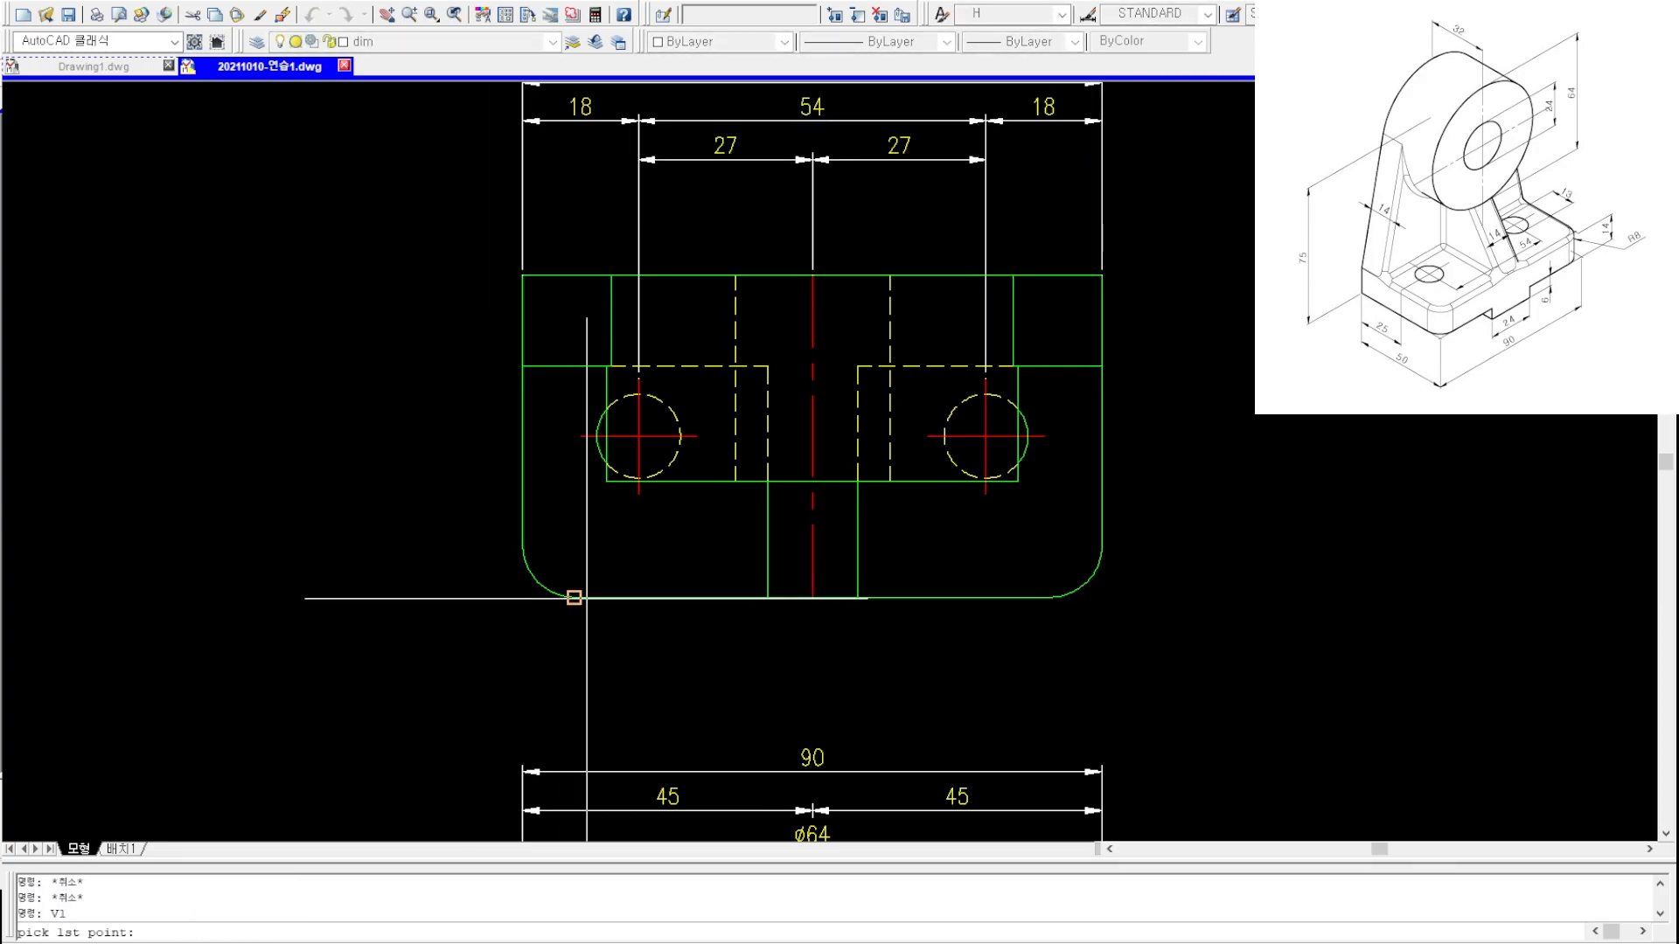
click(587, 438)
click(484, 420)
text(DC)
key(Return)
click(522, 365)
key(Escape)
key(Escape)
- Dimension from the top view's lower edge to the upright plate's front edge, and continue the chain to the upper edge
text(V1)
key(Return)
click(593, 578)
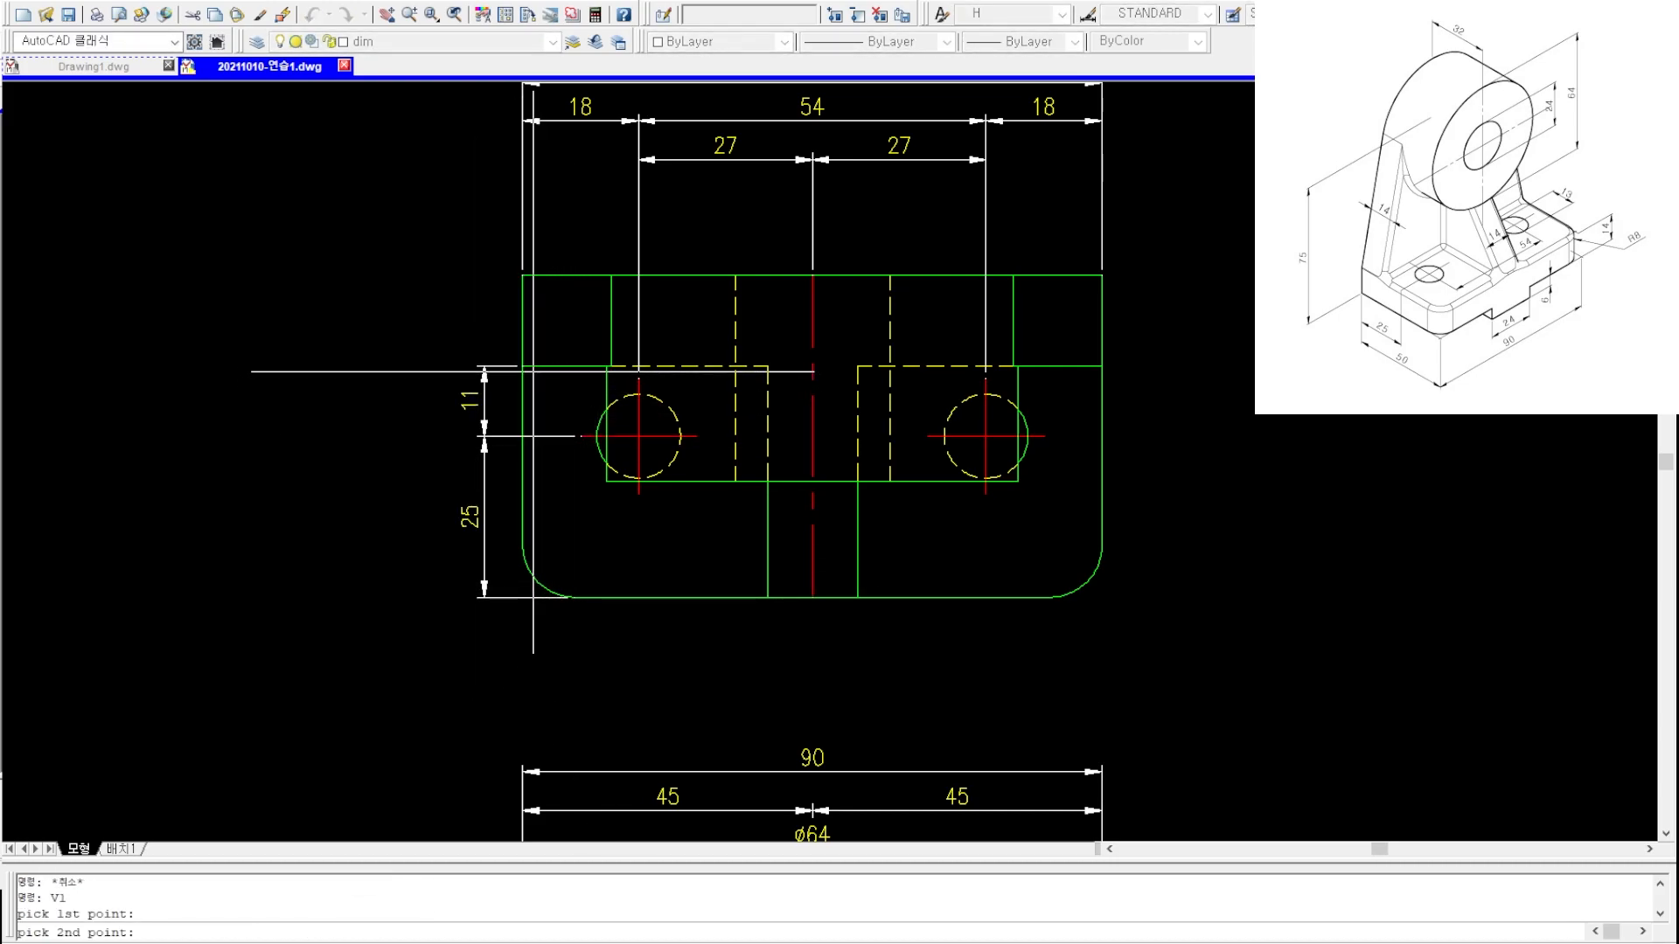
click(523, 367)
click(522, 276)
key(Escape)
key(Escape)
- Dimension the top view's overall depth outside the other vertical dimensions
text(V1)
key(Return)
click(524, 277)
click(446, 318)
click(353, 318)
key(Escape)
key(Escape)
- Stretch the top view's vertical dimensions farther out from the left edge
text(S)
key(Return)
click(495, 636)
click(288, 232)
key(Return)
click(325, 337)
key(Escape)
key(Escape)
key(Escape)
scroll(581, 449, down, 3)
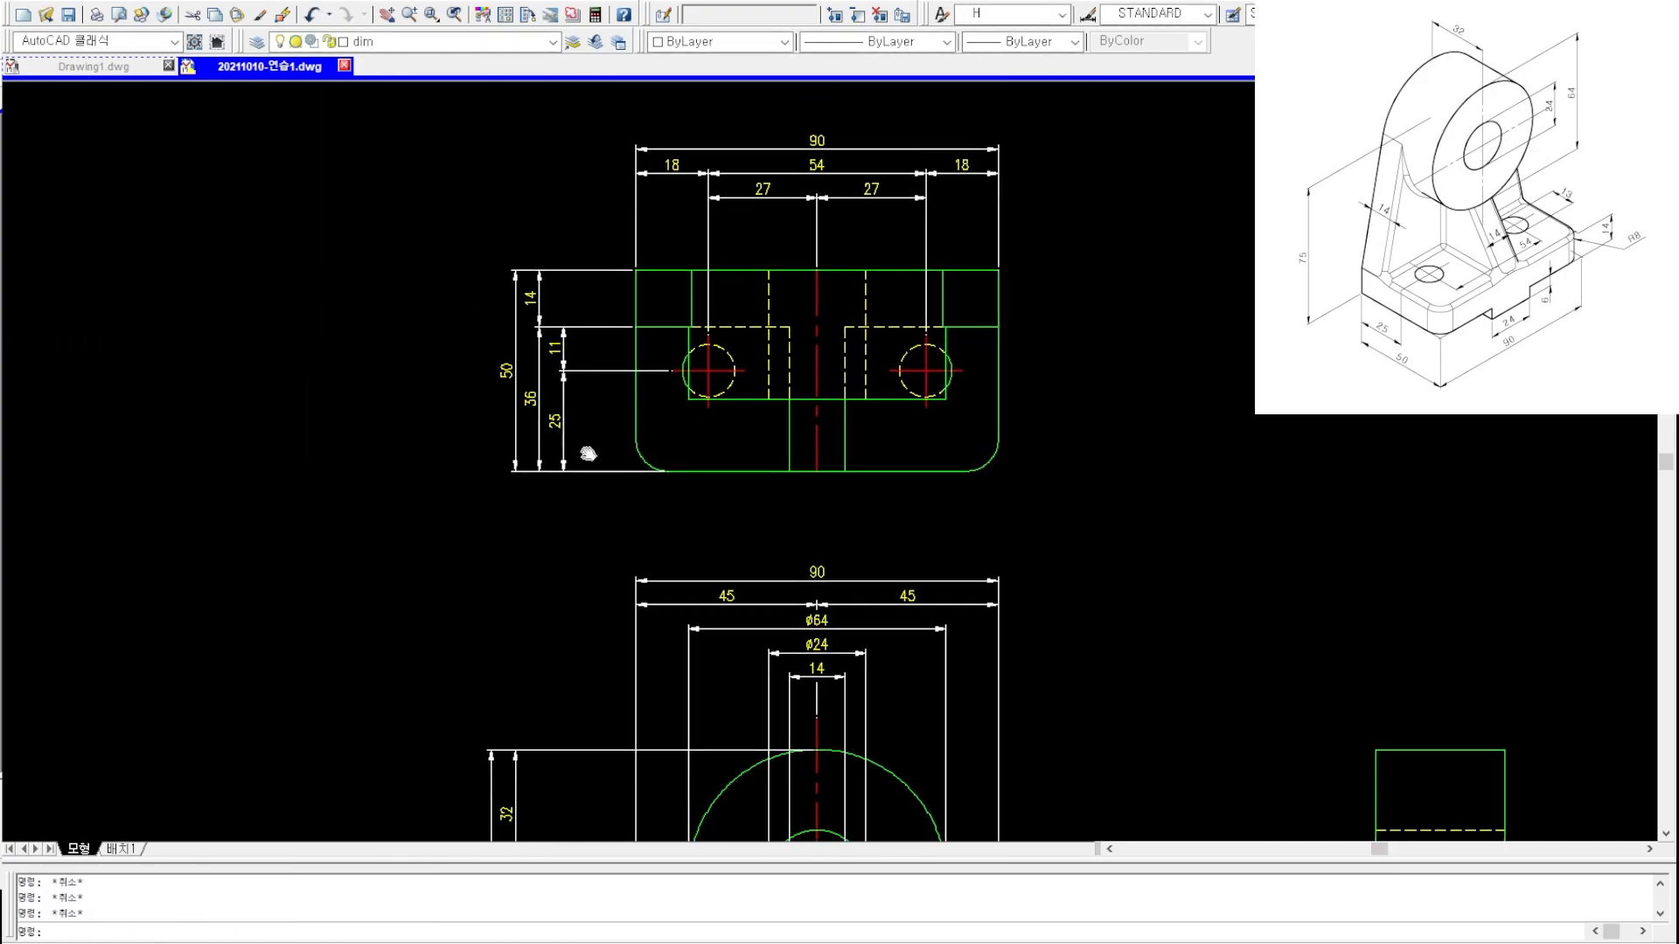
- Add a diameter dimension to the left mounting hole in the top view
scroll(648, 379, up, 2)
text(S3)
key(Return)
scroll(695, 396, up, 2)
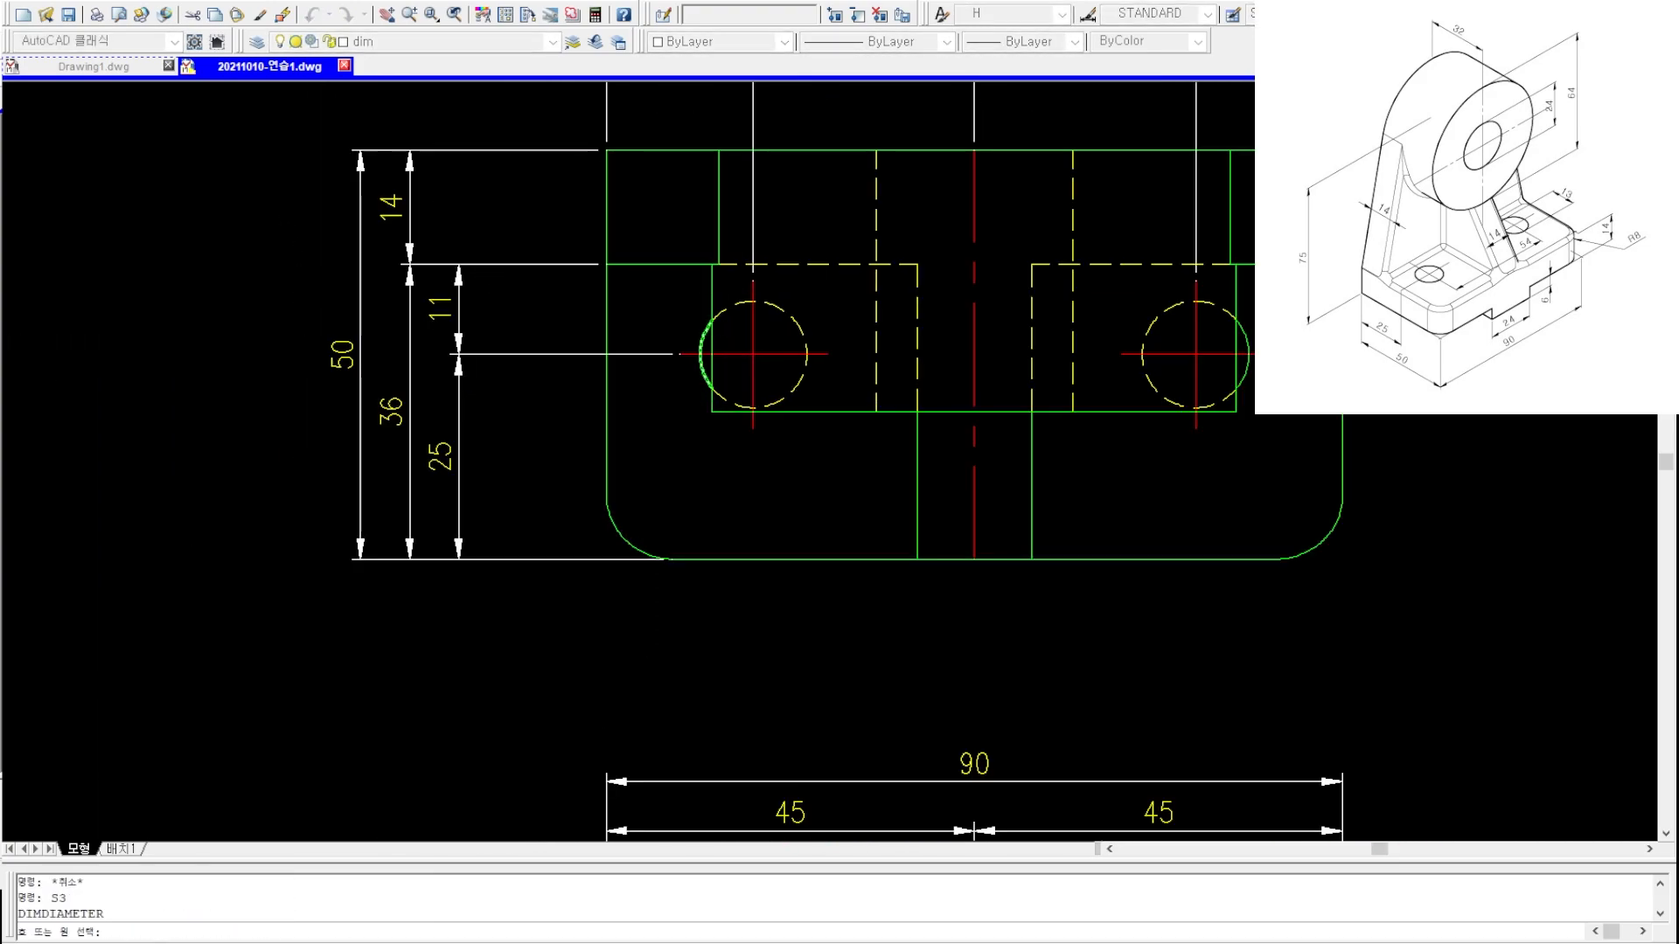
click(703, 374)
click(633, 391)
key(Escape)
- Add a radius dimension to the top view's lower-left rounded corner
scroll(660, 442, down, 4)
scroll(658, 441, up, 3)
text(S2)
key(Return)
click(659, 441)
click(621, 477)
scroll(625, 473, down, 3)
key(Escape)
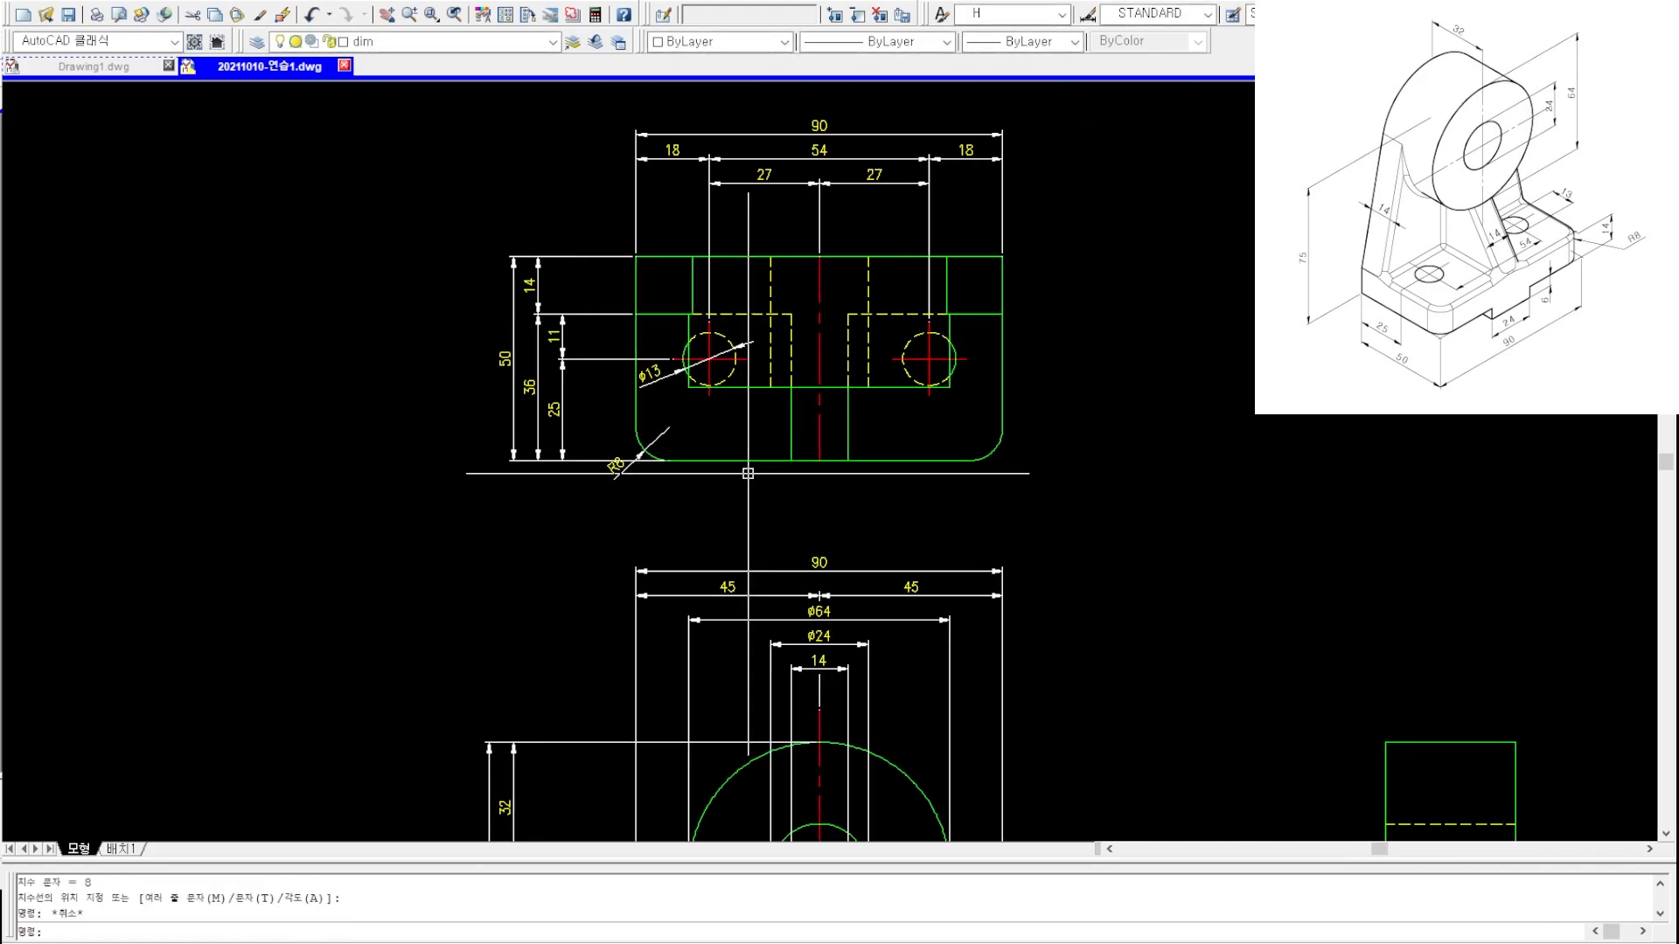
- Dimension the upright plate's thickness and the boss's depth horizontally above the side view
scroll(726, 385, down, 4)
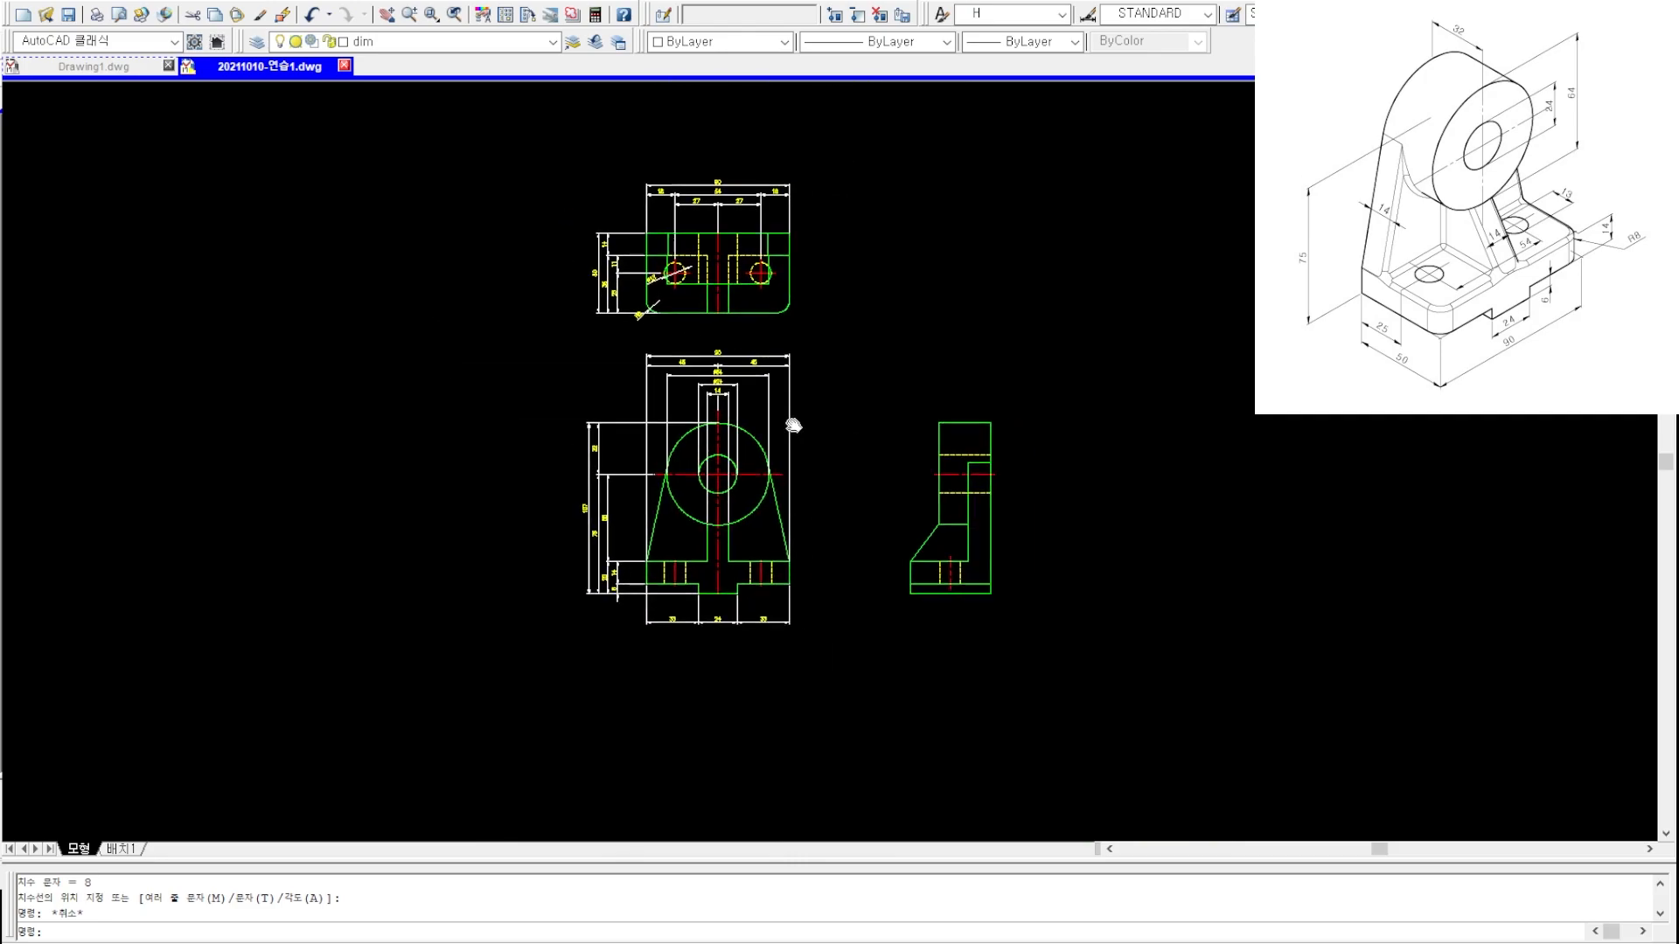
middle_drag(809, 430, 762, 422)
scroll(904, 444, up, 2)
click(952, 464)
click(954, 379)
key(Escape)
key(Escape)
scroll(934, 425, up, 2)
key(space)
click(912, 401)
key(Escape)
- Stretch the side view's plate-thickness and boss-depth dimensions upward by 12 mm
text(s)
click(1046, 387)
click(852, 341)
key(space)
click(836, 387)
text(12)
key(Escape)
key(Escape)
- Dimension the side view's overall depth above the boss-depth dimension
text(H1)
key(space)
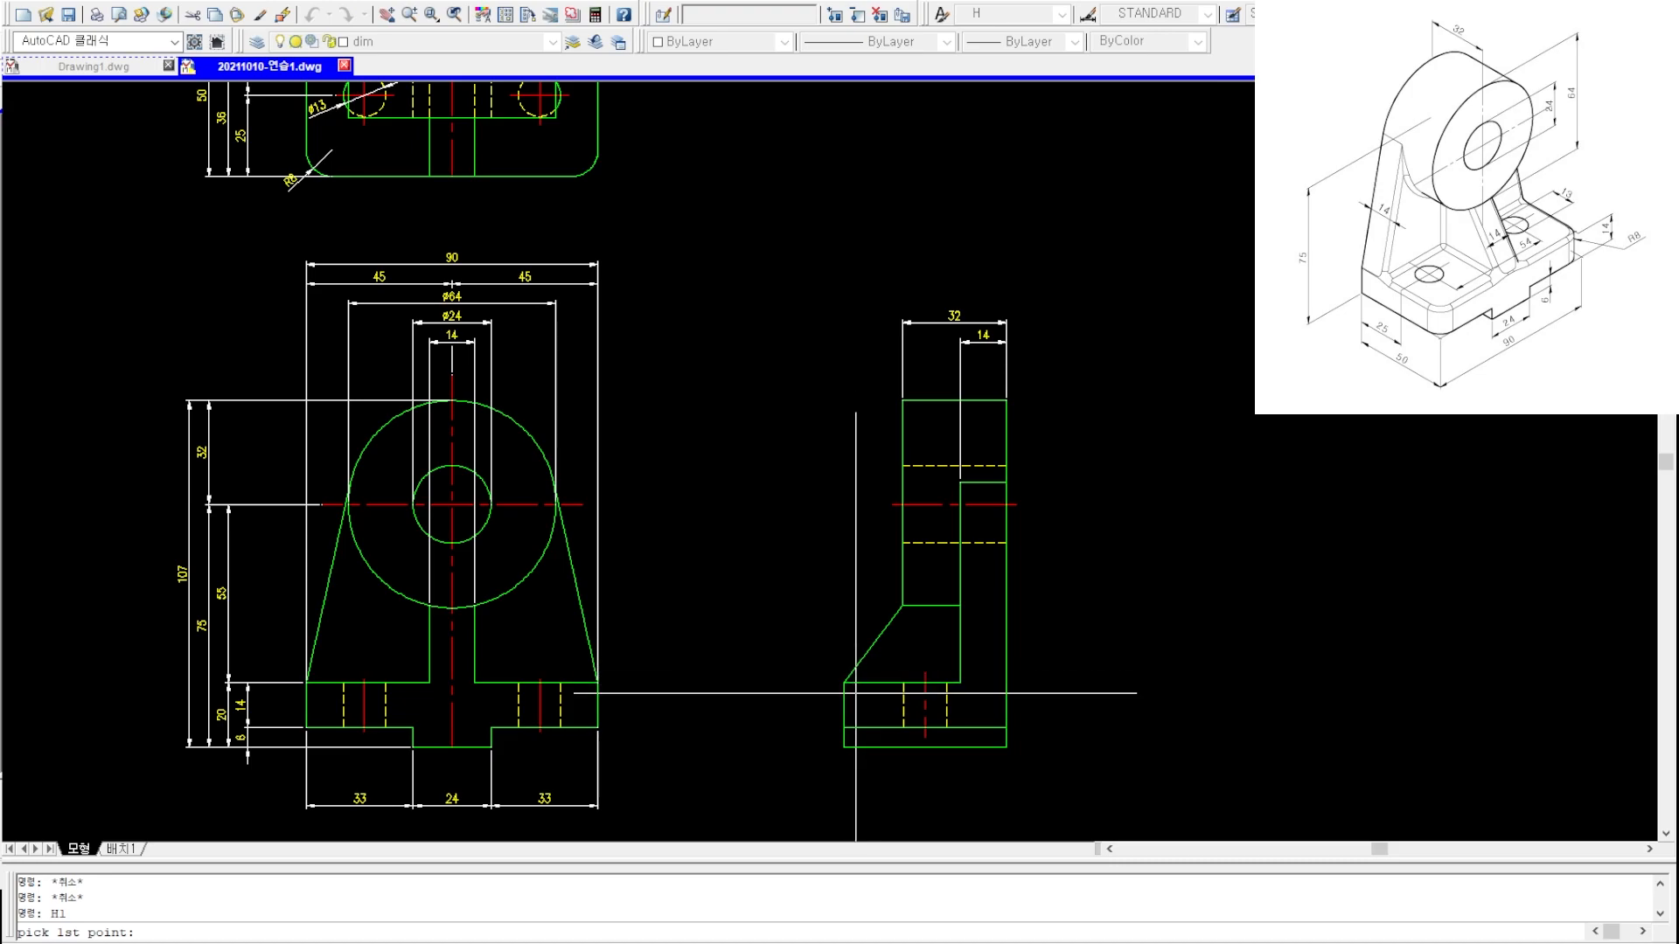
middle_drag(855, 693, 837, 586)
click(840, 575)
middle_drag(915, 321, 895, 400)
click(957, 378)
click(929, 295)
key(Escape)
key(Escape)
click(749, 451)
key(Escape)
- Dimension the heights of the base's lower step and base plate vertically along the side view's left edge
middle_drag(729, 602, 769, 517)
key(Escape)
text(V1)
key(Return)
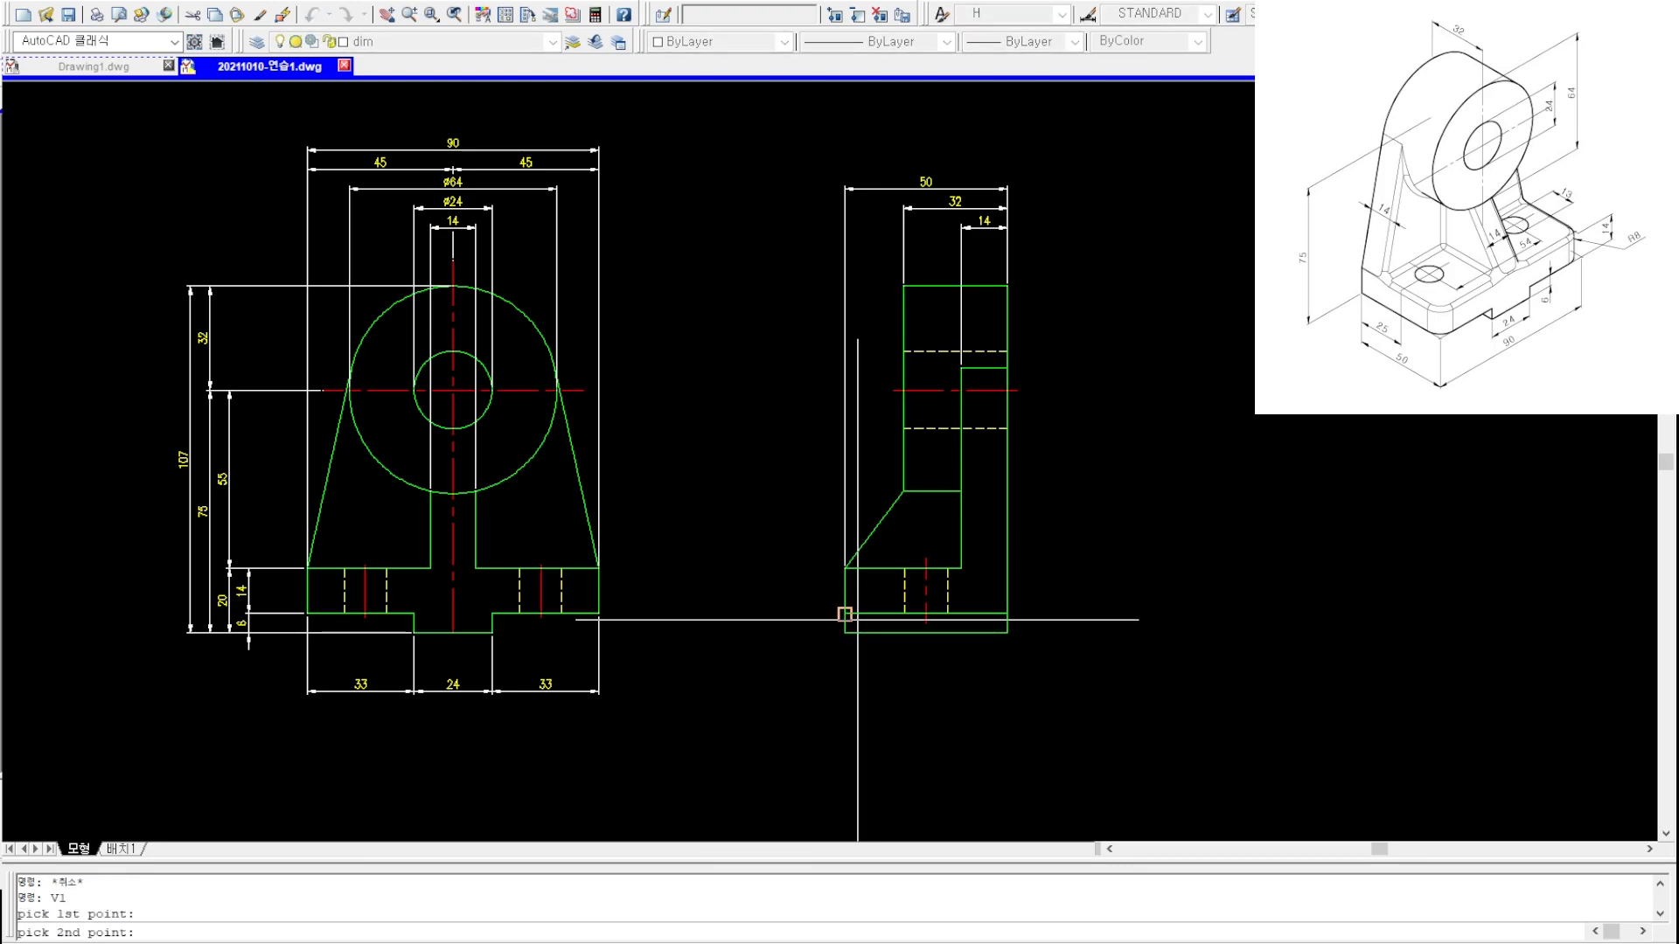
click(825, 619)
key(Escape)
- Dimension the side view's total base height vertically and continue the dimension up to the bore's centreline
text(V1)
key(Return)
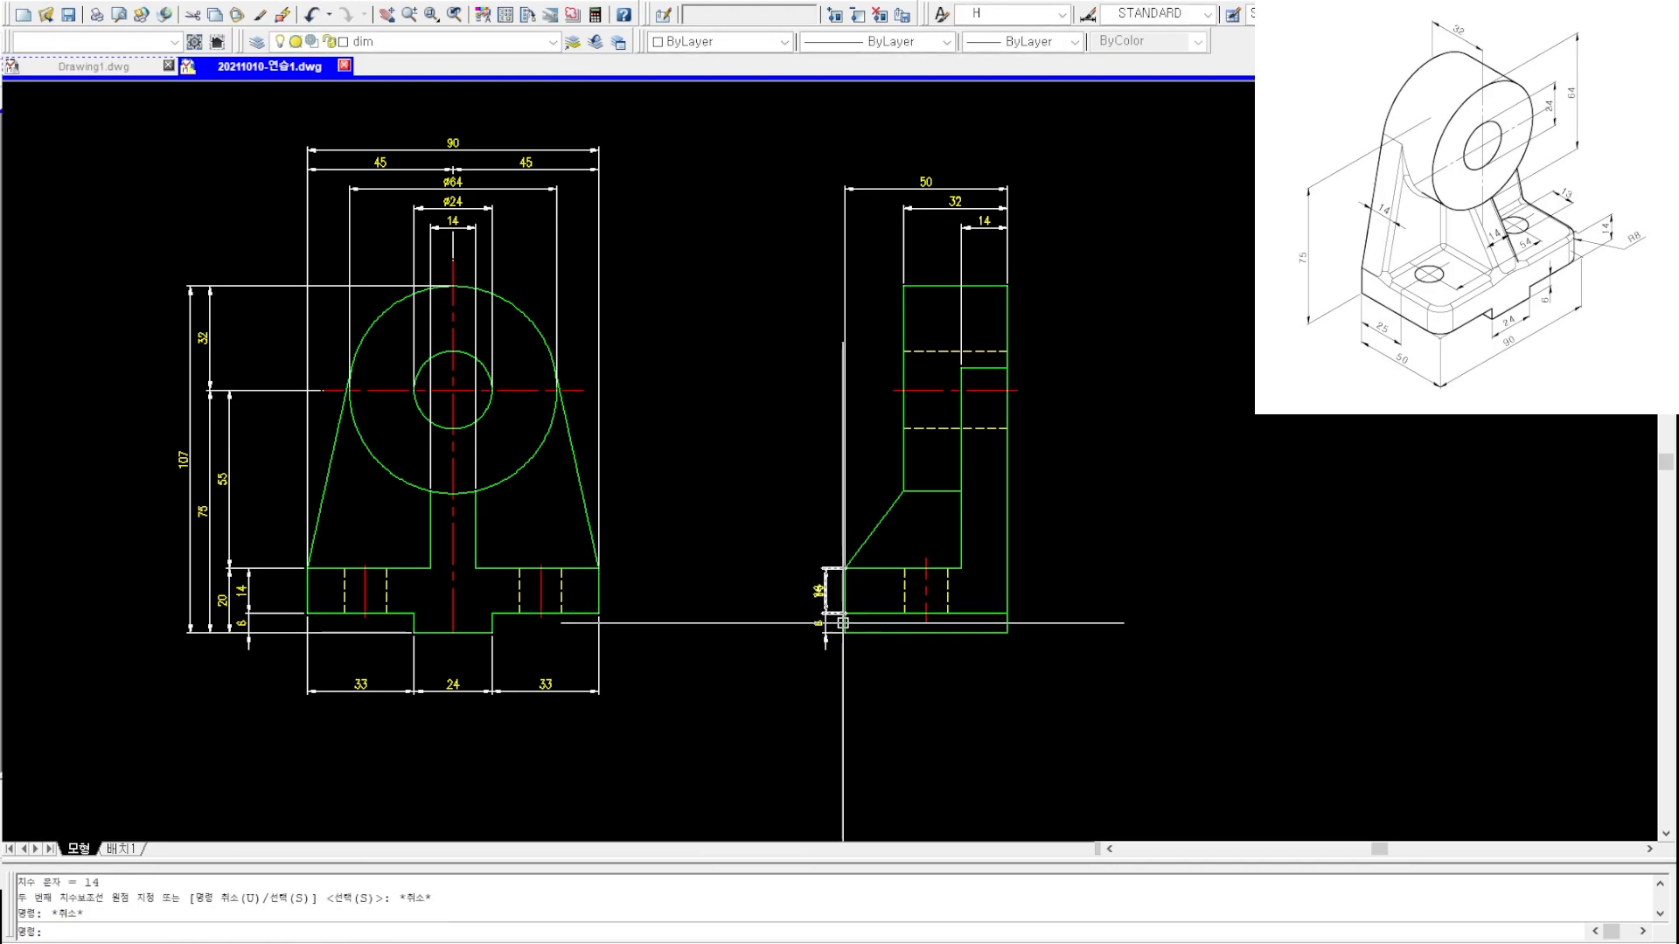
scroll(843, 622, up, 2)
click(845, 638)
click(845, 546)
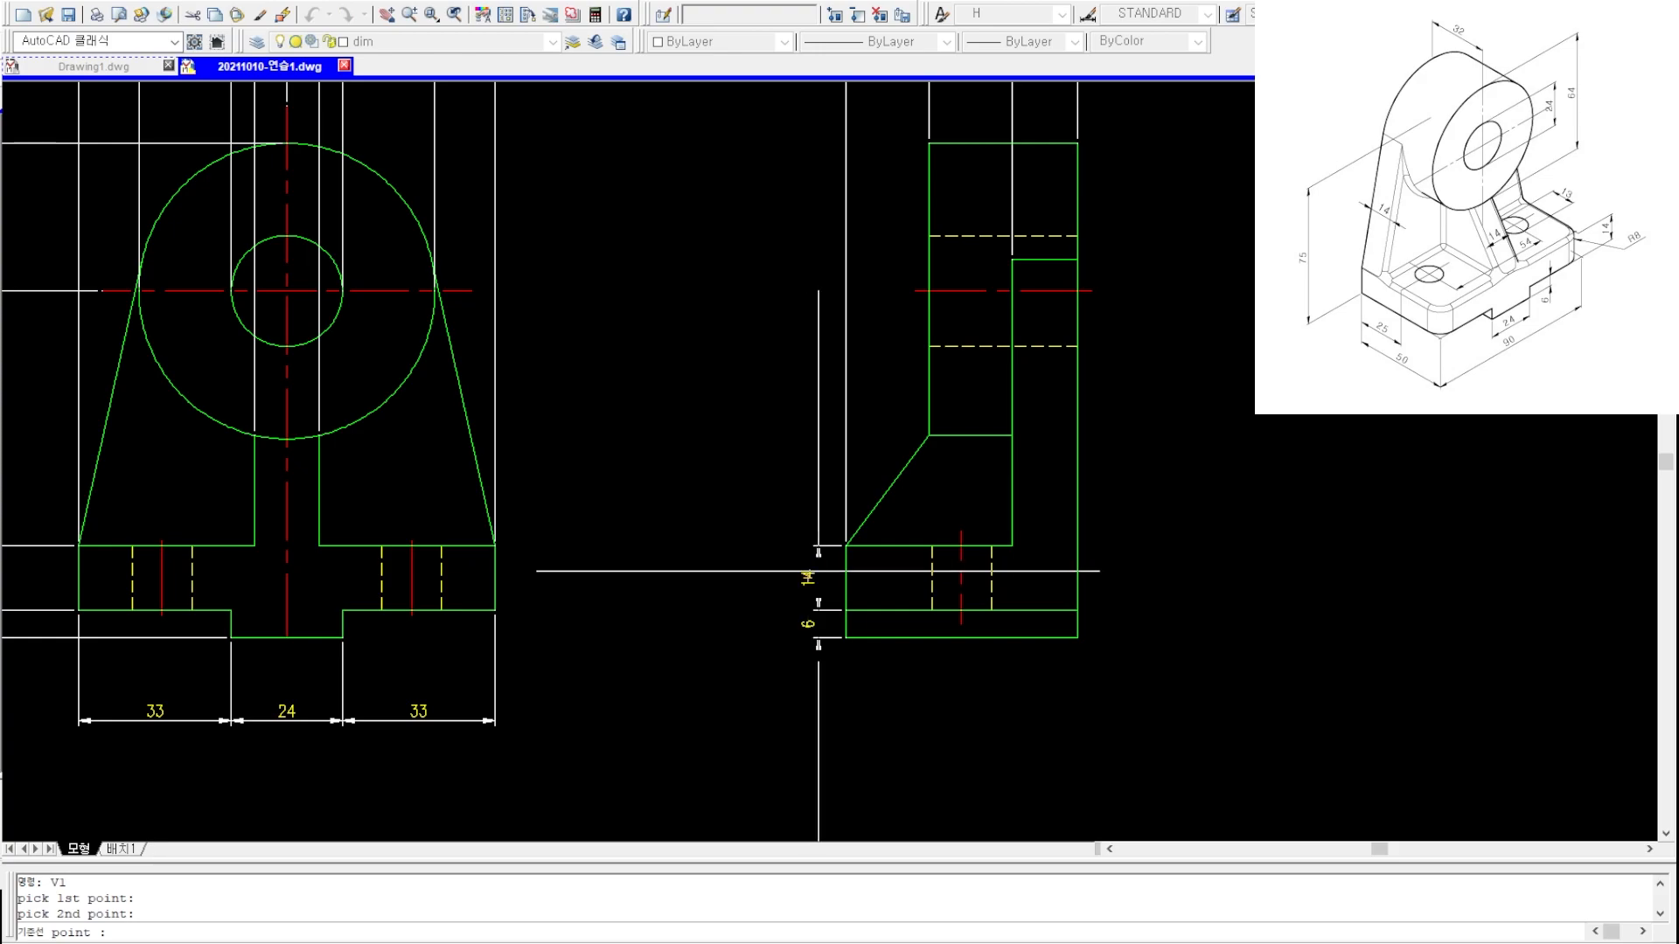
key(Escape)
key(Escape)
key(Escape)
- Stretch the four vertical dimensions beside the side view 12 mm to the left, away from the outline
text(s)
key(Return)
click(829, 661)
click(682, 465)
key(Return)
click(731, 477)
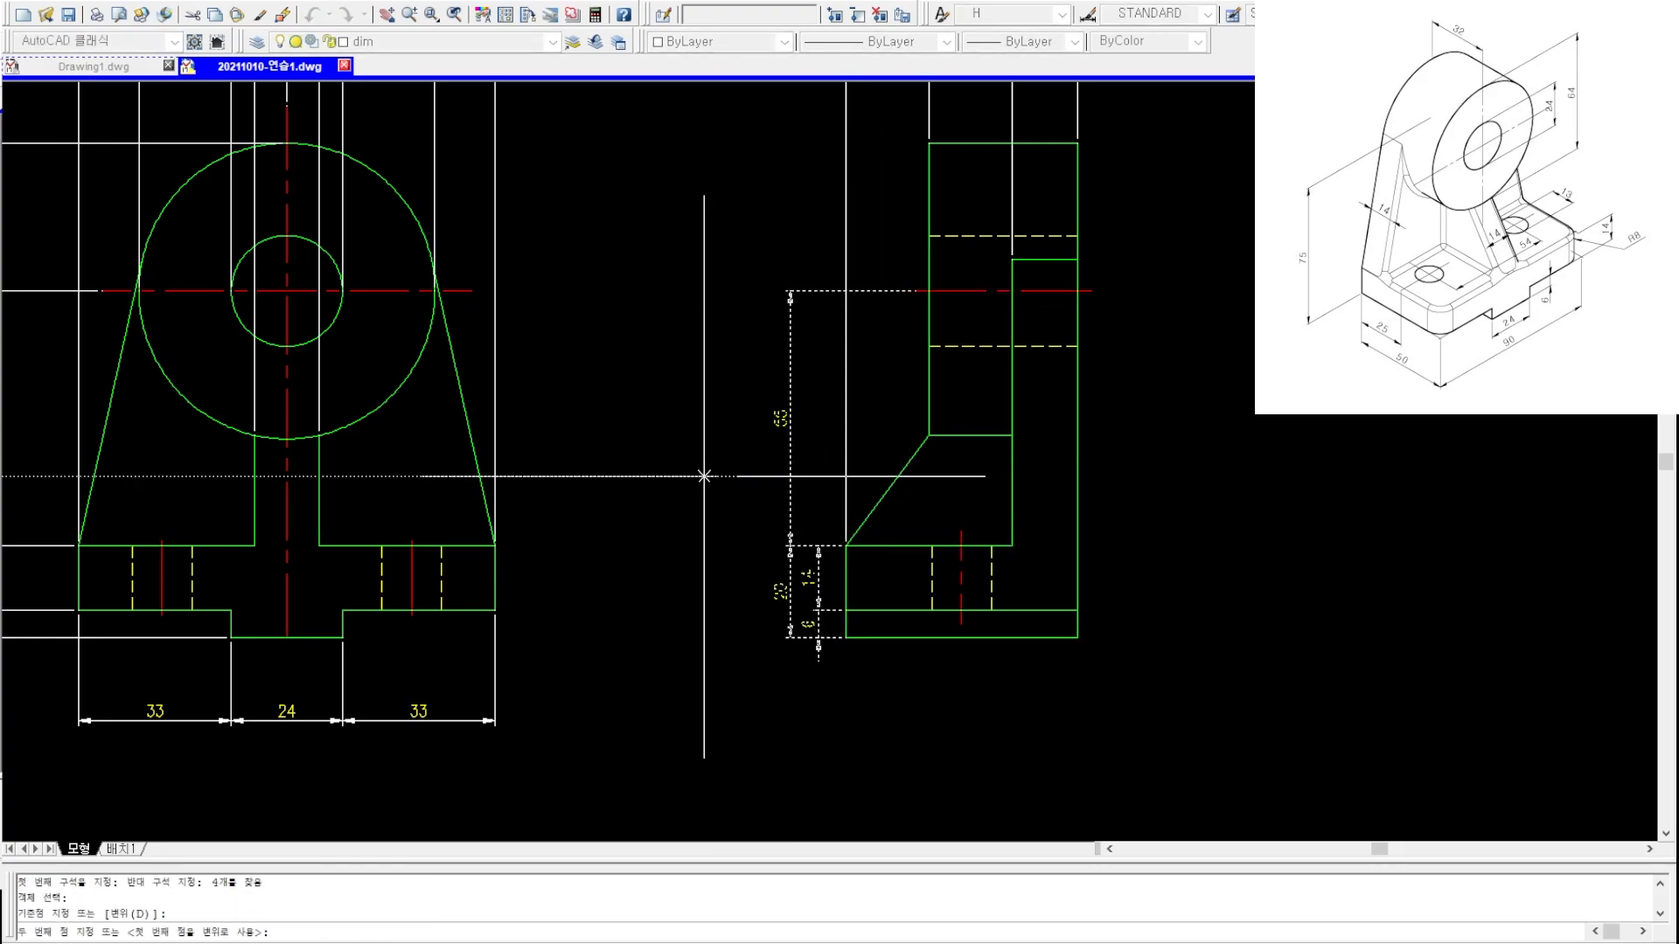
text(12)
key(Return)
key(Escape)
key(Escape)
key(Escape)
scroll(705, 483, down, 2)
middle_drag(810, 433, 810, 491)
scroll(828, 491, up, 2)
text(v1)
key(Return)
click(855, 531)
click(694, 400)
key(Escape)
key(Escape)
click(738, 457)
click(700, 454)
text(e)
key(Return)
key(Escape)
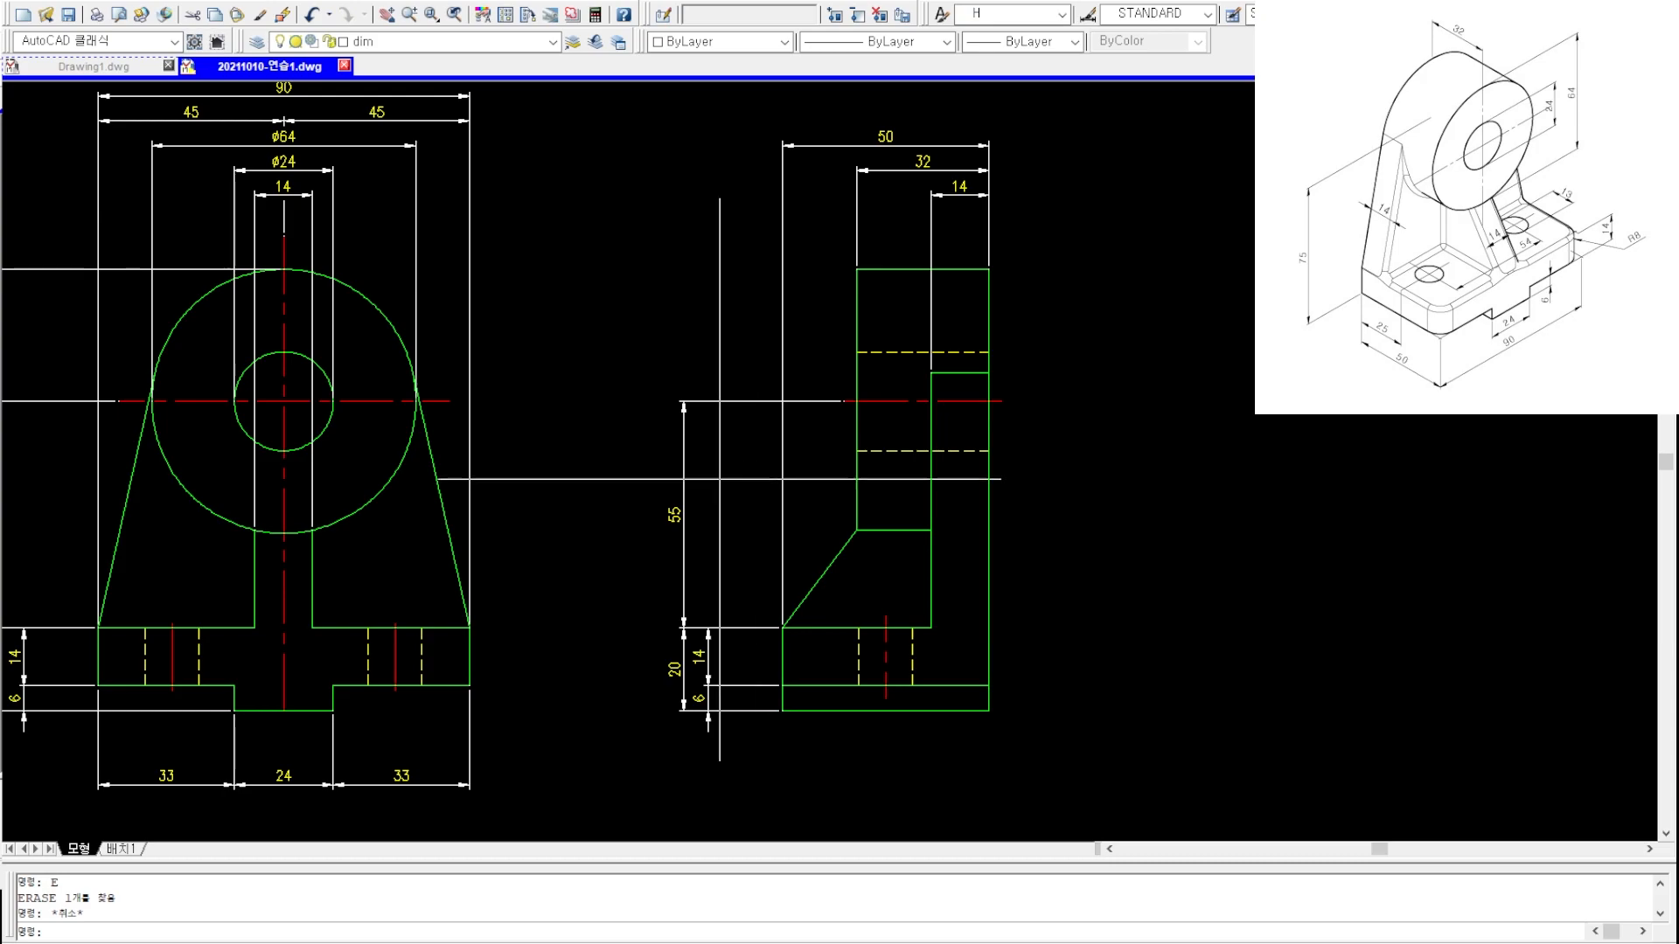
- Dimension the side view from its bottom edge to the bore's centreline and continue to the top edge
scroll(702, 484, down, 2)
key(Escape)
key(Escape)
scroll(799, 589, up, 1)
text(v1)
key(Return)
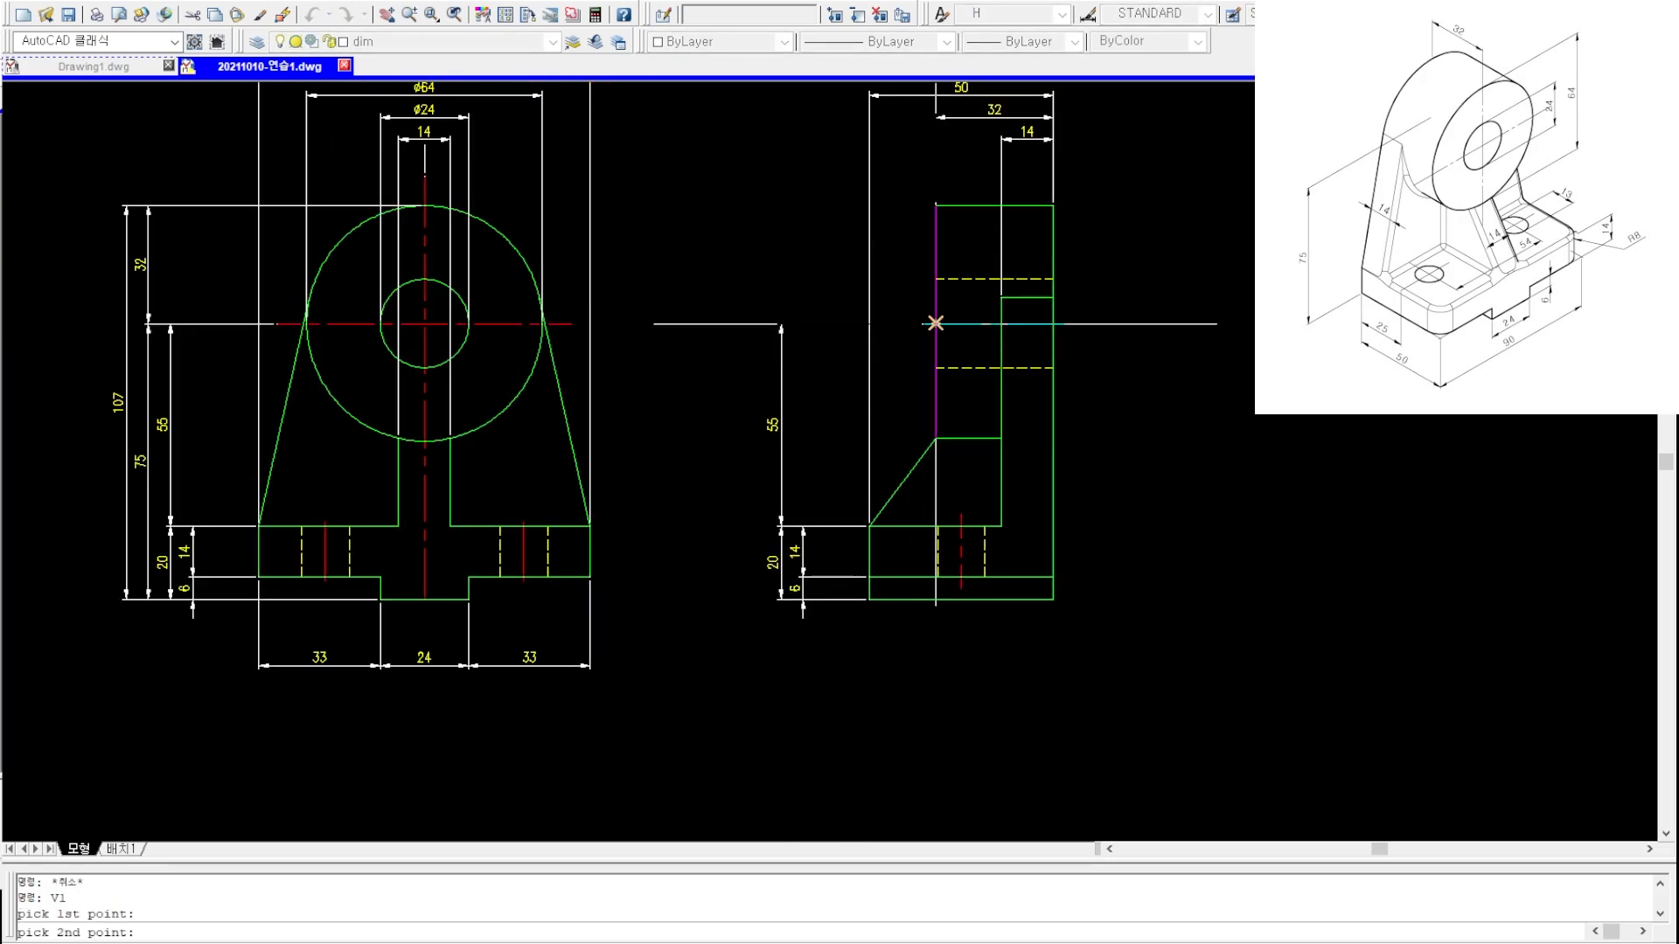
click(777, 416)
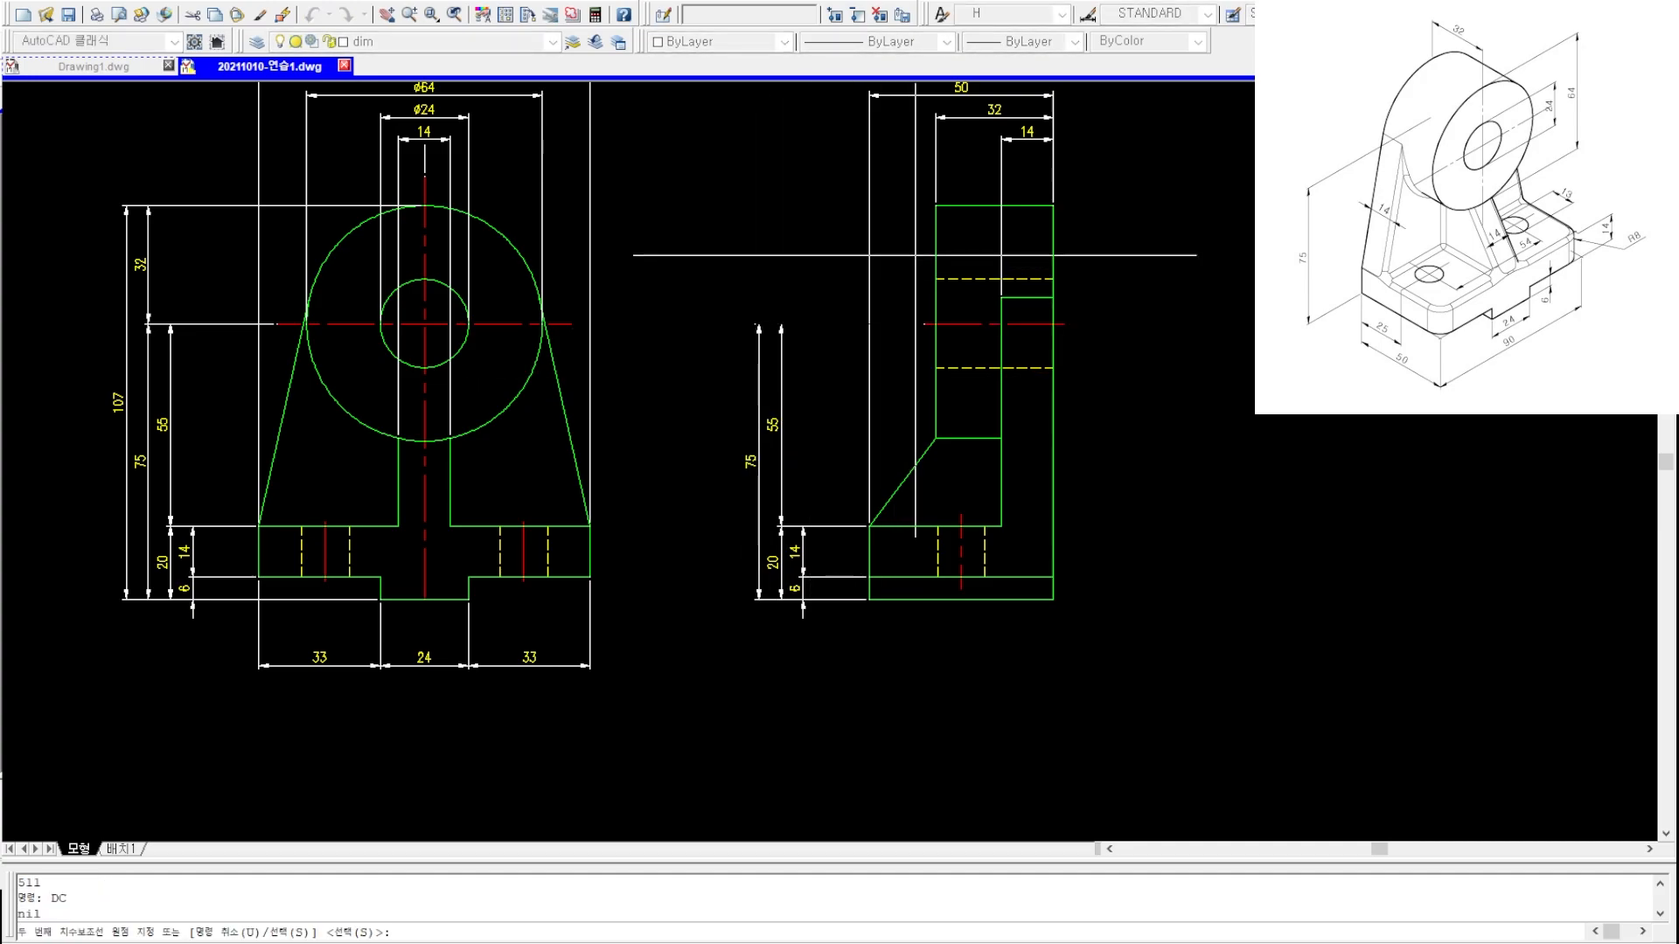
click(932, 221)
key(Escape)
- Dimension the side view's overall height as the outermost vertical dimension on the left
text(v1)
key(Return)
click(879, 491)
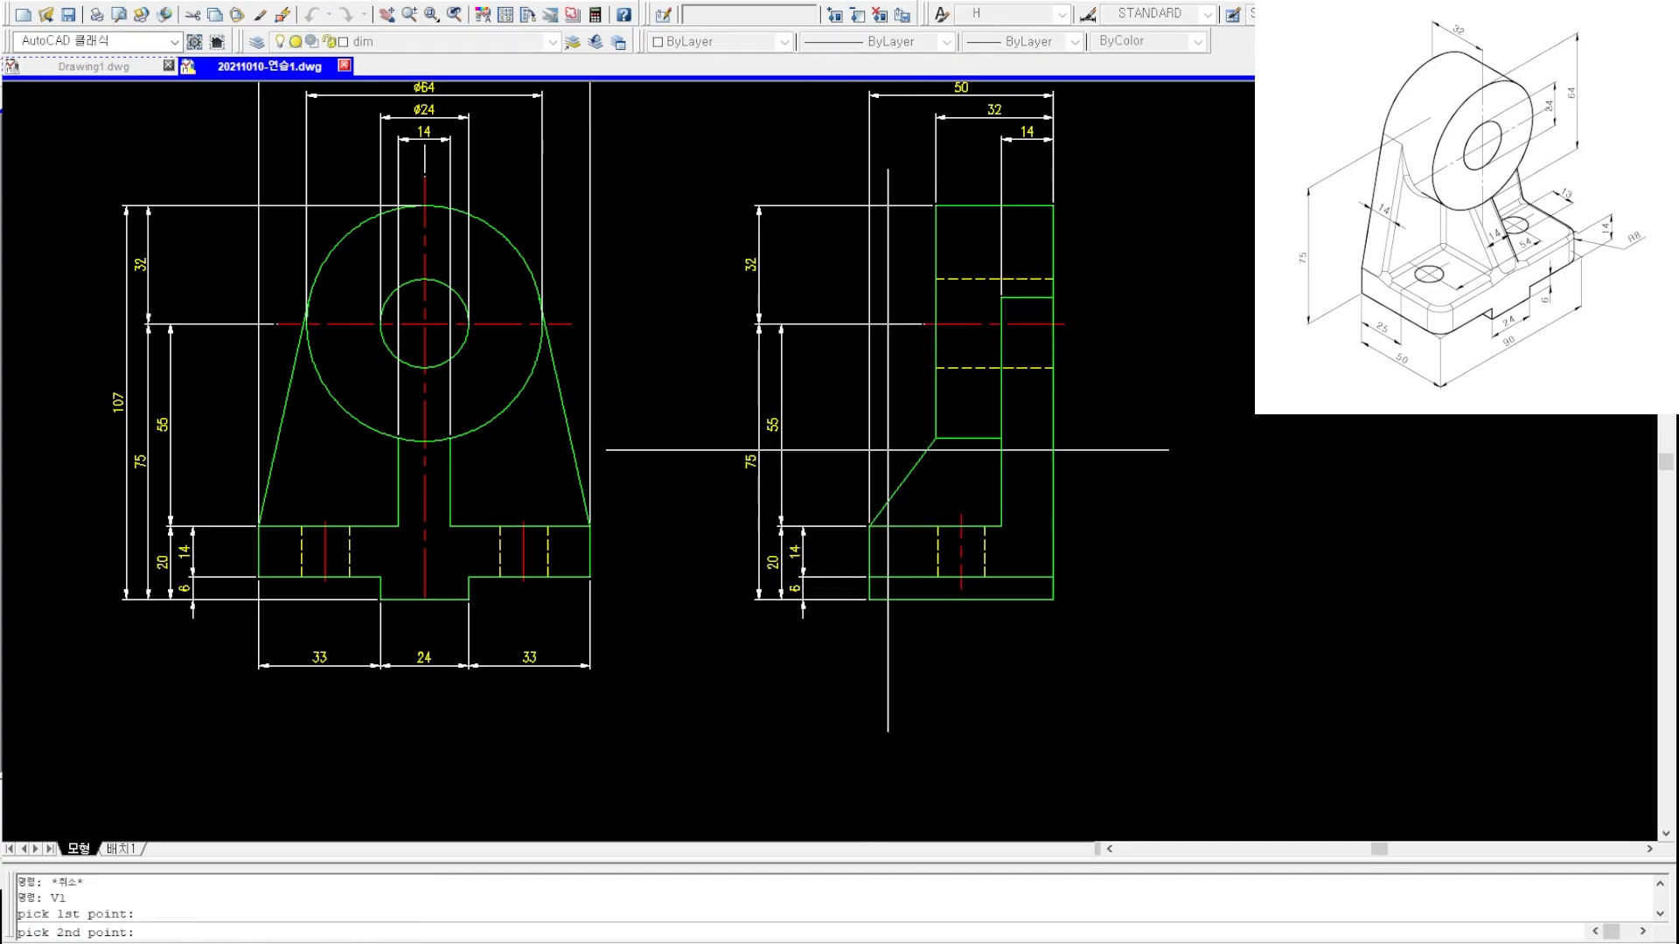
key(Escape)
key(Escape)
key(Escape)
- Dimension the side view's bore vertically between its two hidden lines, in line with the base height dimensions
scroll(892, 332, up, 2)
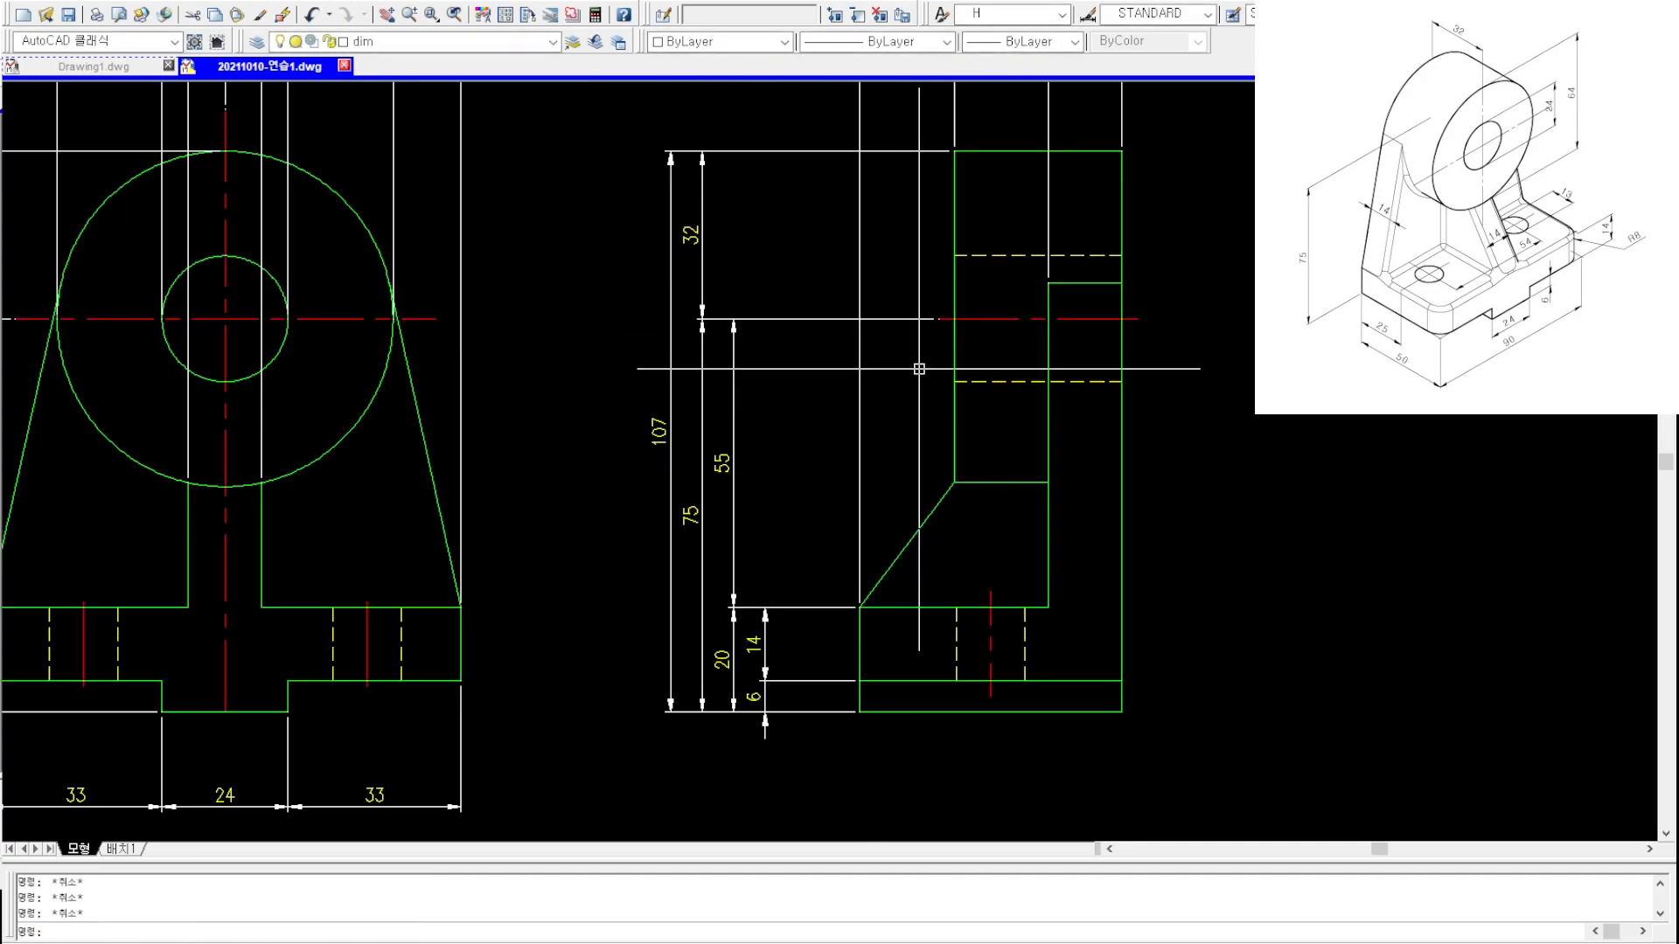
click(929, 378)
click(954, 255)
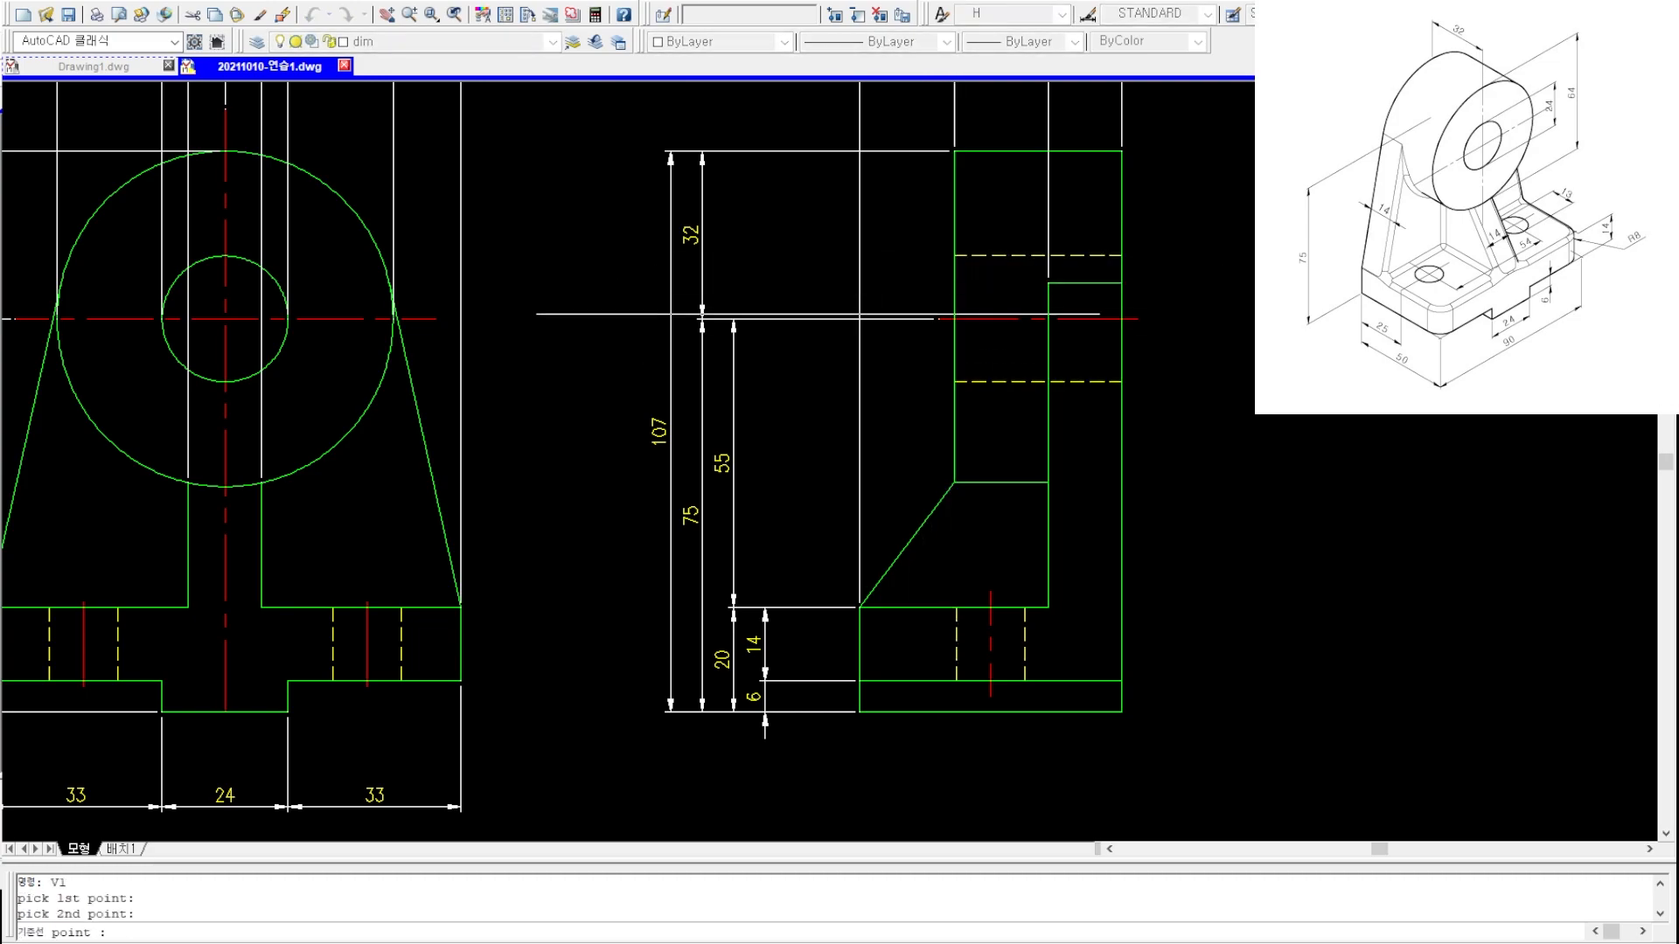
click(766, 332)
key(Escape)
key(Escape)
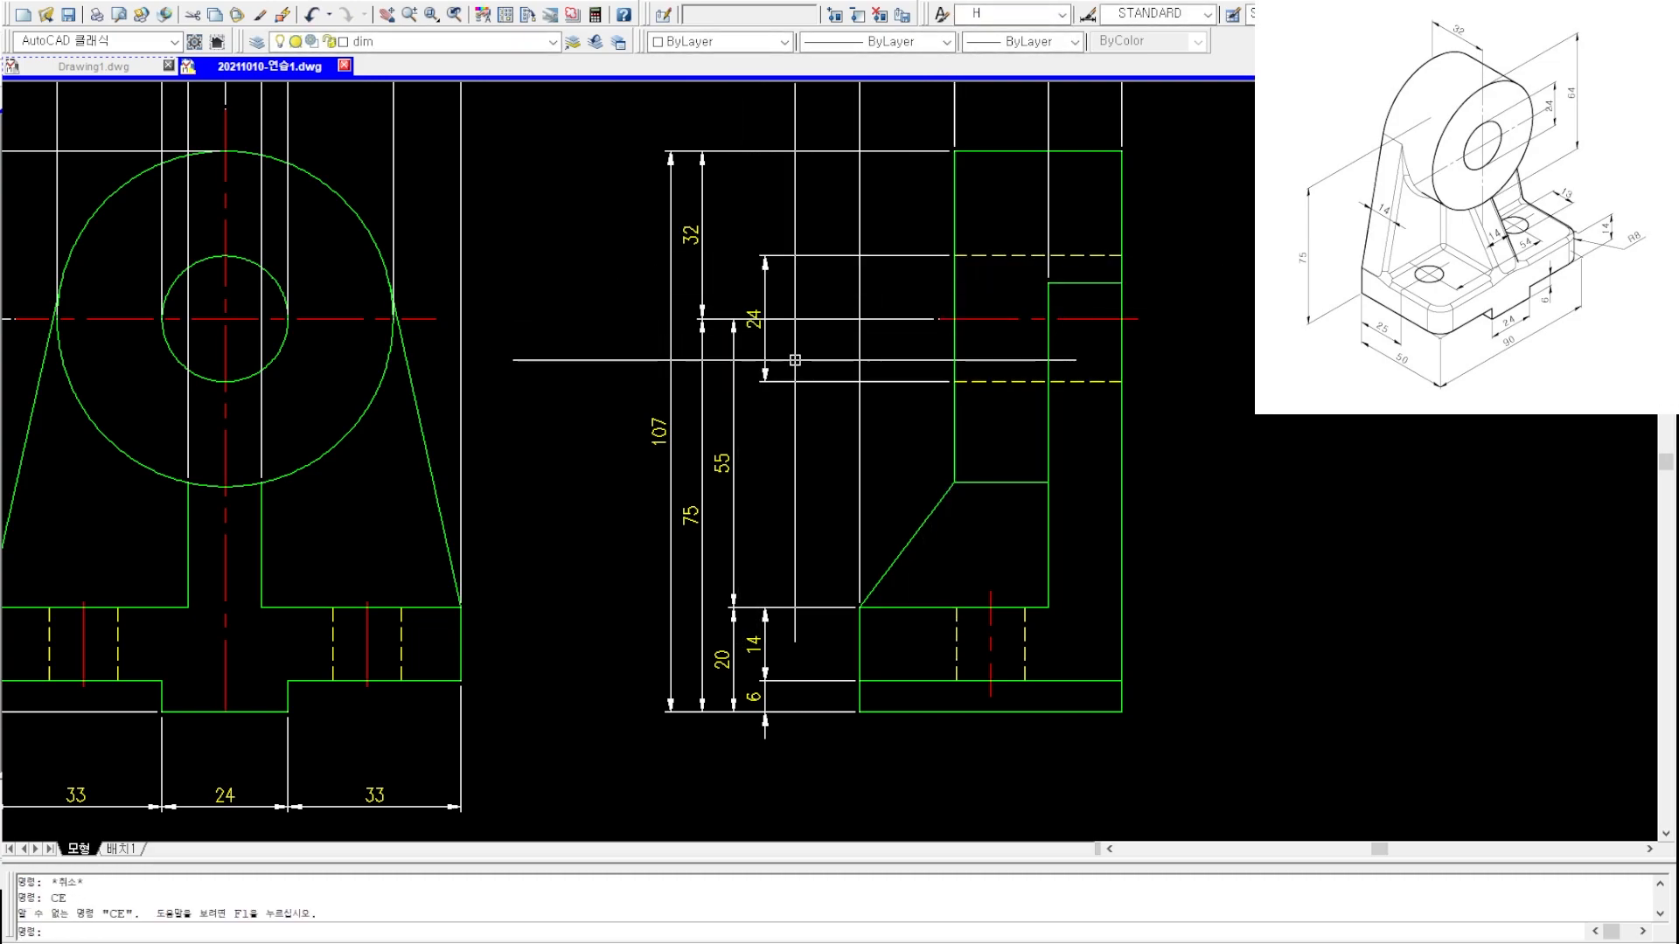
- Add the diameter symbol to the side view's bore dimension
text(DB)
key(Return)
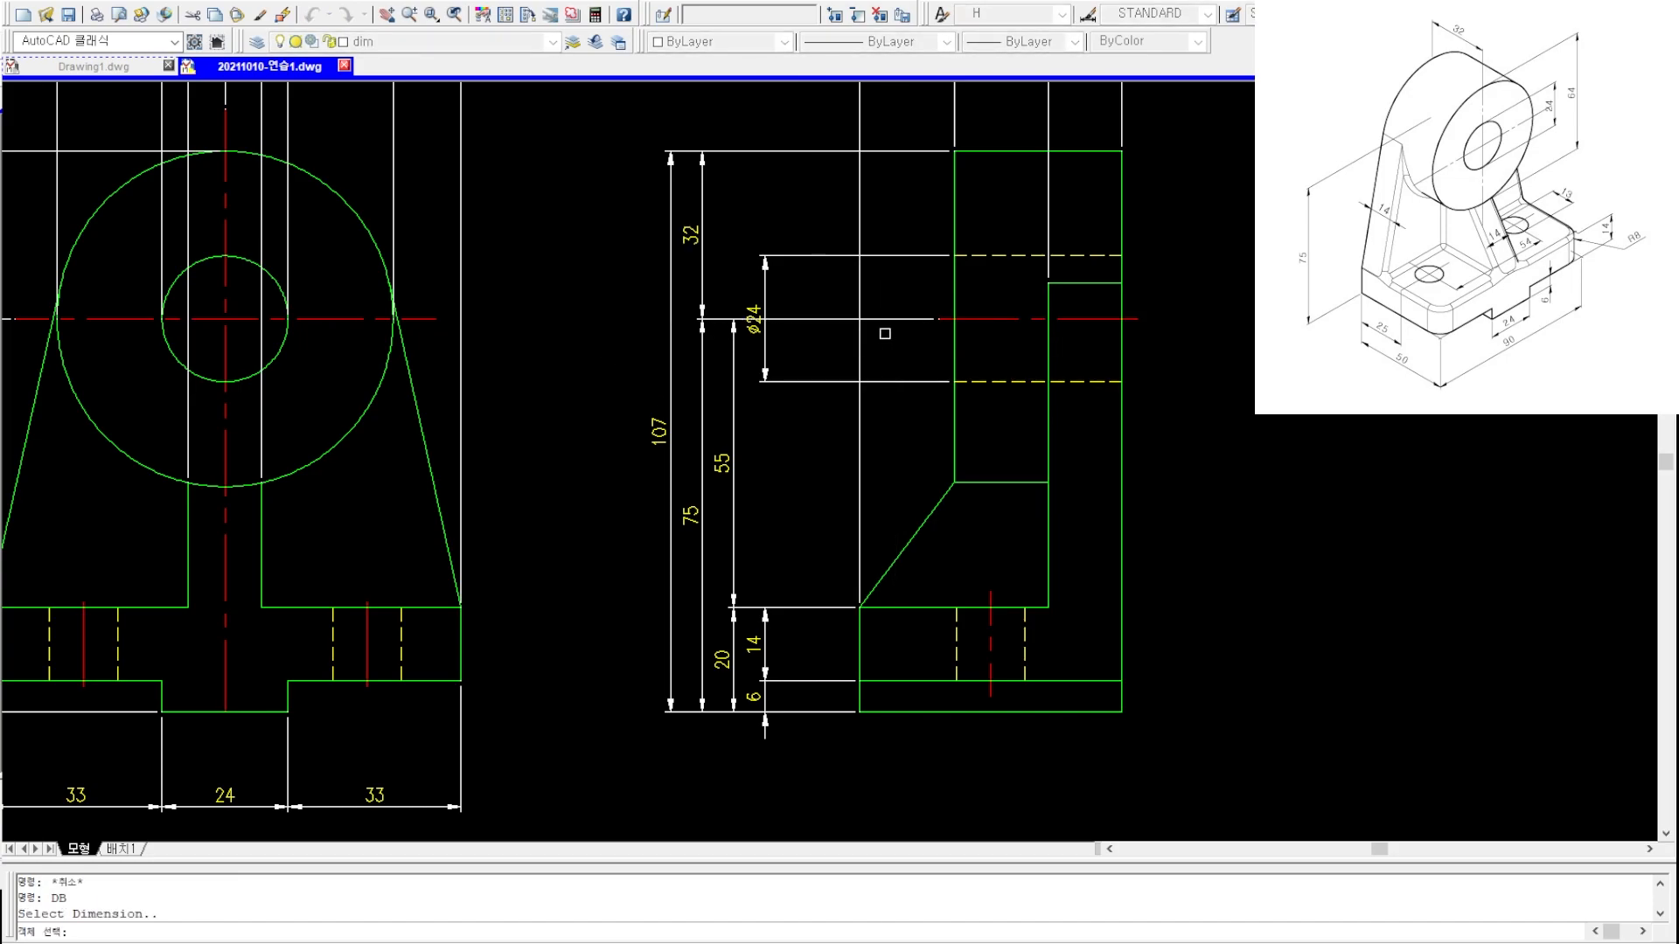
scroll(866, 323, down, 2)
drag(797, 377, 762, 408)
key(space)
key(space)
drag(852, 298, 791, 487)
key(space)
key(space)
click(1079, 513)
click(1074, 532)
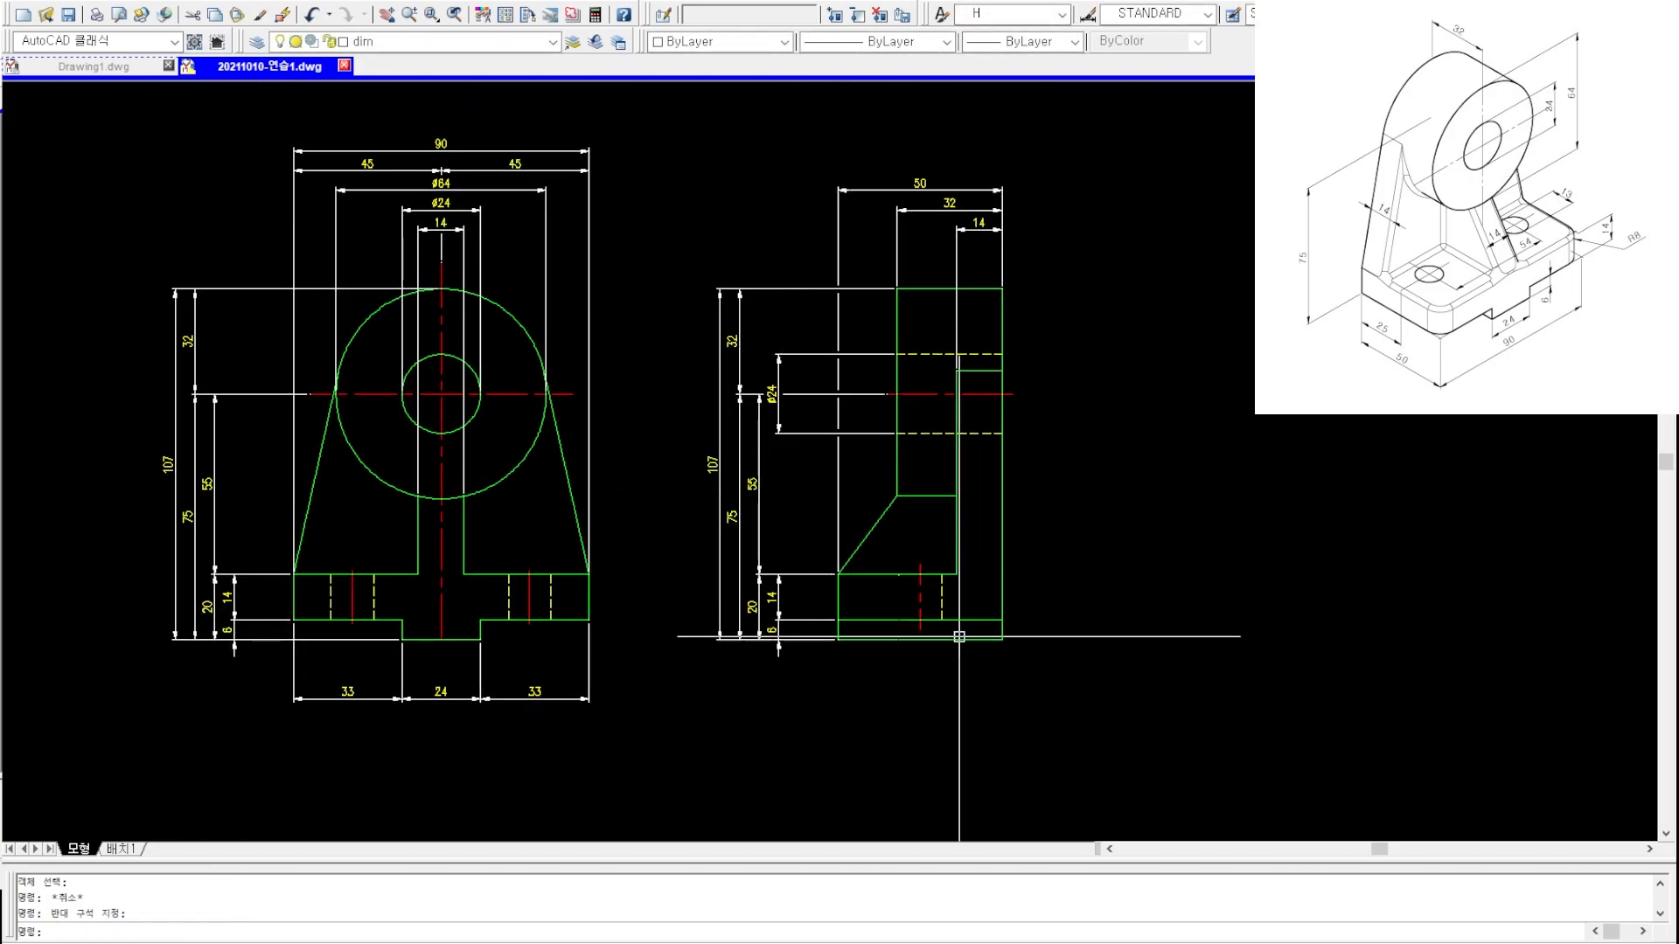
middle_drag(911, 641, 939, 527)
scroll(831, 580, down, 5)
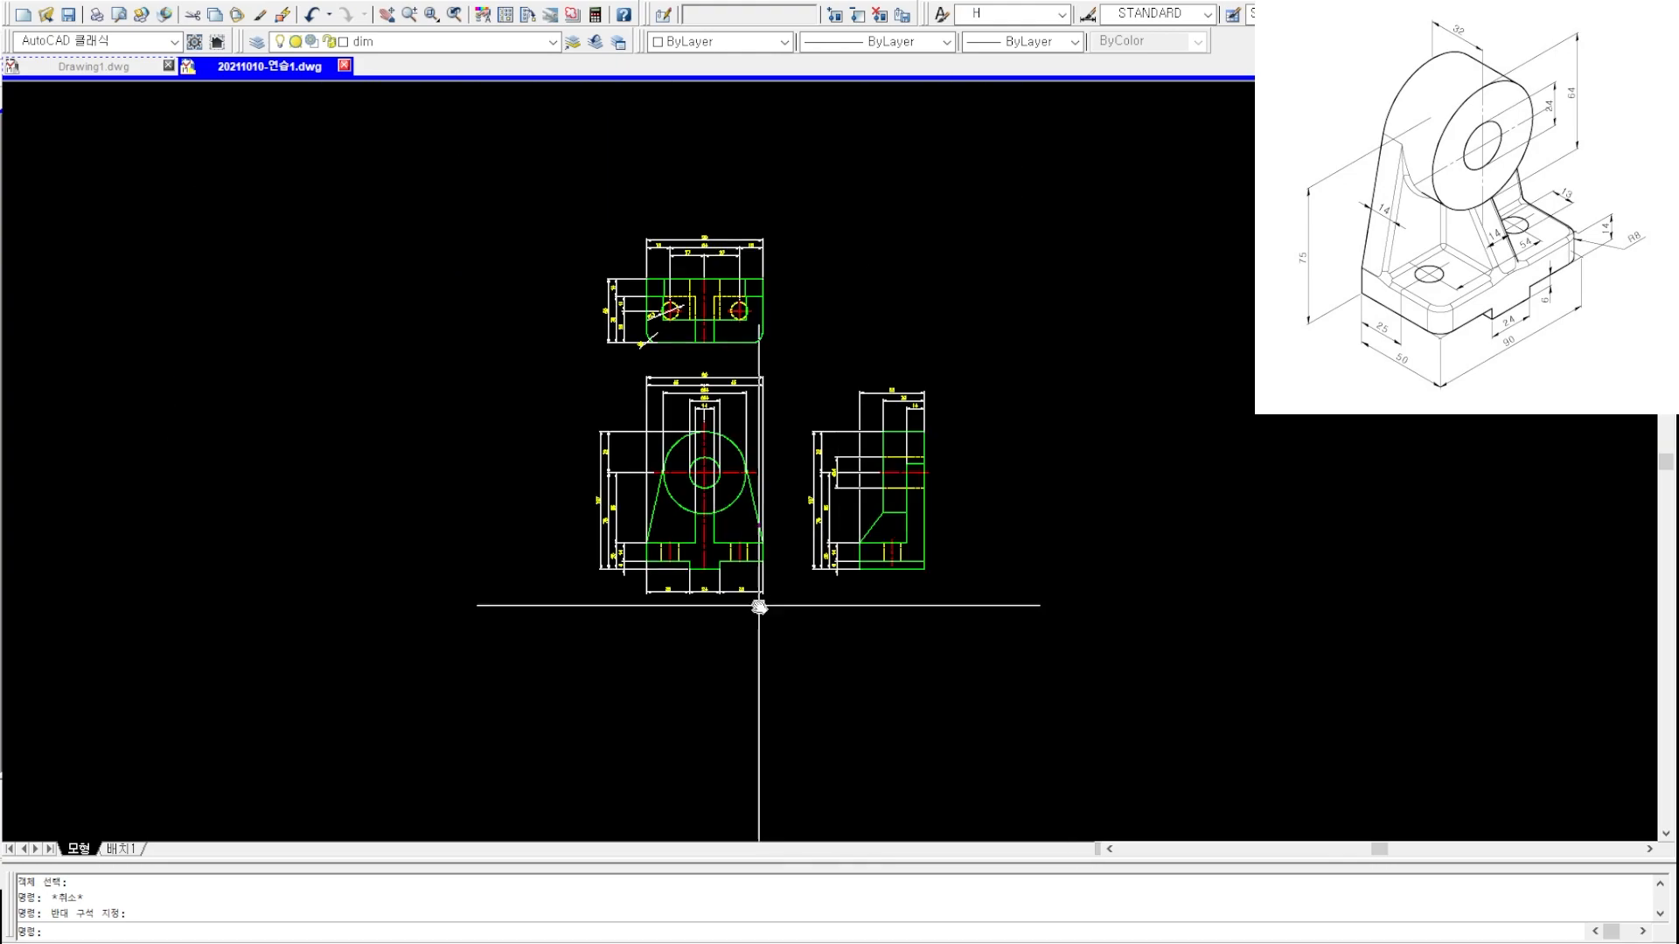
scroll(806, 581, up, 2)
mouse_move(884, 327)
middle_down()
mouse_move(685, 454)
mouse_move(716, 445)
middle_up()
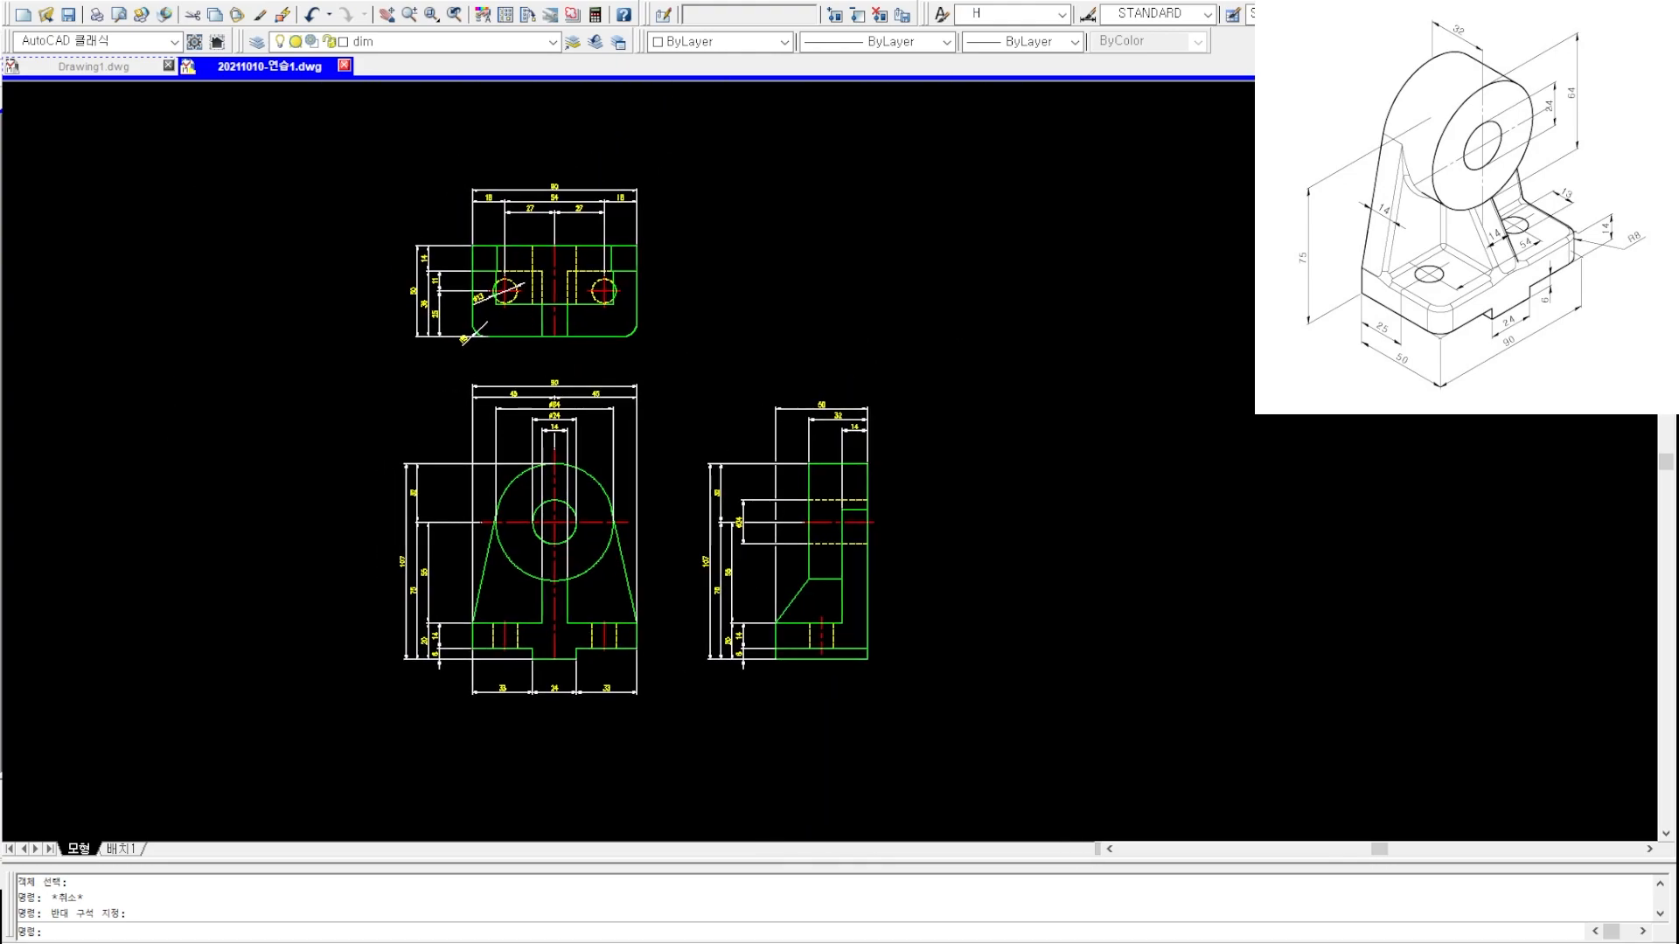